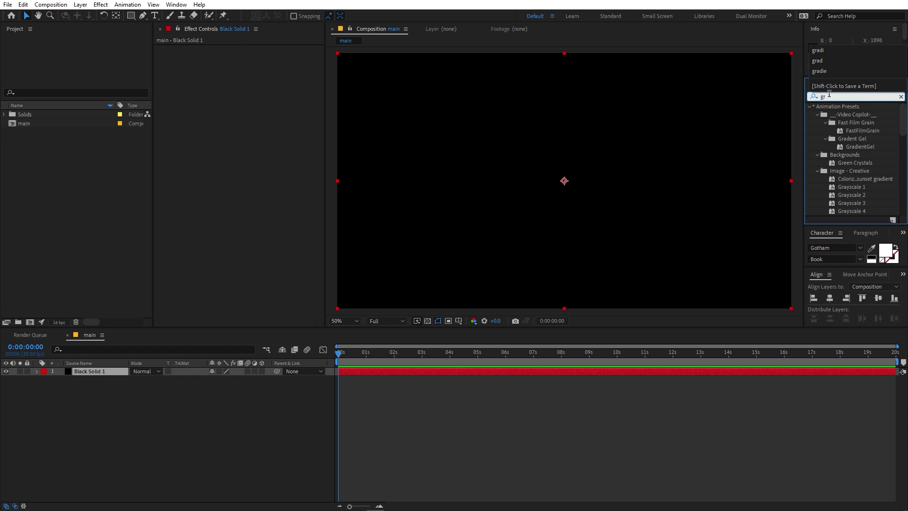
Step: Apply Grid to Black Solid 1 using Width & Height Sliders, both set to 100
text(id)
drag(839, 155, 112, 372)
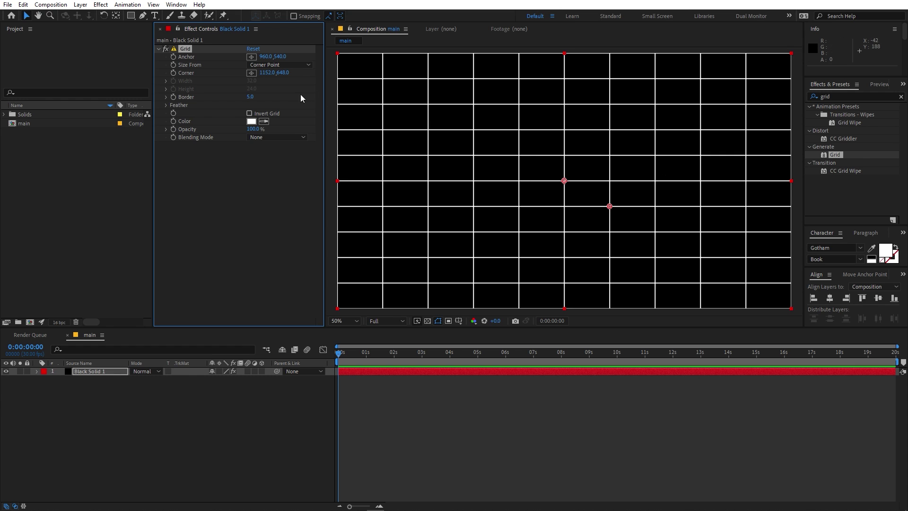
click(264, 65)
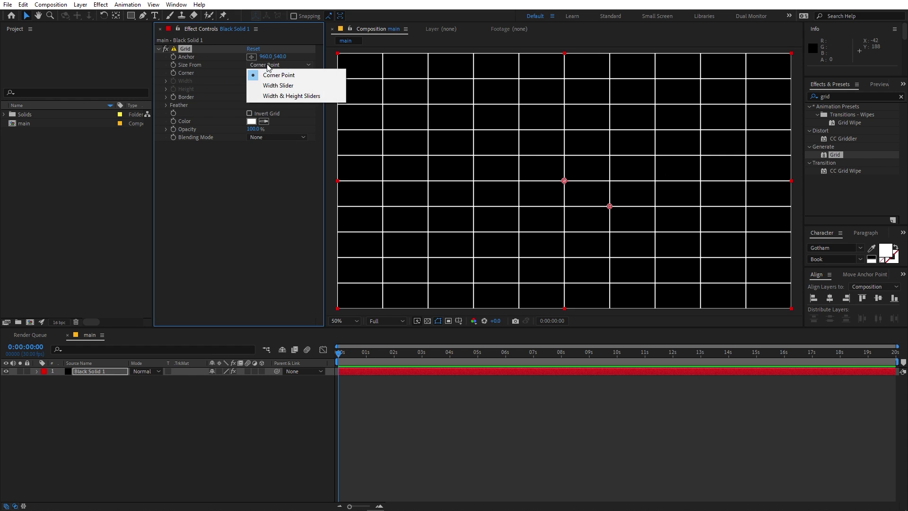
click(276, 96)
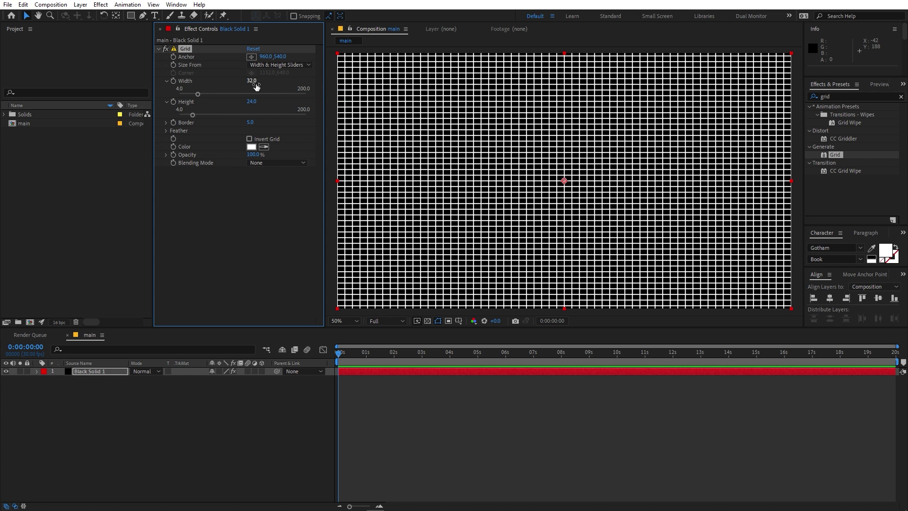
drag(256, 85, 259, 83)
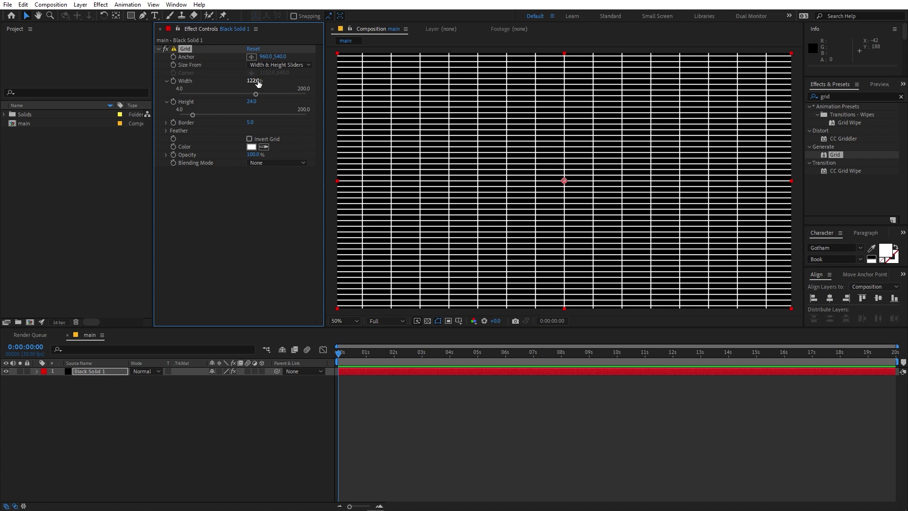
click(258, 81)
text(100)
key(Tab)
text(100)
key(Return)
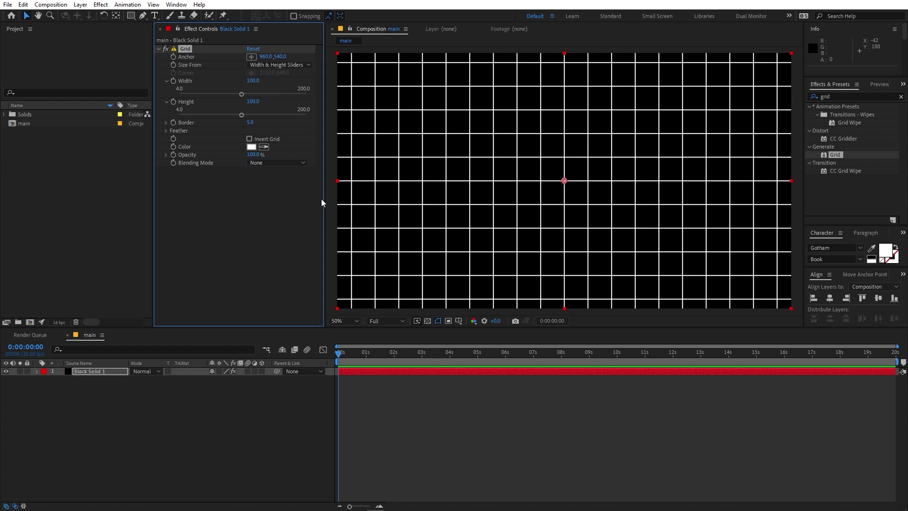
drag(250, 122, 246, 122)
click(249, 123)
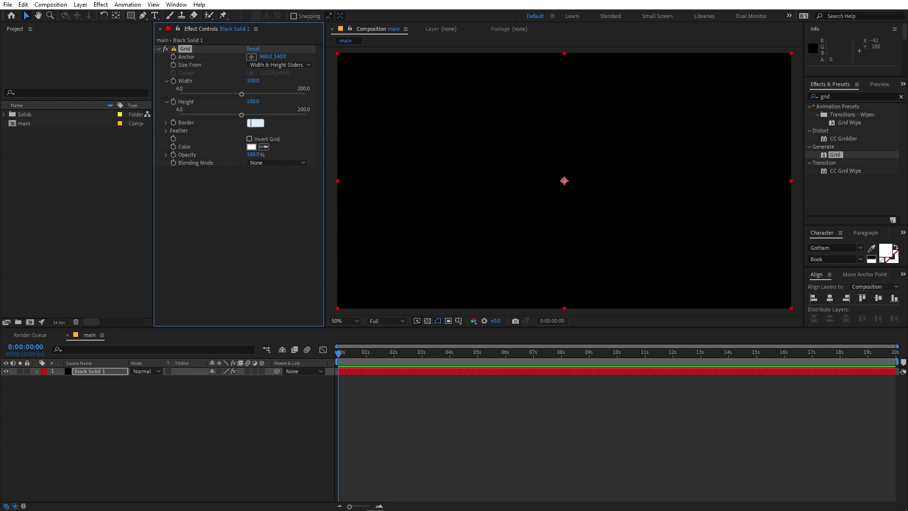
Step: Set the Grid Border to about 1 and color the grid lines pale cyan
text(1.5)
key(Return)
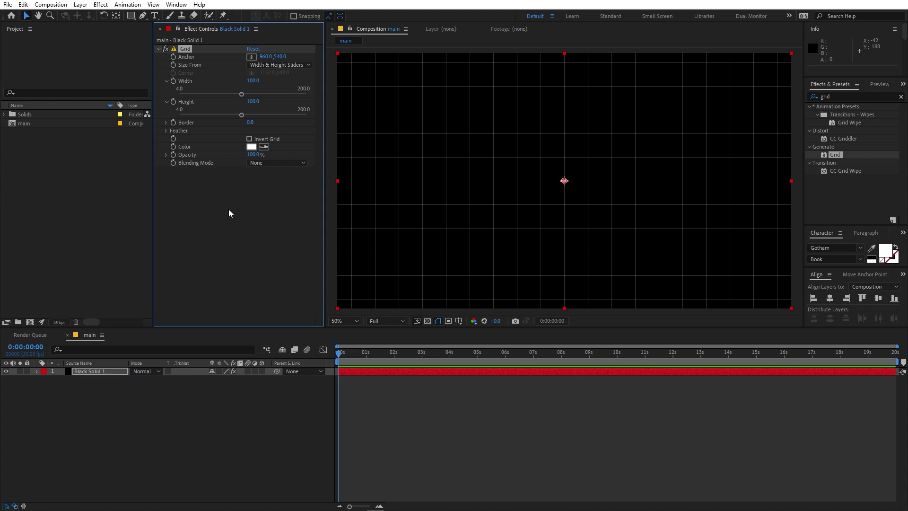
click(251, 147)
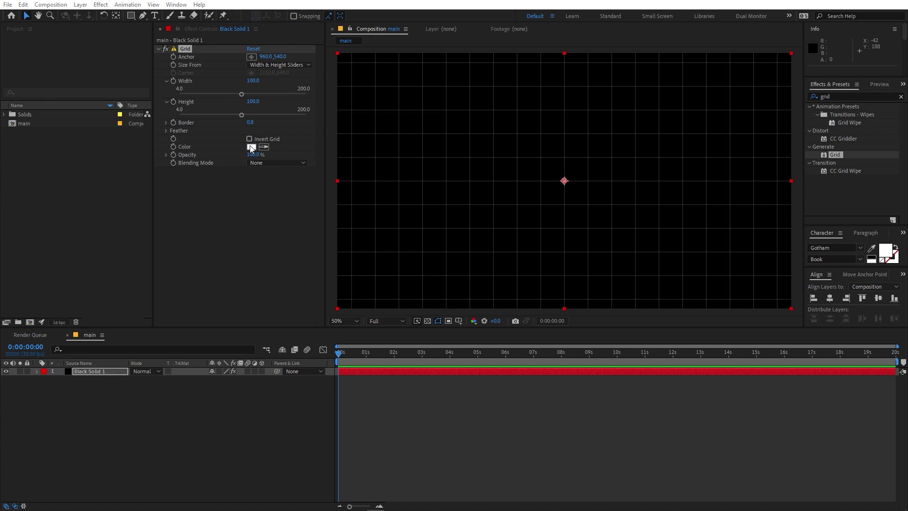
drag(219, 308, 219, 272)
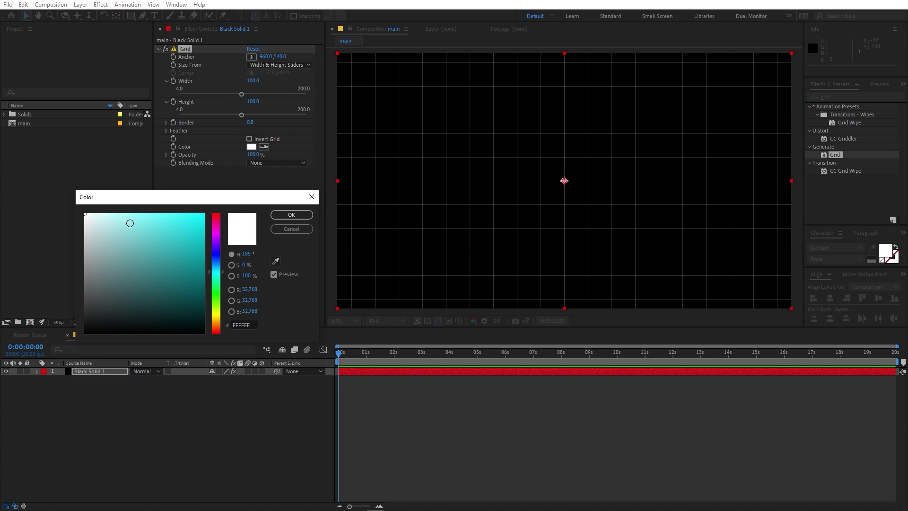
drag(101, 213, 126, 210)
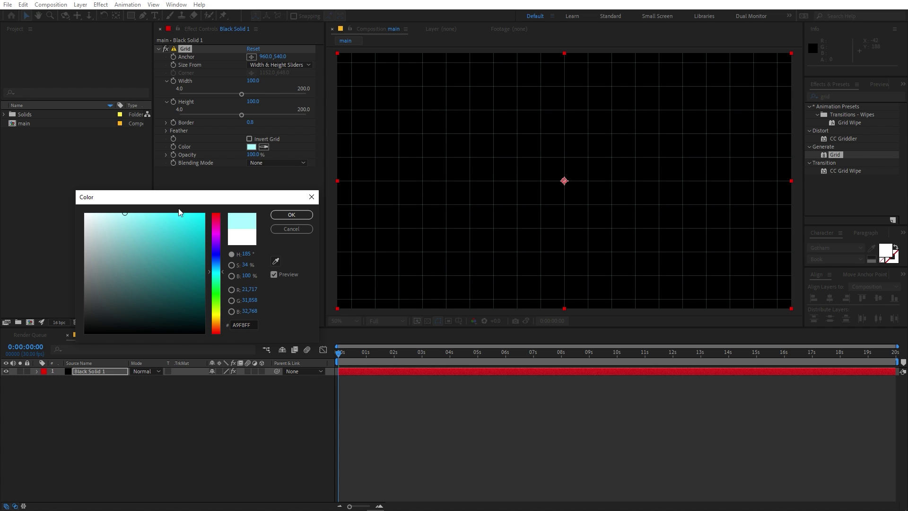
click(291, 214)
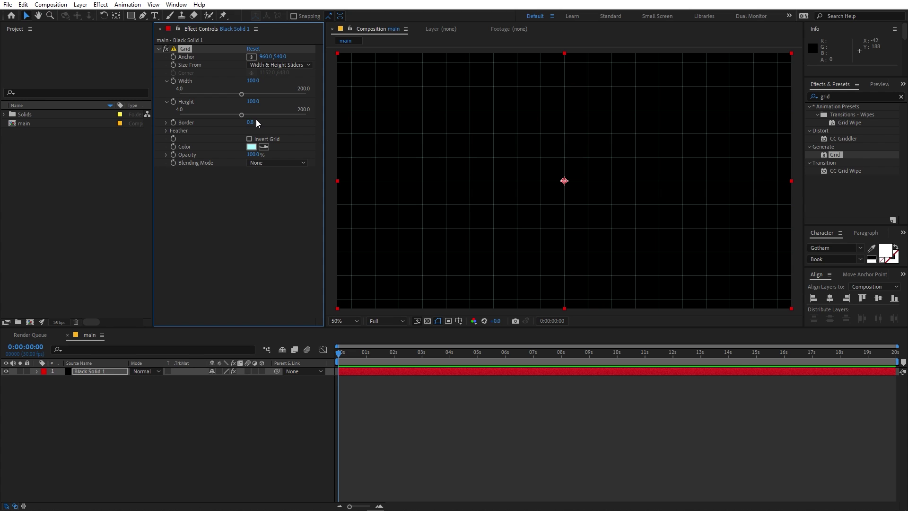
drag(256, 123, 252, 122)
click(169, 422)
Step: Create a new full-size black solid, Black Solid 2, above the grid layer
right_click(163, 447)
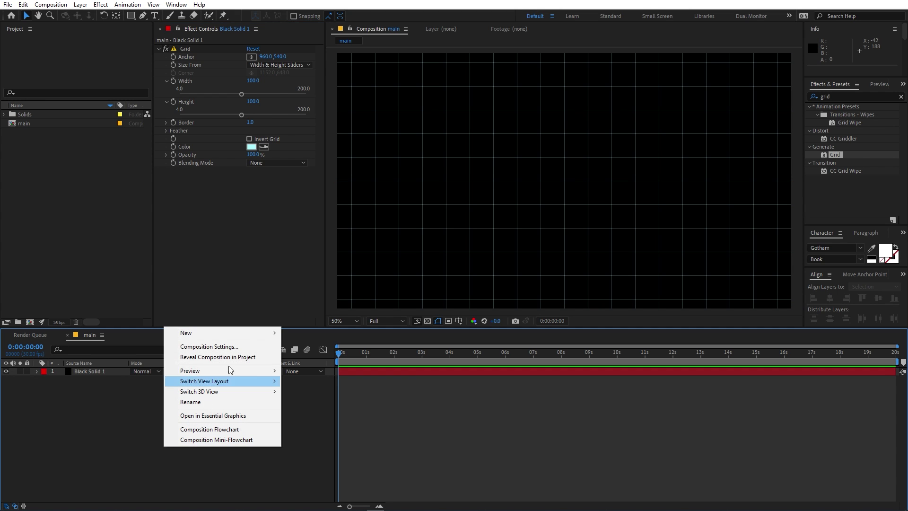
mouse_move(255, 333)
click(302, 356)
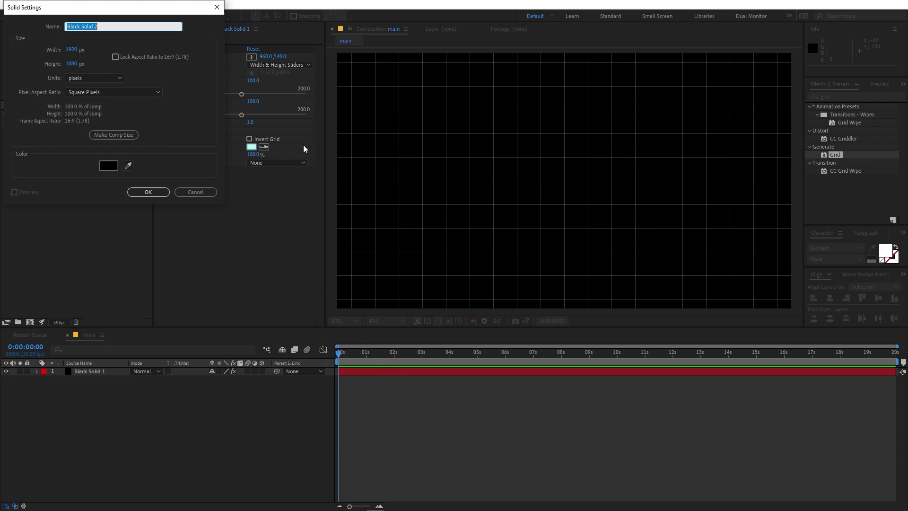
click(148, 191)
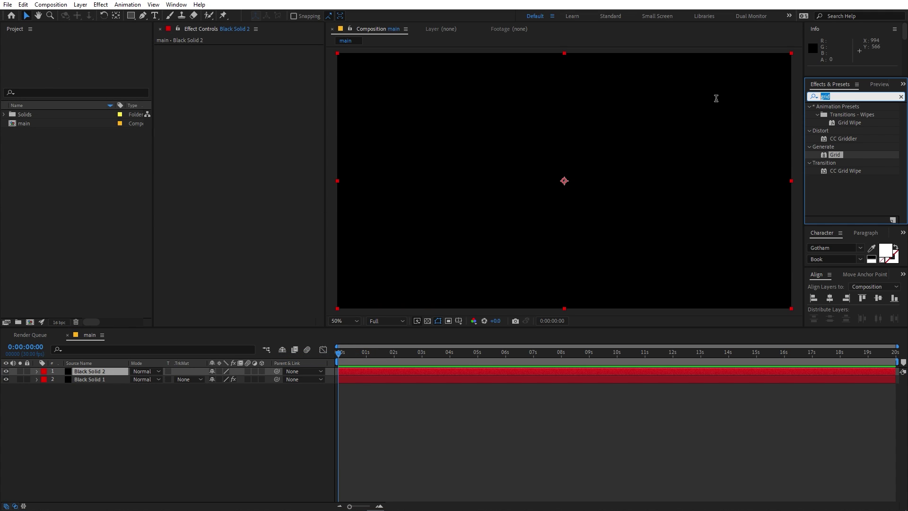
Step: Apply Fractal Noise with Contrast about 390, Scale 317 and Complexity 4.6
text(frac)
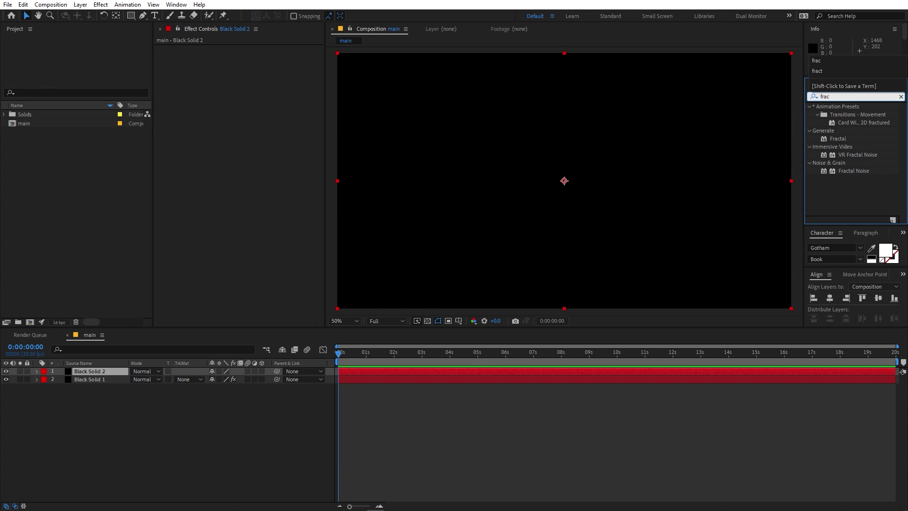
drag(850, 173, 95, 374)
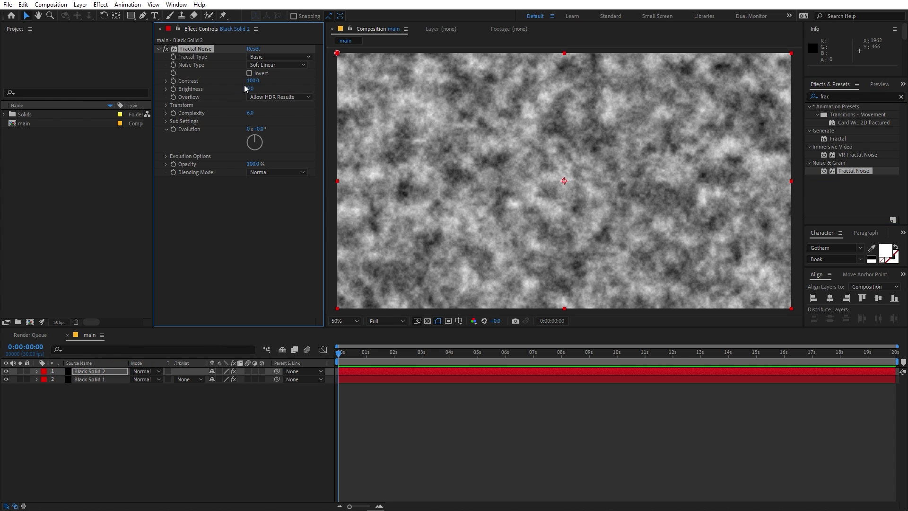
drag(252, 81, 392, 86)
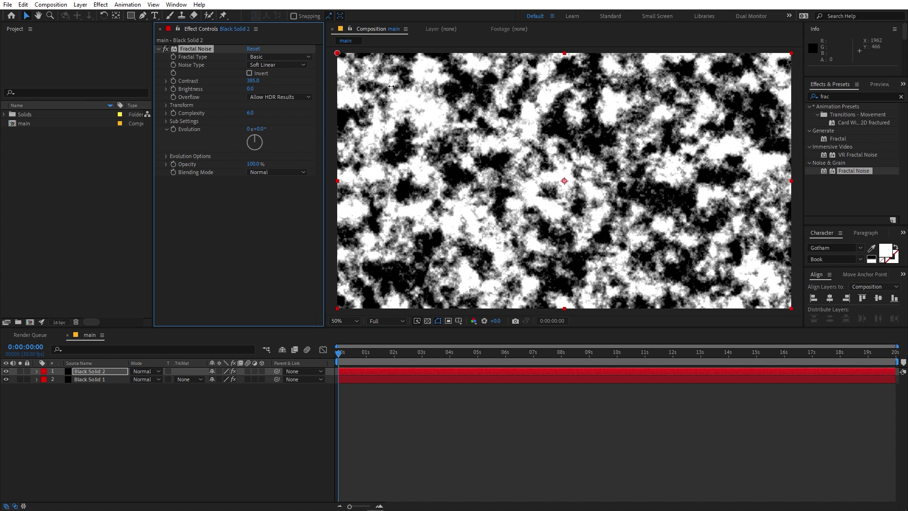
click(166, 105)
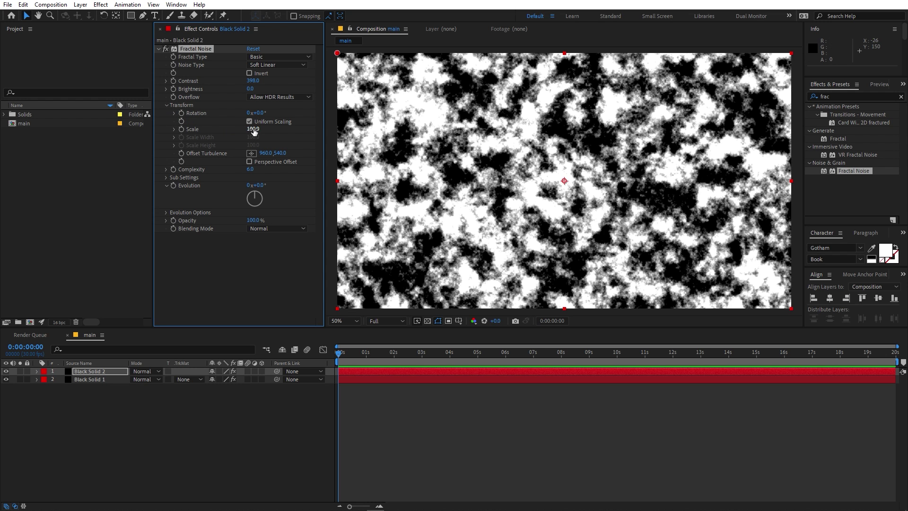
click(174, 129)
drag(253, 129, 340, 128)
drag(250, 182, 185, 188)
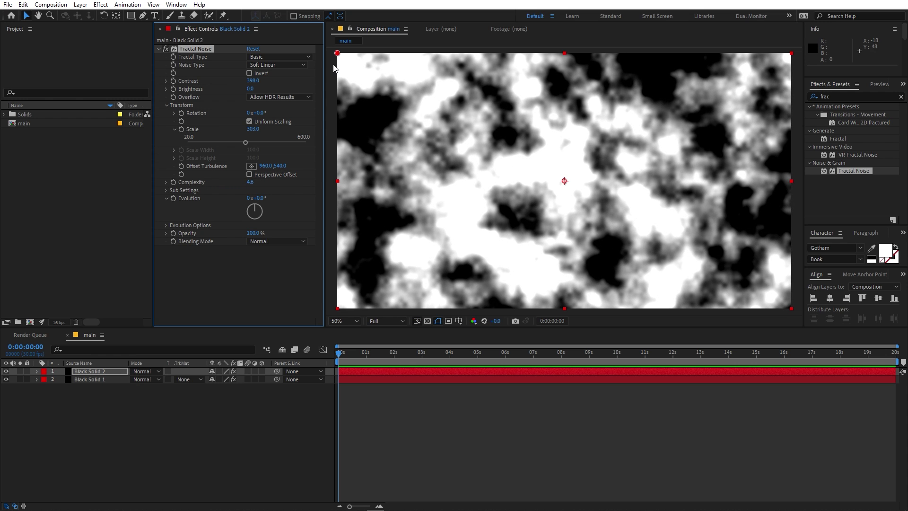
drag(247, 128, 258, 129)
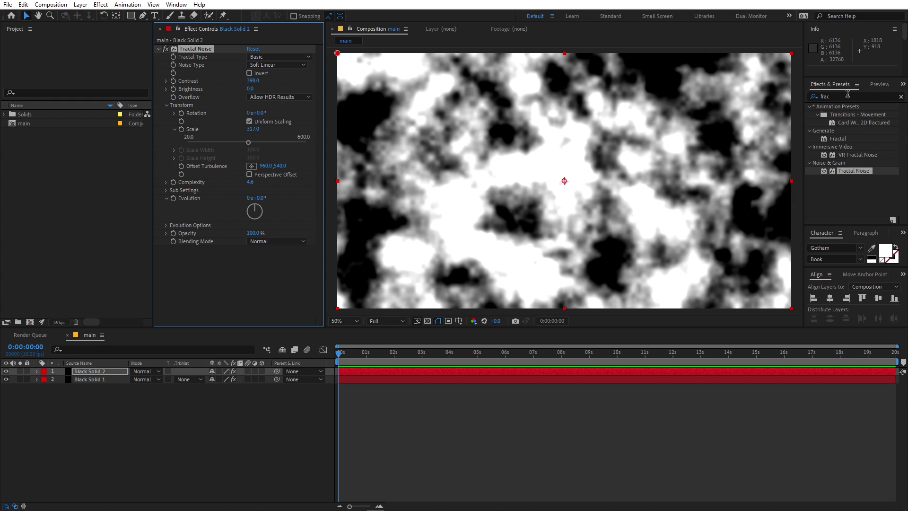
key(ctrl+5)
Step: Apply Fast Box Blur to Black Solid 2 with Repeat Edge Pixels and Blur Radius 50
text(fast)
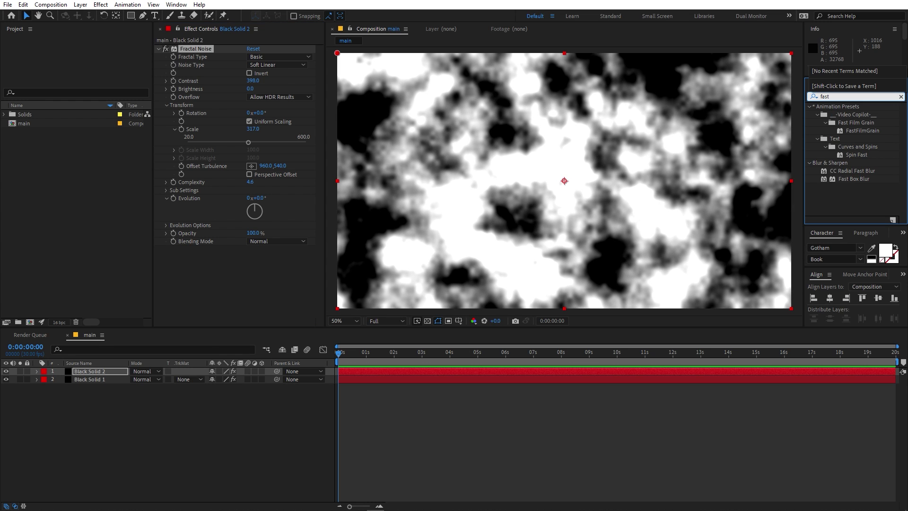
click(860, 180)
drag(861, 180, 270, 266)
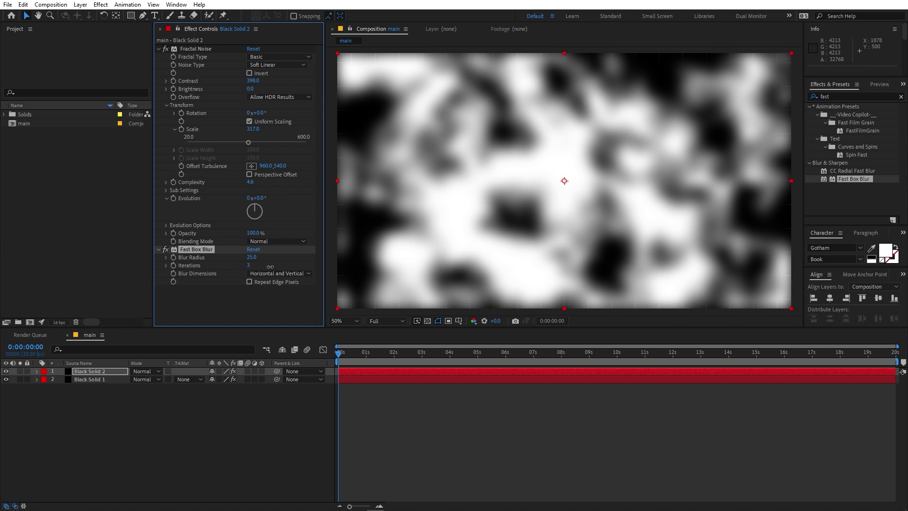
click(250, 281)
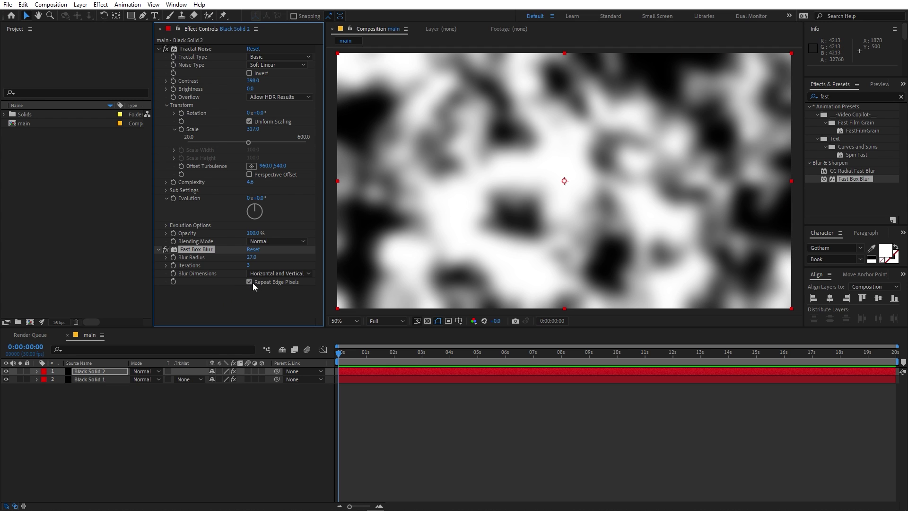
drag(251, 257, 254, 257)
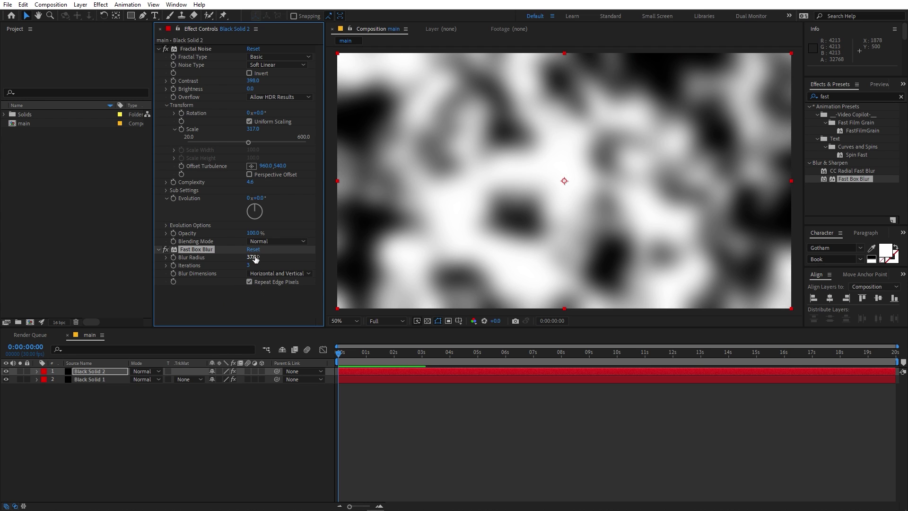
click(254, 256)
text(50)
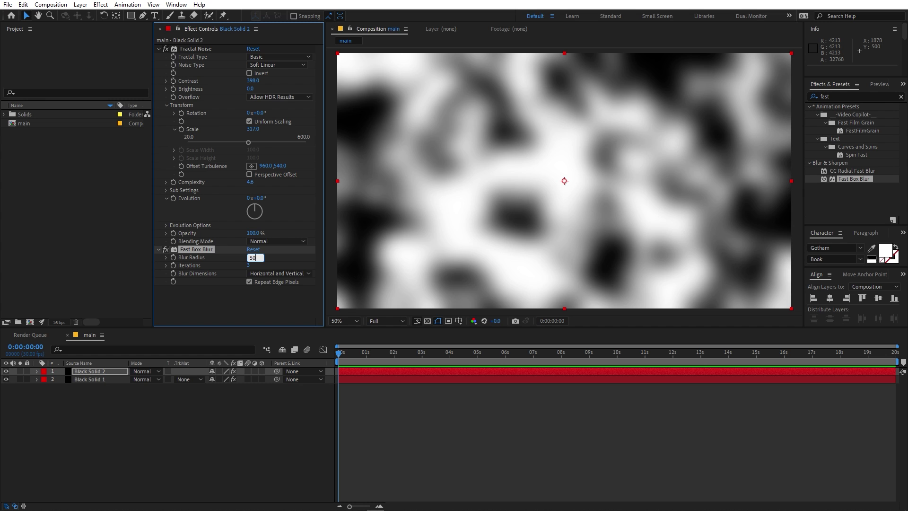
key(Return)
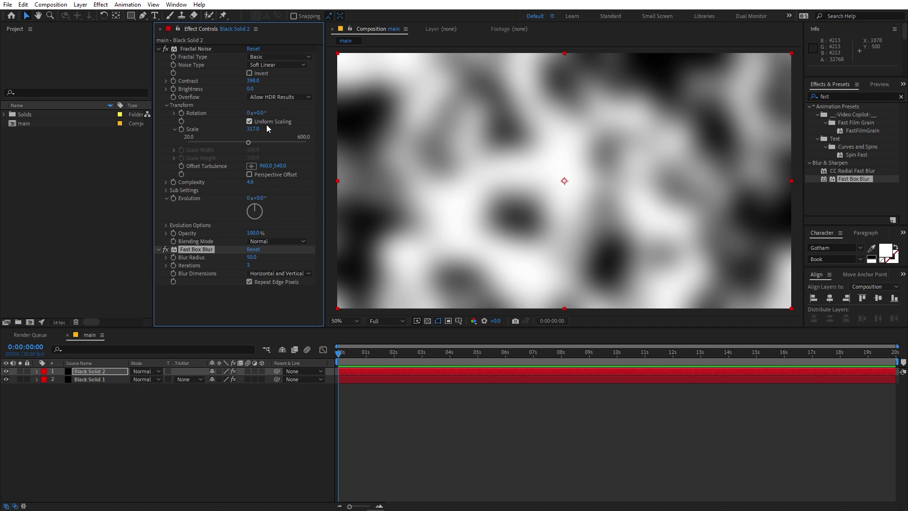
Step: Raise the Fractal Noise Scale to 591 and add an Evolution expression
drag(253, 133, 387, 132)
drag(265, 197, 382, 195)
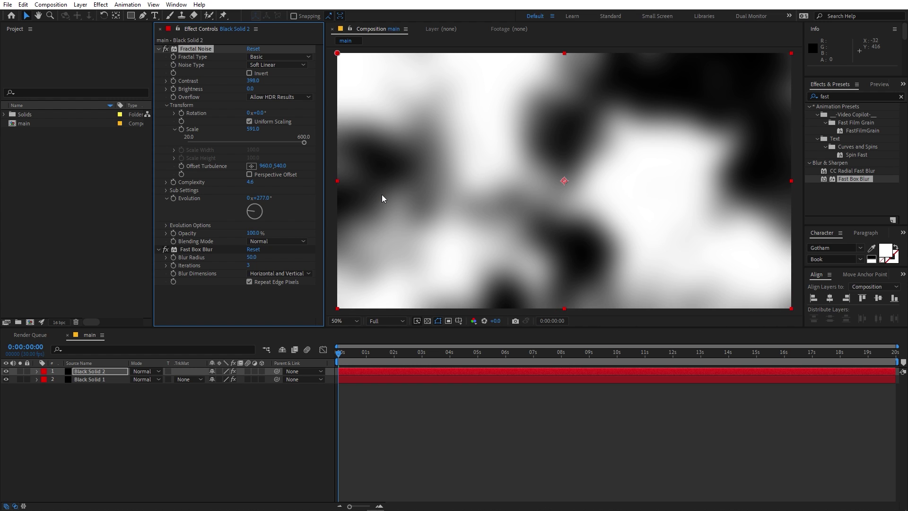
alt+click(173, 198)
Step: Enter a time*200 Evolution expression and preview the animated noise
text(time*200)
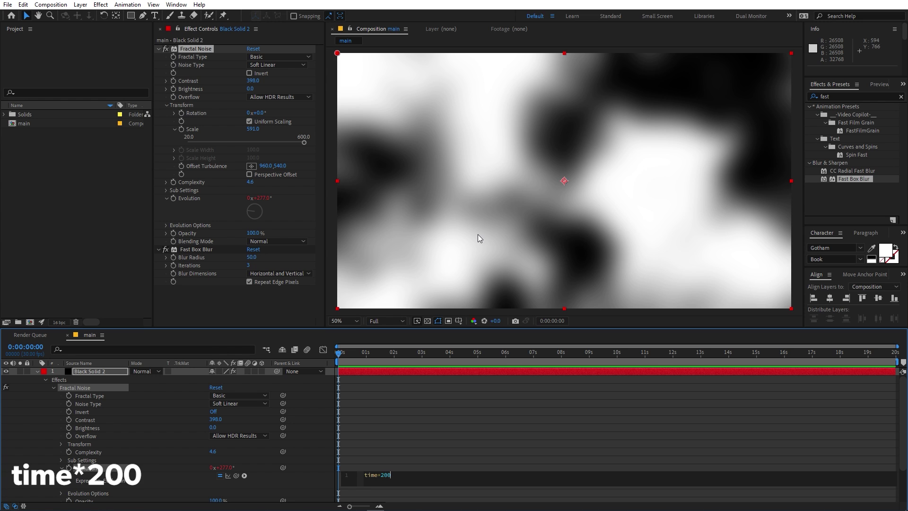
click(549, 398)
key(space)
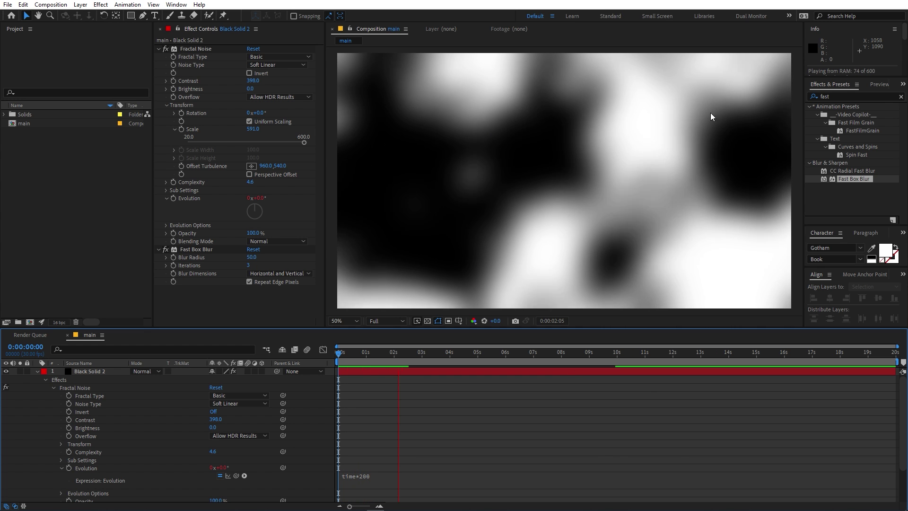
key(space)
Step: Change the Evolution expression to time*100 and preview the slower noise
click(367, 475)
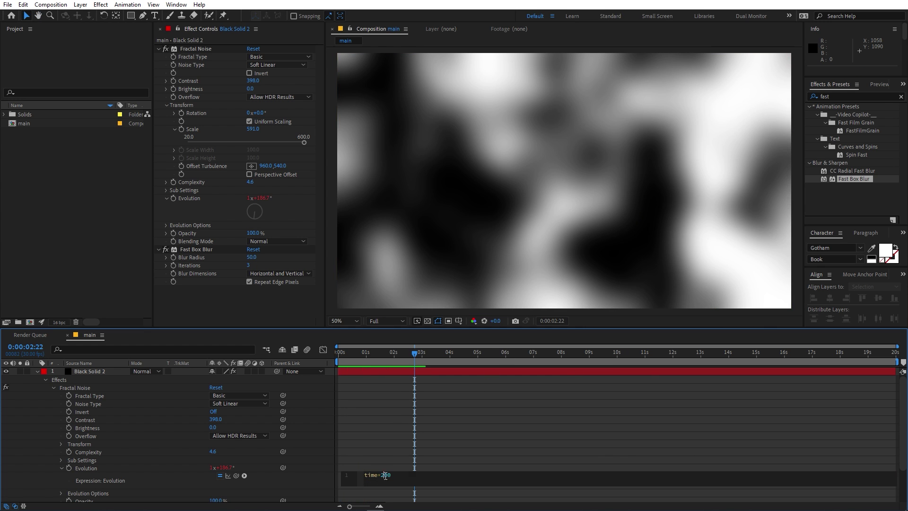
text(1)
click(643, 502)
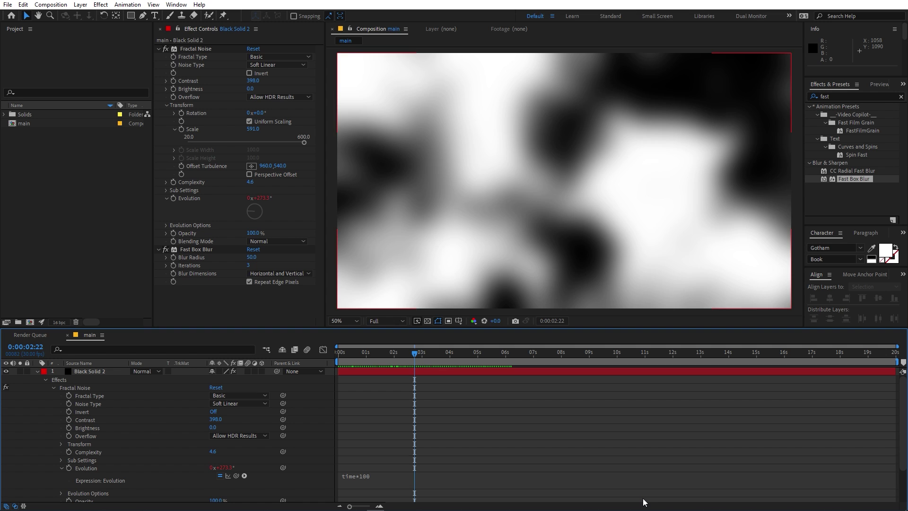
key(space)
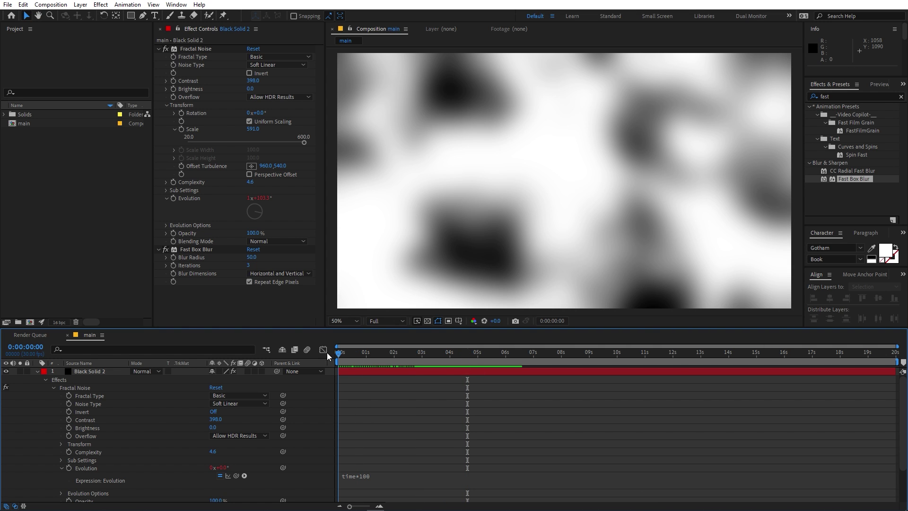
key(space)
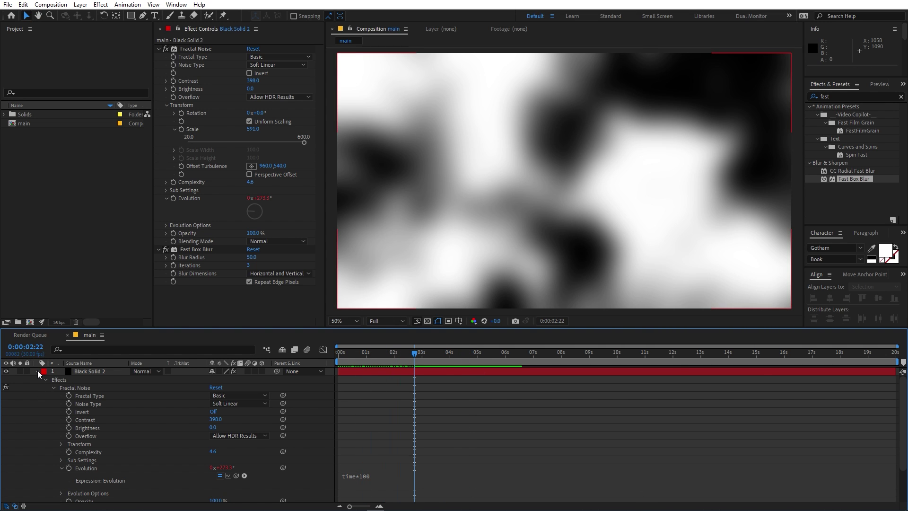
Step: Set Black Solid 1's track matte to Luma Matte using the noise layer
click(38, 372)
click(109, 379)
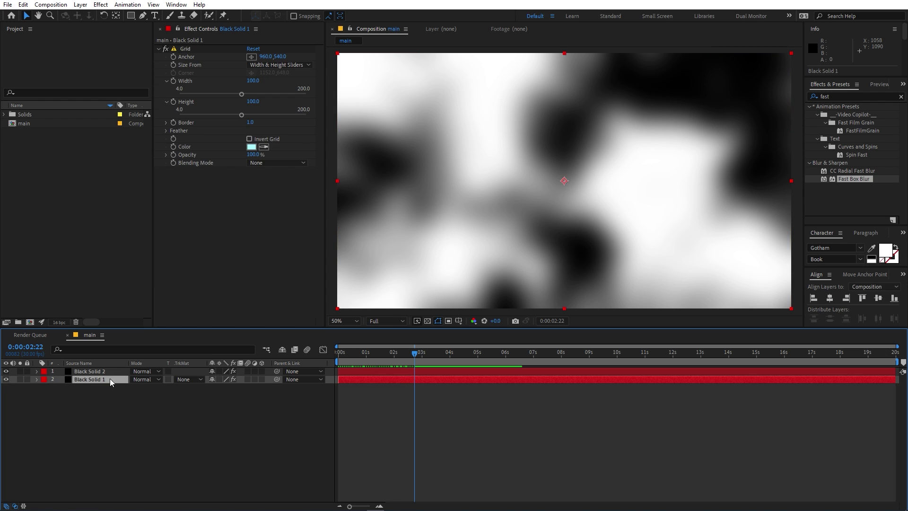
click(189, 380)
click(216, 423)
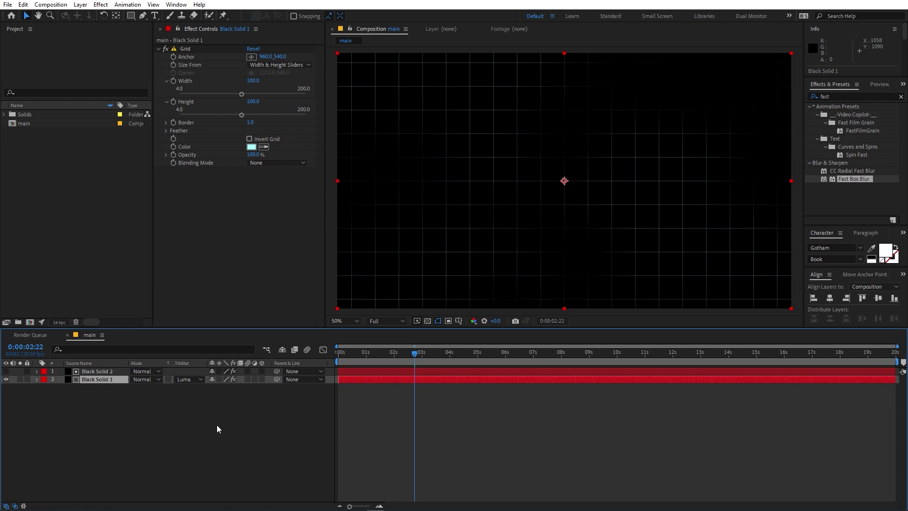
Step: Inspect the matted grid at 100% zoom, then fit the view and return to frame 0
key(slash)
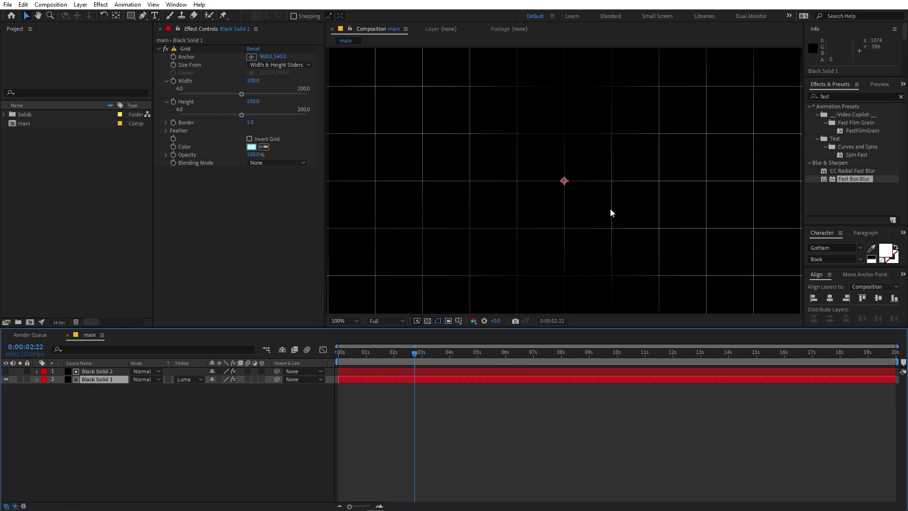
drag(576, 272, 624, 112)
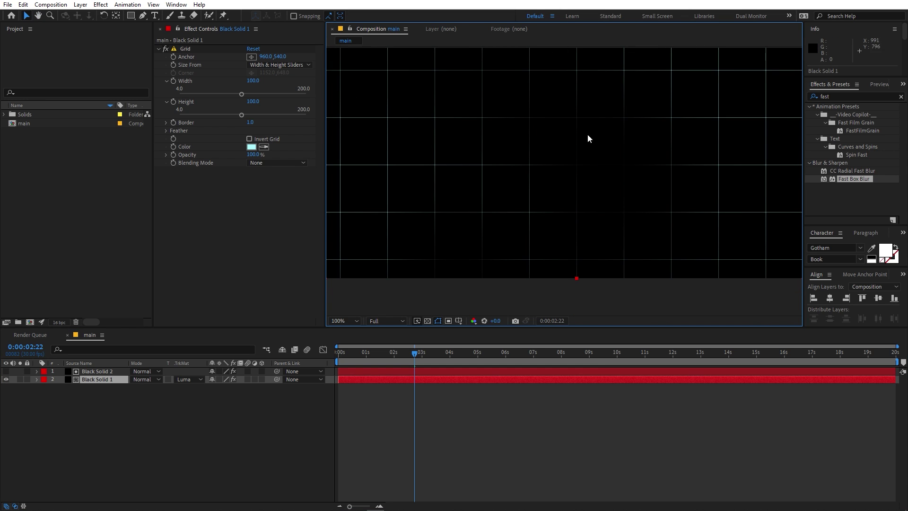
key(h)
drag(665, 207, 596, 205)
key(shift+slash)
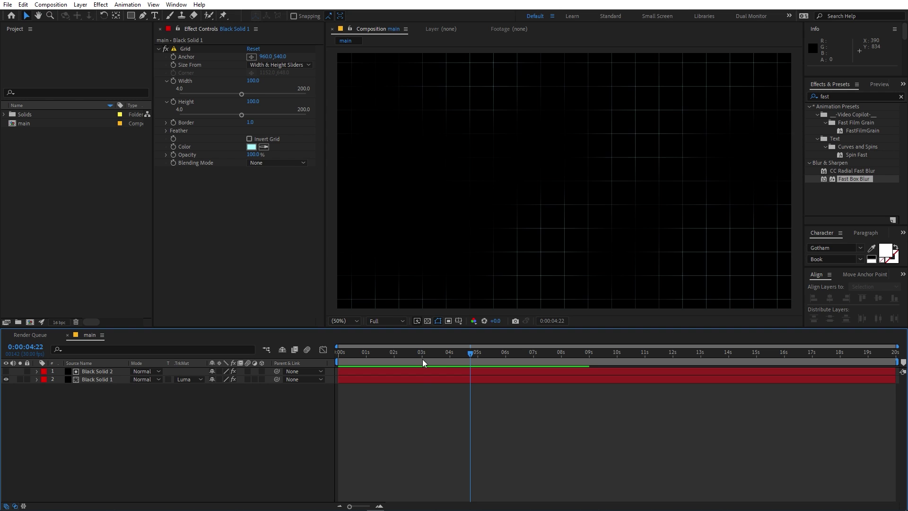
key(Home)
click(84, 382)
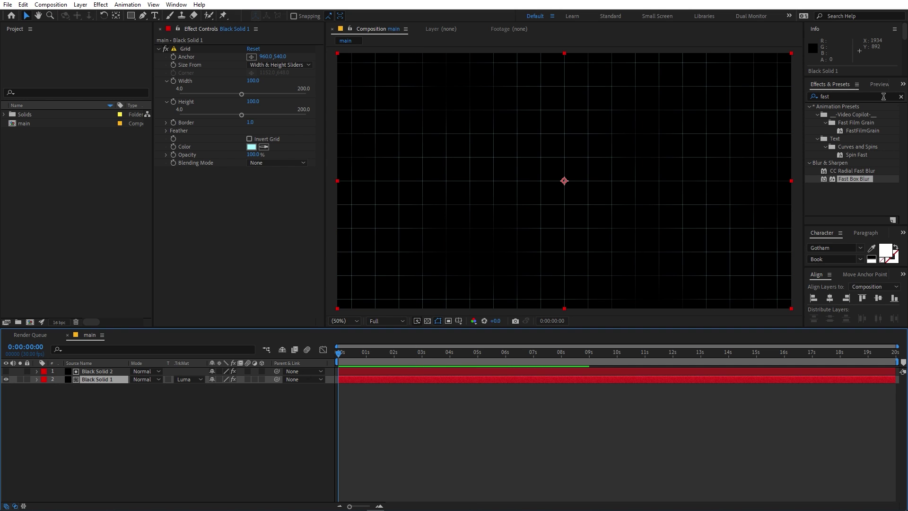
click(832, 96)
key(BackSpace)
Step: Apply Roughen Edges to Black Solid 1 with Border 0.10 and inspect the fragmented grid
text(rou)
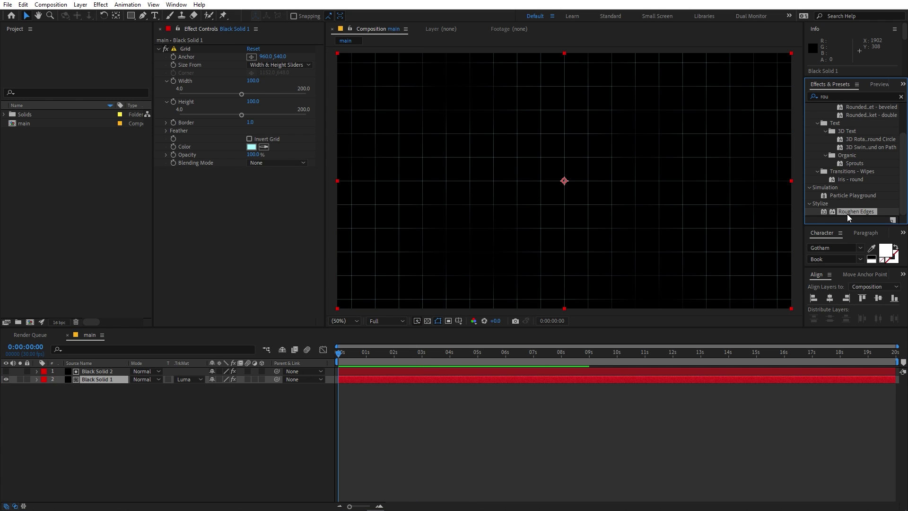
drag(847, 213, 229, 250)
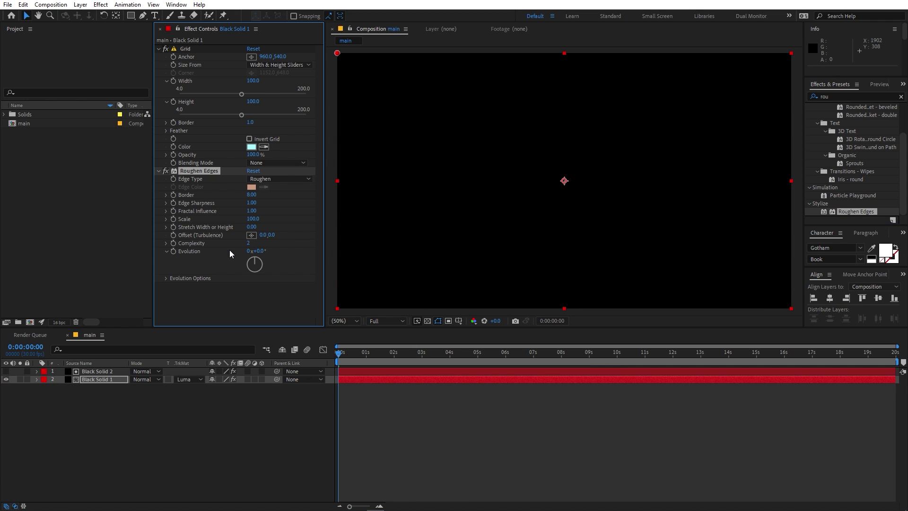
click(250, 195)
key(Return)
click(490, 467)
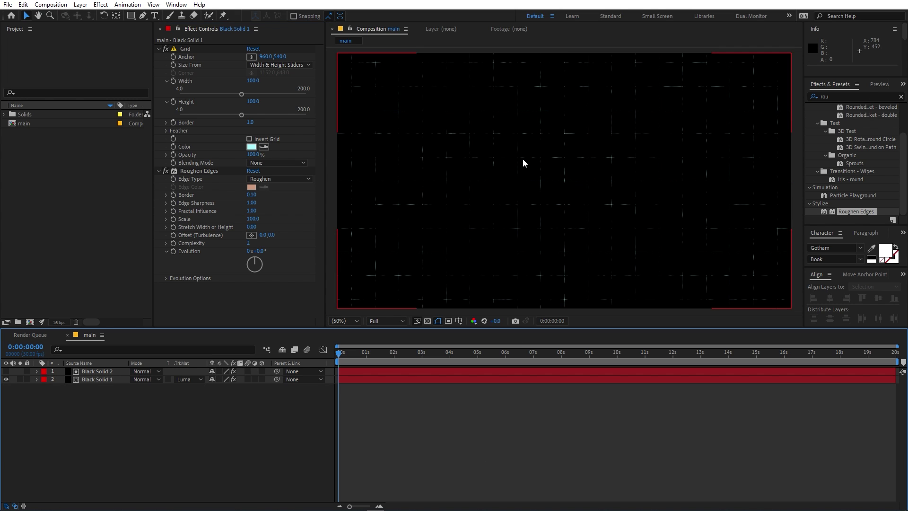
scroll(523, 158, up, 4)
scroll(568, 182, down, 1)
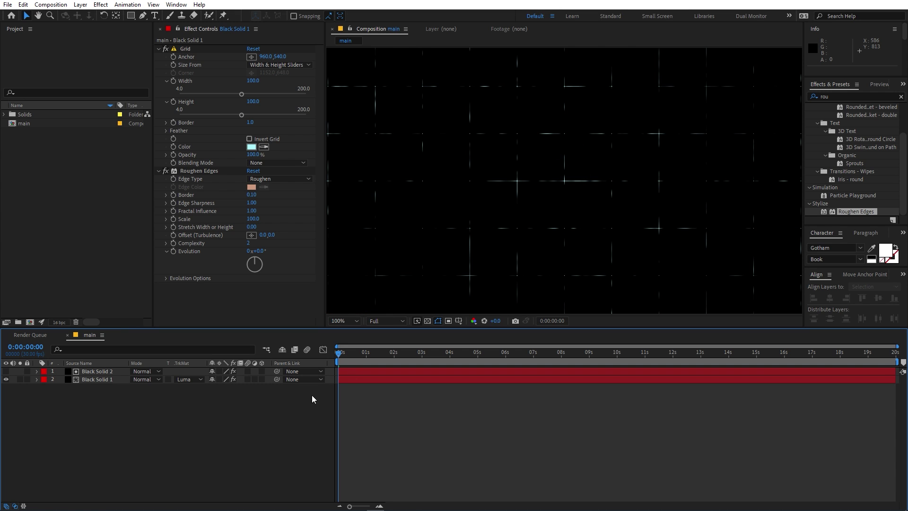
key(comma)
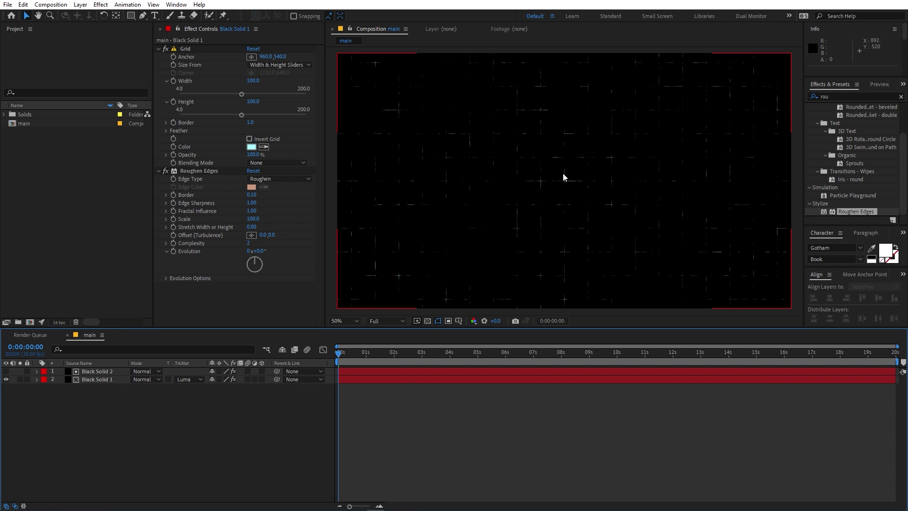
Step: Turn on the Title/Action Safe guides in the composition viewer
click(458, 321)
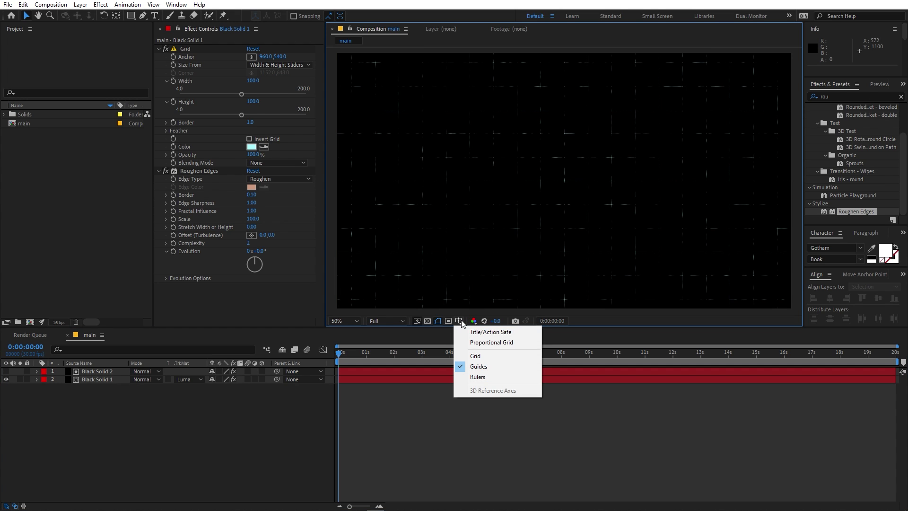
click(472, 331)
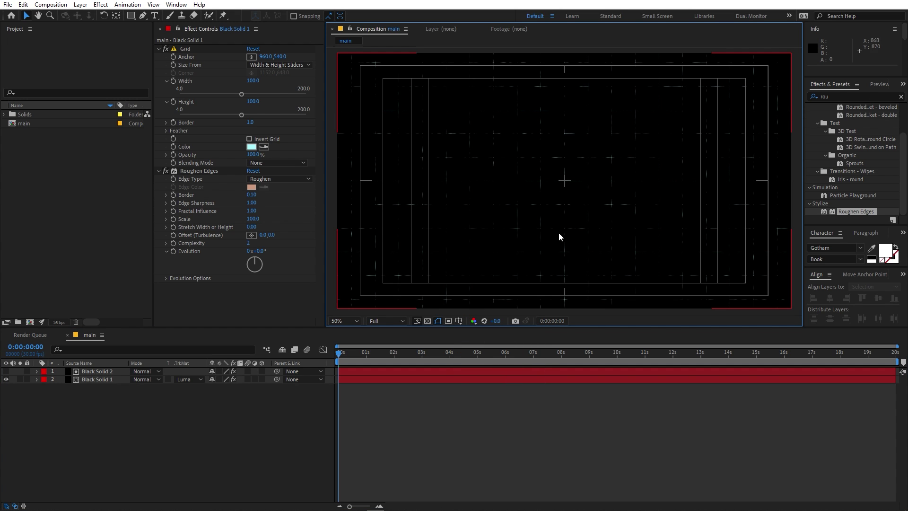
click(94, 380)
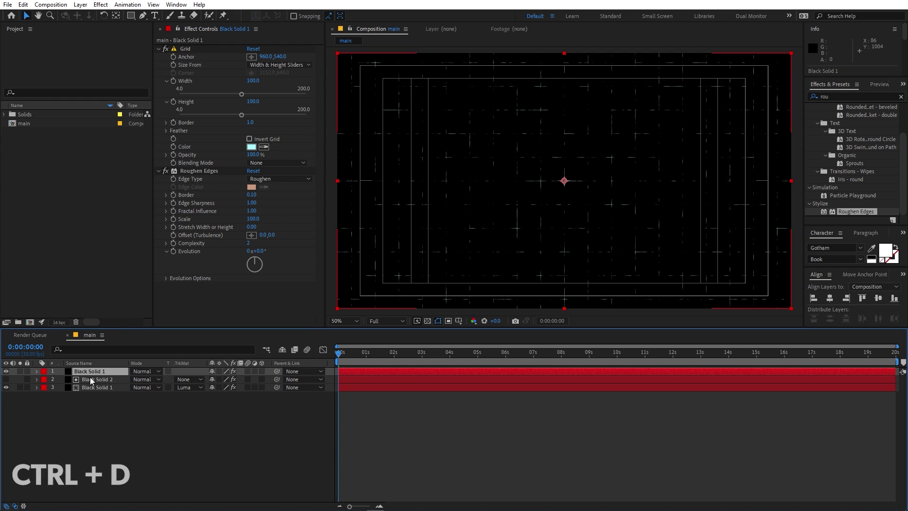
Step: Duplicate Black Solid 1 and remove the copy's track matte and Roughen Edges
key(ctrl+d)
click(191, 392)
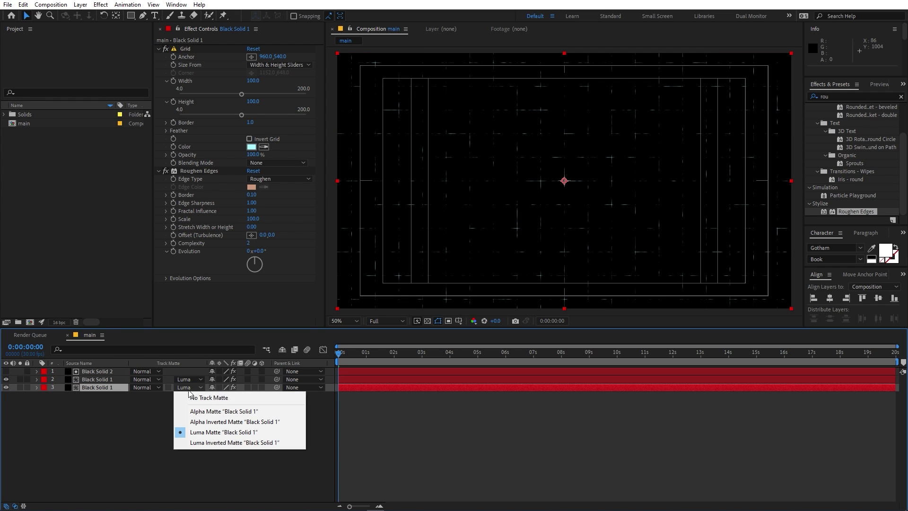
click(198, 397)
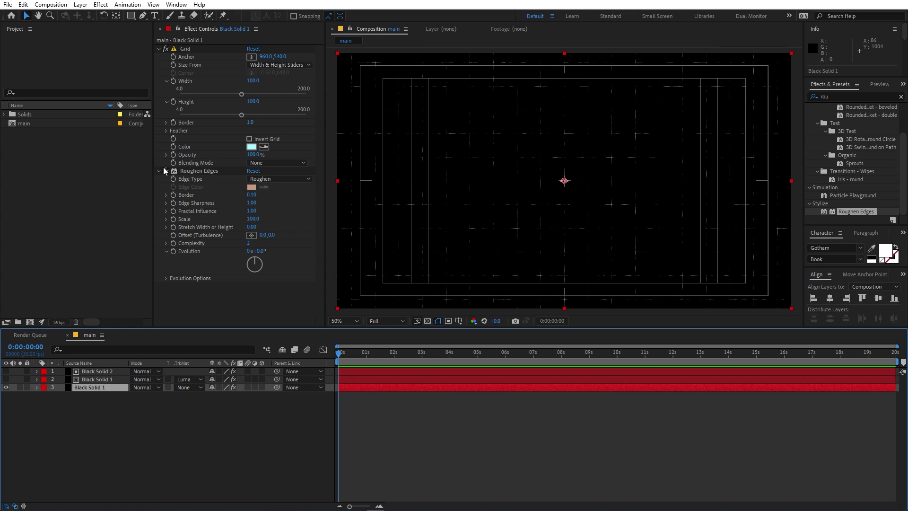
click(188, 171)
key(Delete)
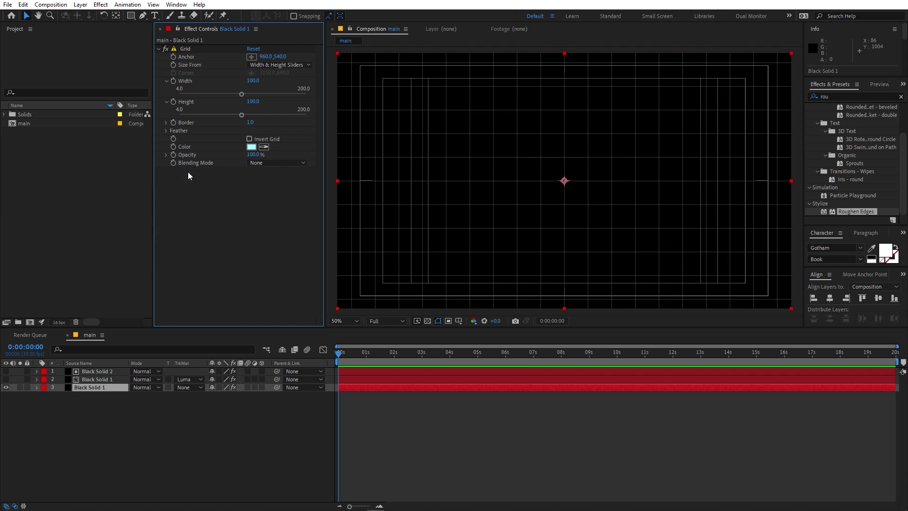
click(619, 422)
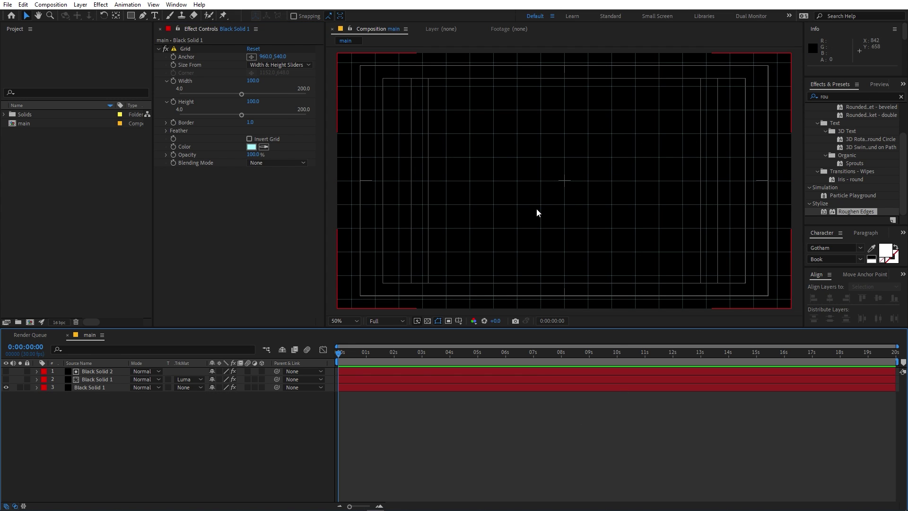
Step: Start a Pen path at the comp centre and add a vertical segment upward along the grid
click(142, 15)
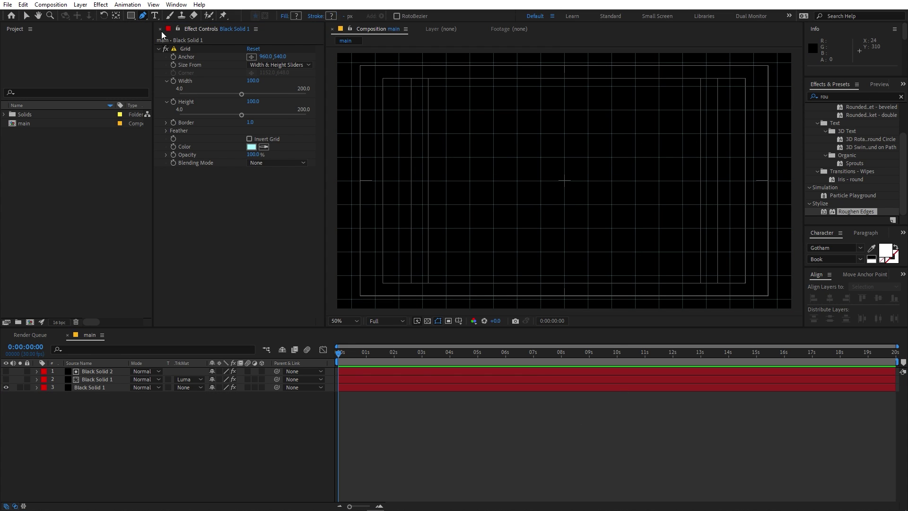
scroll(572, 184, up, 4)
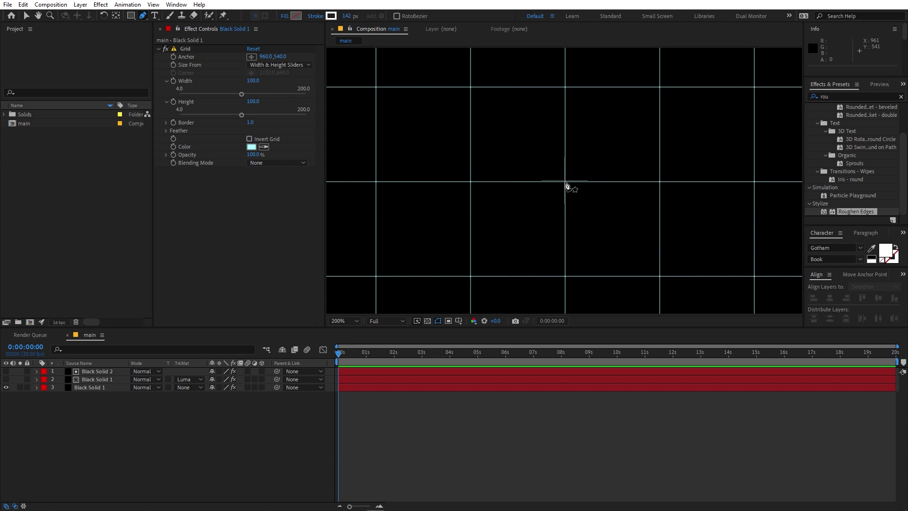
click(566, 183)
scroll(603, 186, down, 4)
key(h)
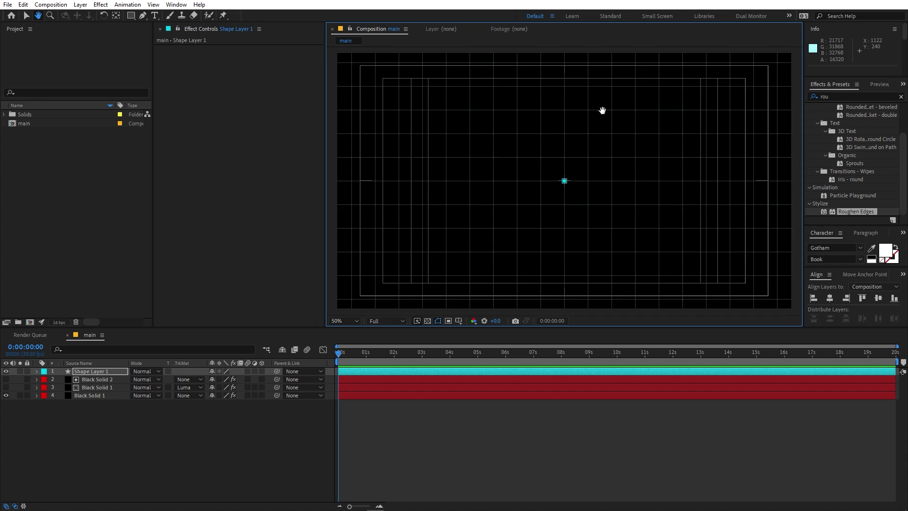
drag(602, 110, 590, 144)
scroll(585, 135, up, 2)
drag(554, 189, 550, 130)
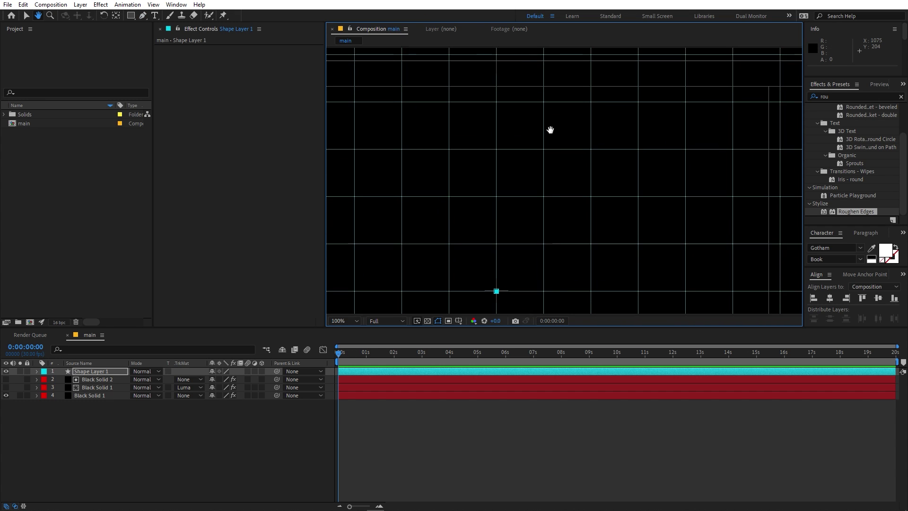
drag(500, 107, 517, 144)
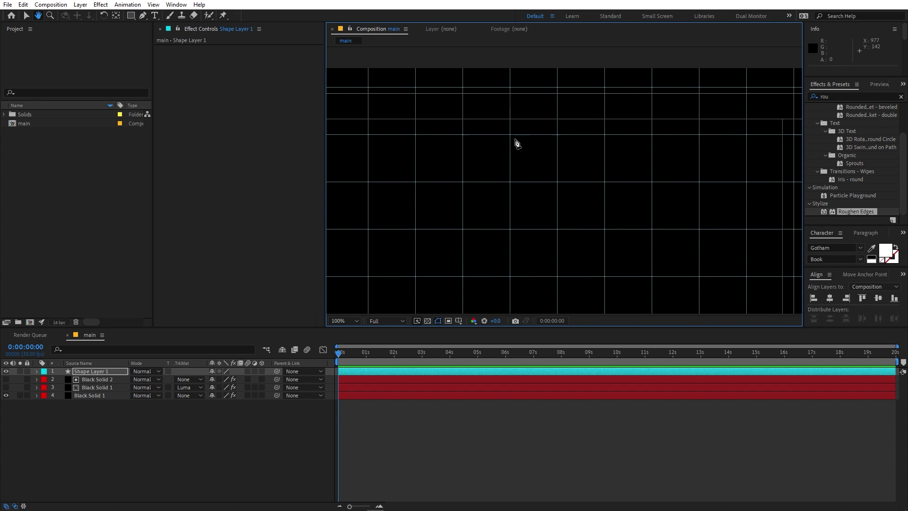
key(g)
click(511, 138)
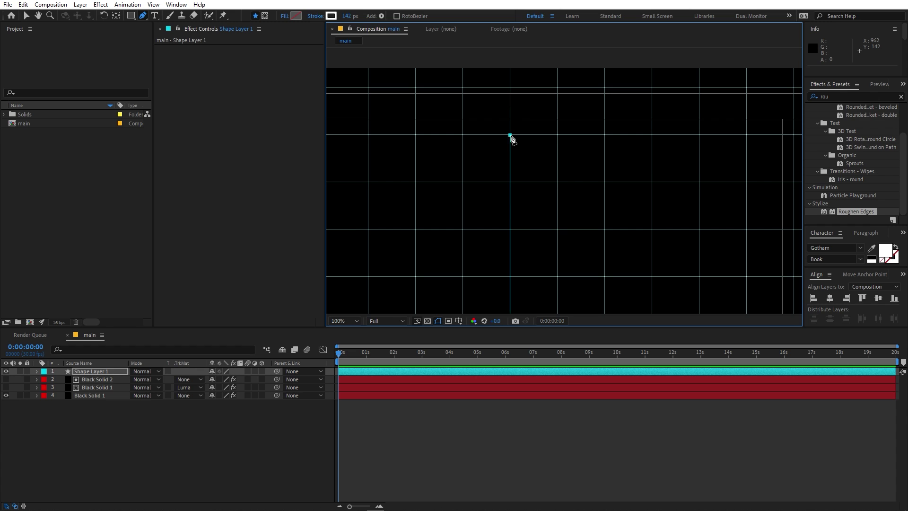
Step: Extend the path with a horizontal segment to complete the L-shaped bracket
key(comma)
key(h)
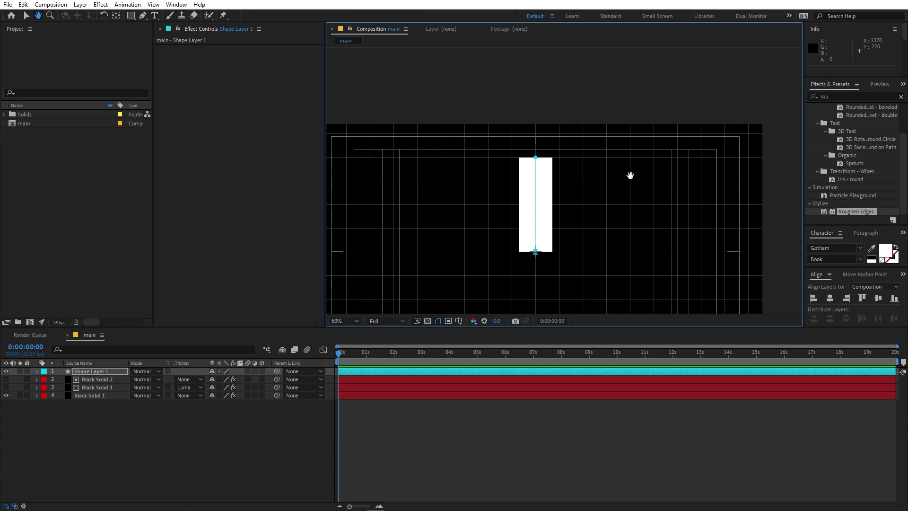
drag(630, 172, 506, 172)
key(g)
key(period)
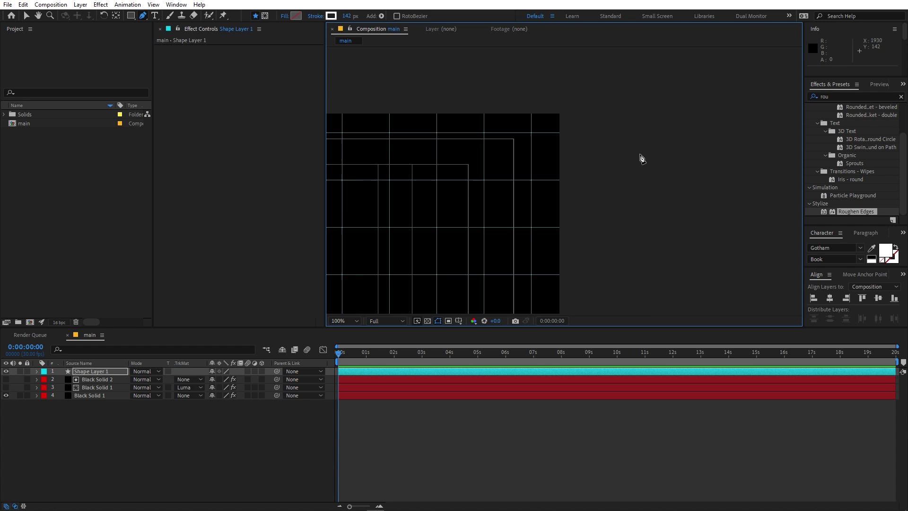
click(568, 180)
scroll(471, 225, up, 1)
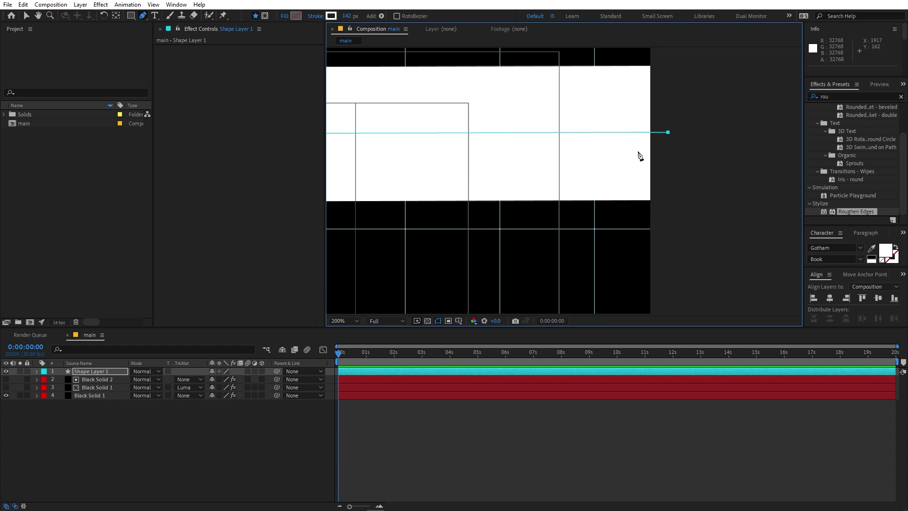
key(comma)
key(comma)
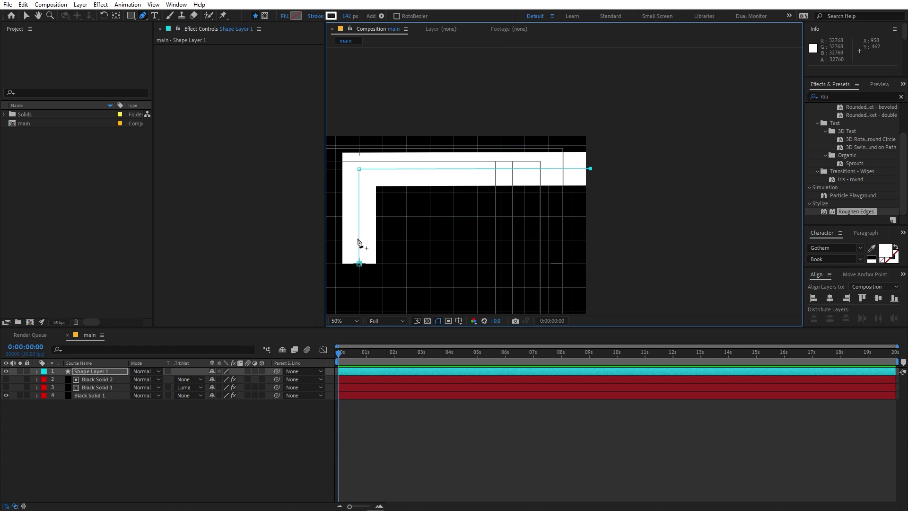
key(h)
drag(515, 226, 634, 216)
key(g)
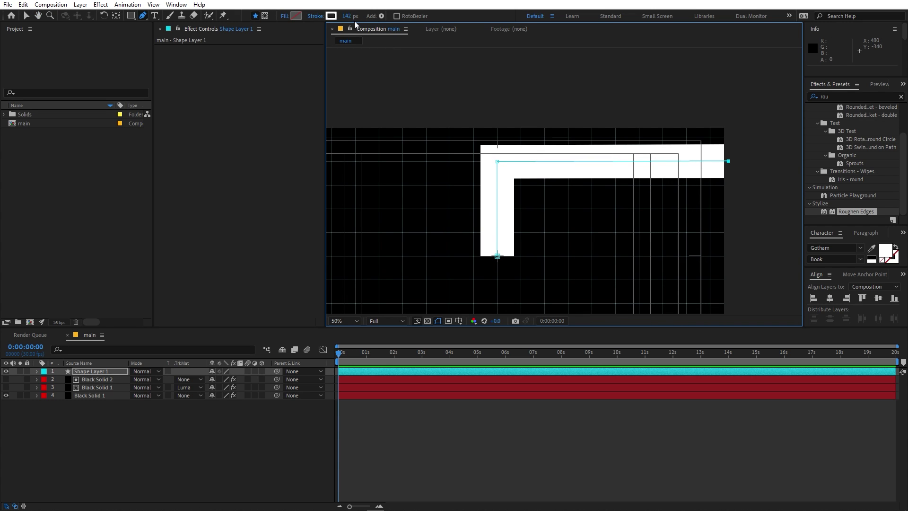
Step: Thin the shape's stroke width from 142 px to 2 px
drag(348, 16, 288, 26)
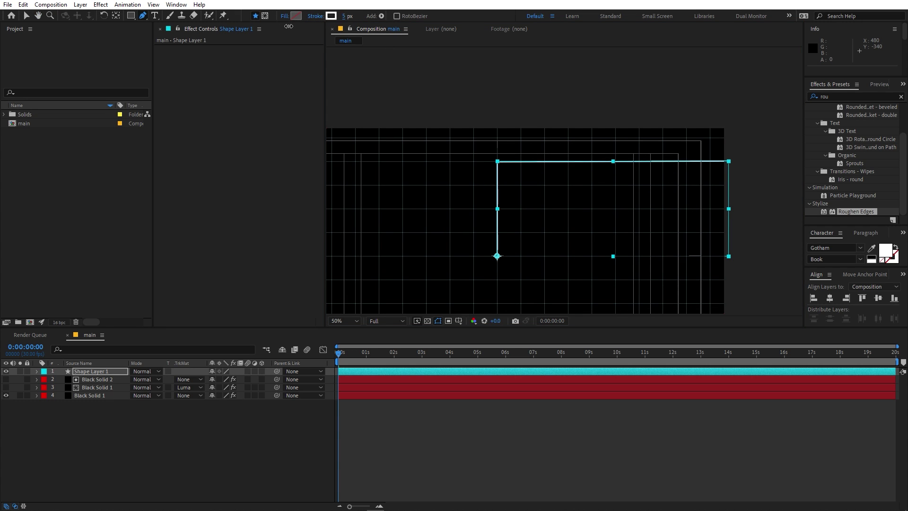
click(346, 15)
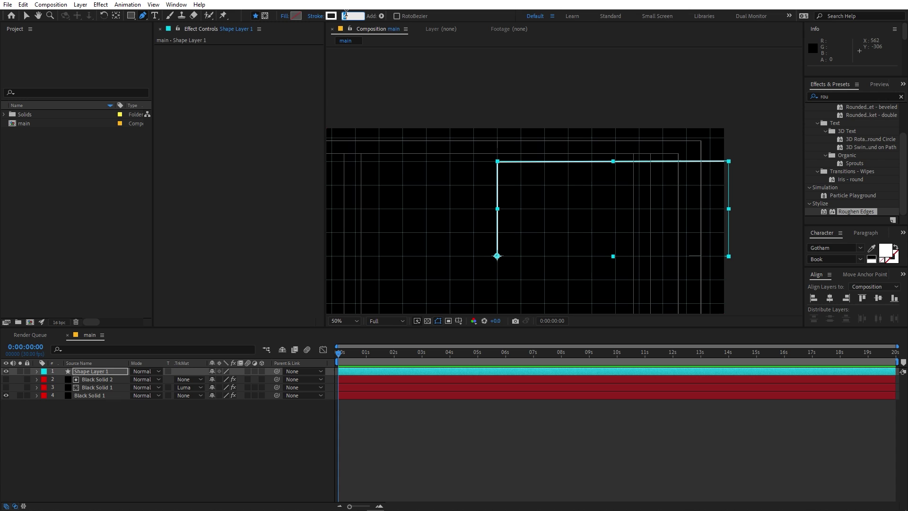
text(2)
key(Return)
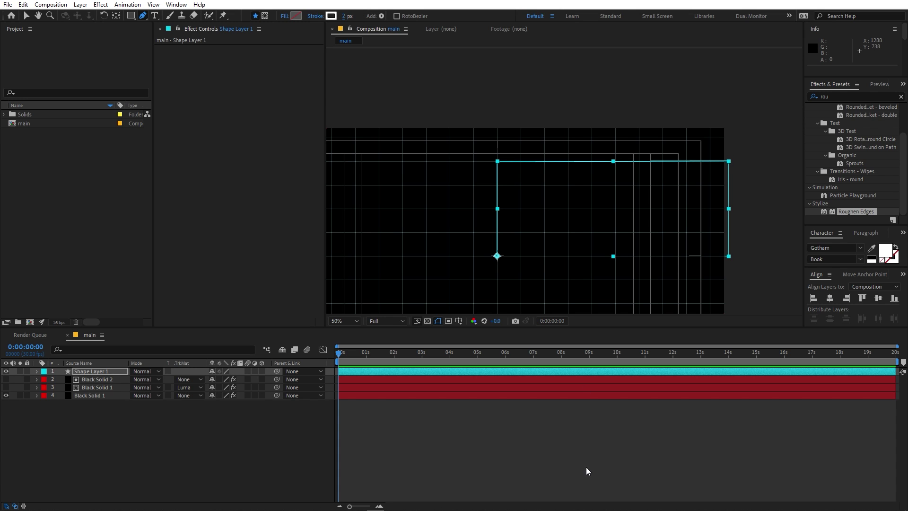
click(670, 407)
key(period)
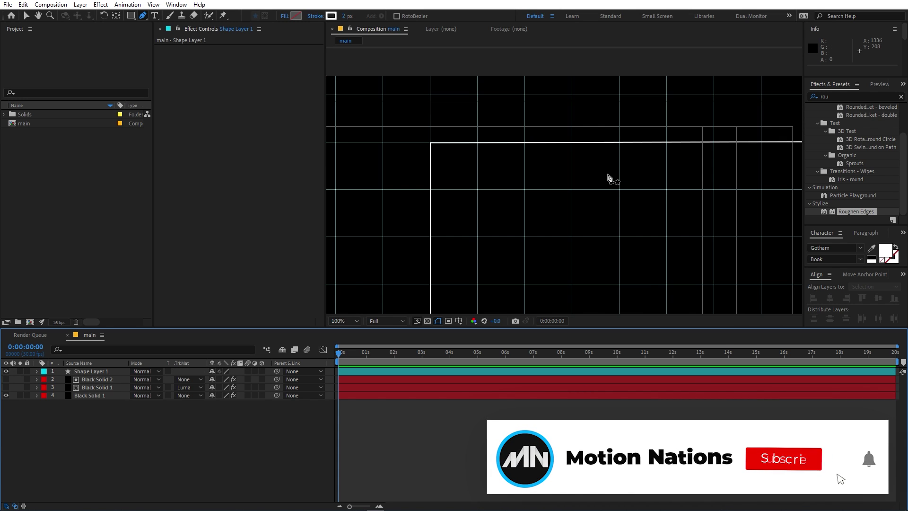
Step: Add Trim Paths to Shape Layer 1
key(comma)
click(244, 373)
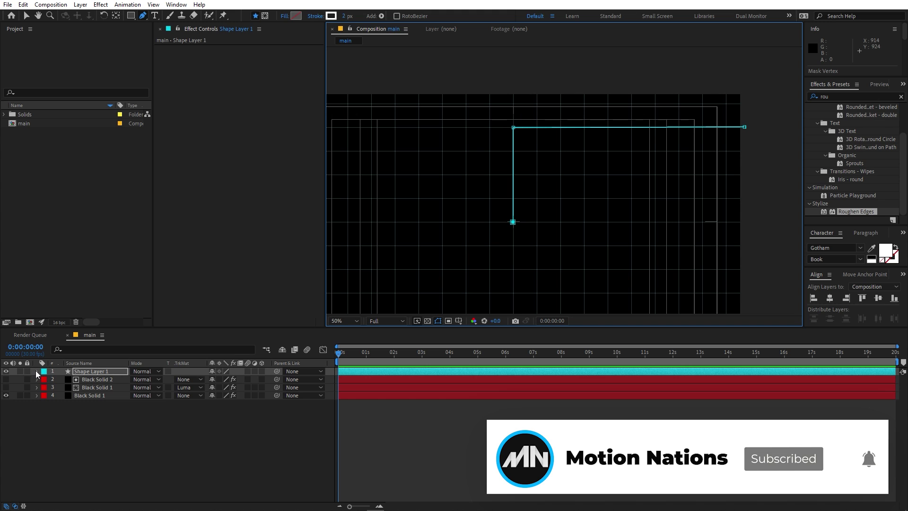
click(36, 372)
click(266, 379)
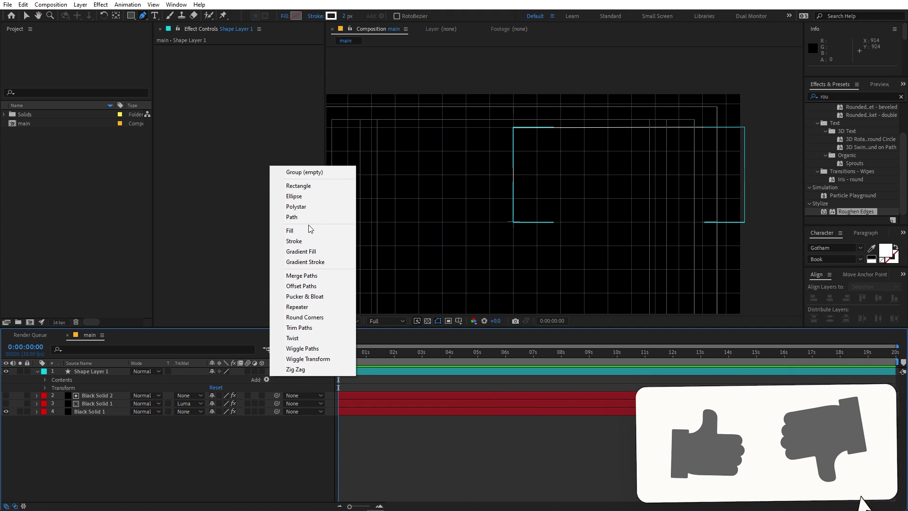
click(299, 327)
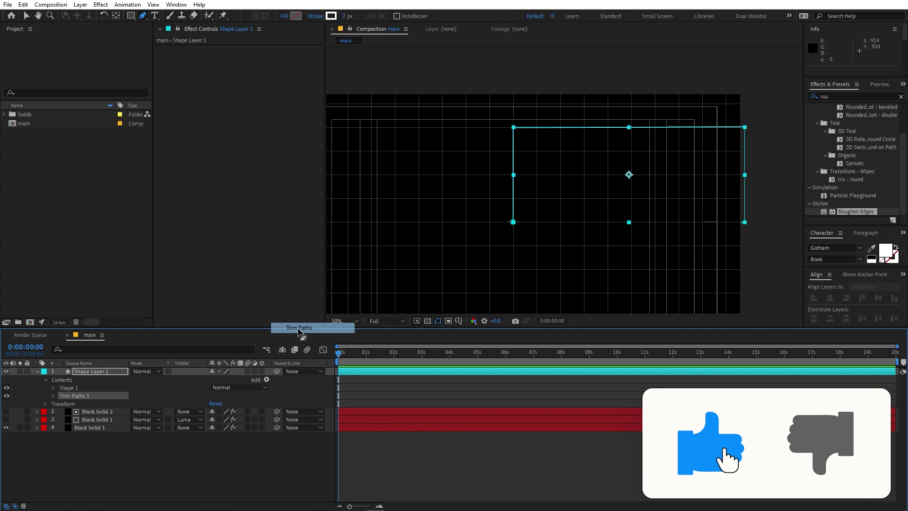
click(52, 396)
Step: Set keyframes for Trim Paths Start and End at 0s, with End at 0%
click(70, 403)
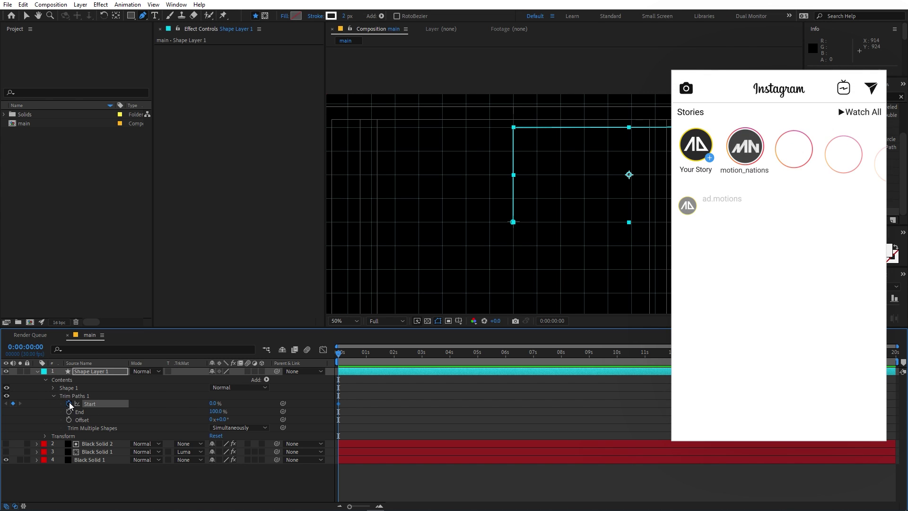
click(69, 412)
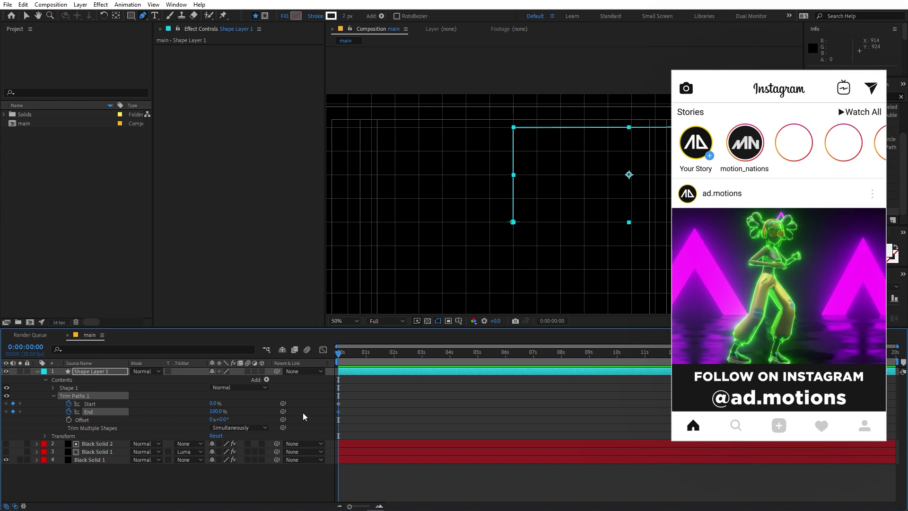
click(217, 411)
text(0)
key(Return)
Step: At about 1 second set Start and End to 100%, then easy-ease all keyframes
drag(348, 356, 367, 361)
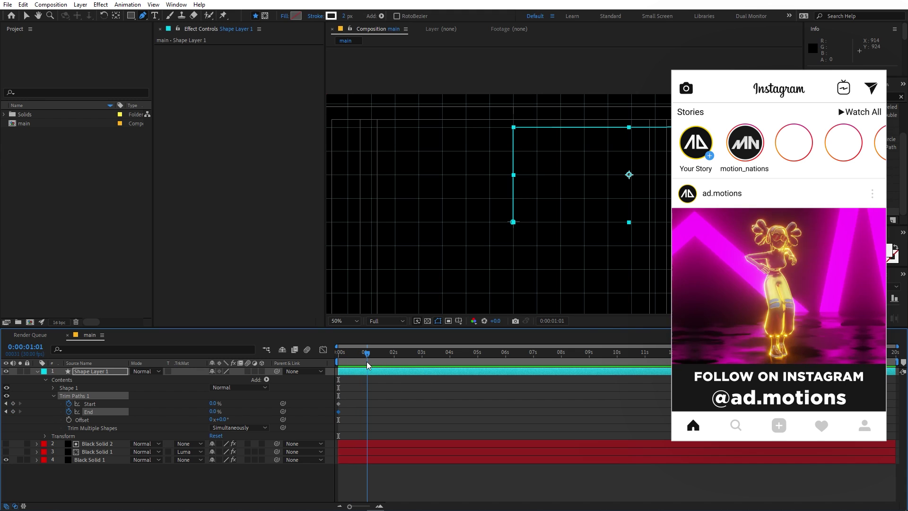
click(215, 404)
text(100)
key(Return)
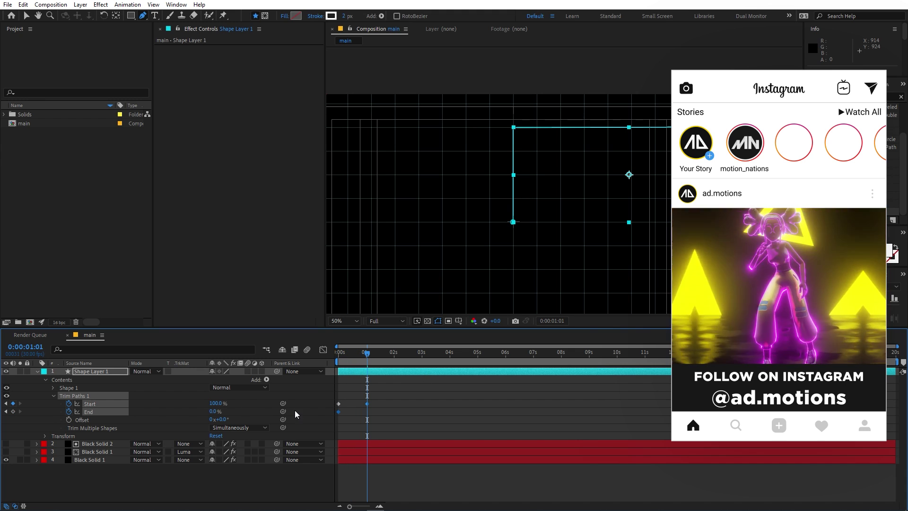
click(216, 410)
text(100)
key(Return)
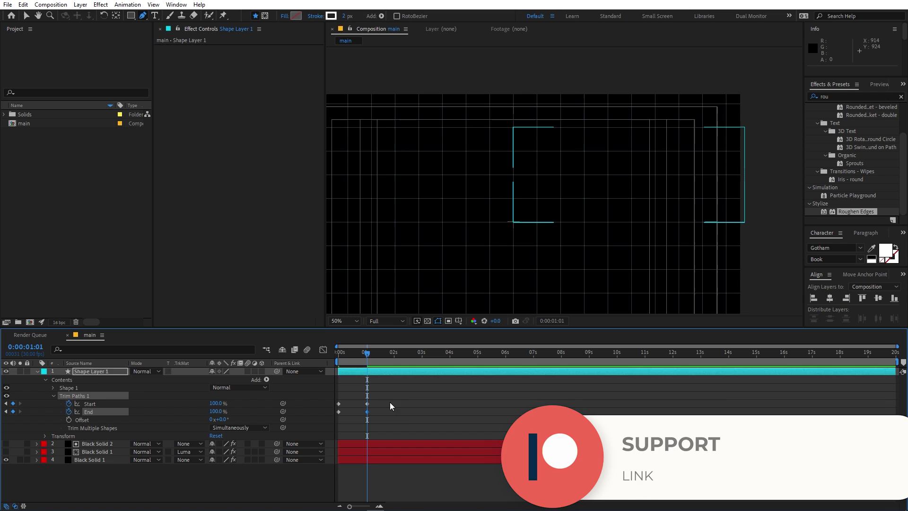
drag(410, 400, 316, 418)
key(F9)
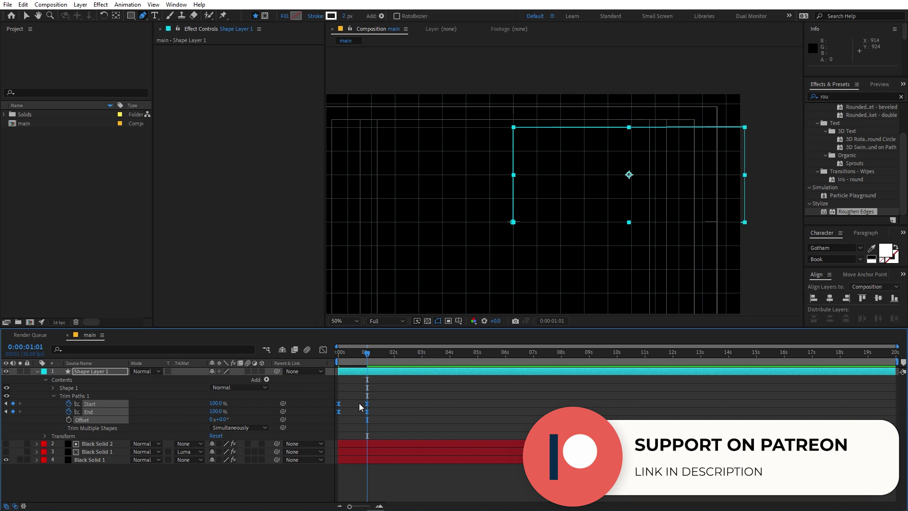
Step: Show the speed graph for the Trim Paths keyframes and select them
right_click(368, 403)
mouse_move(416, 396)
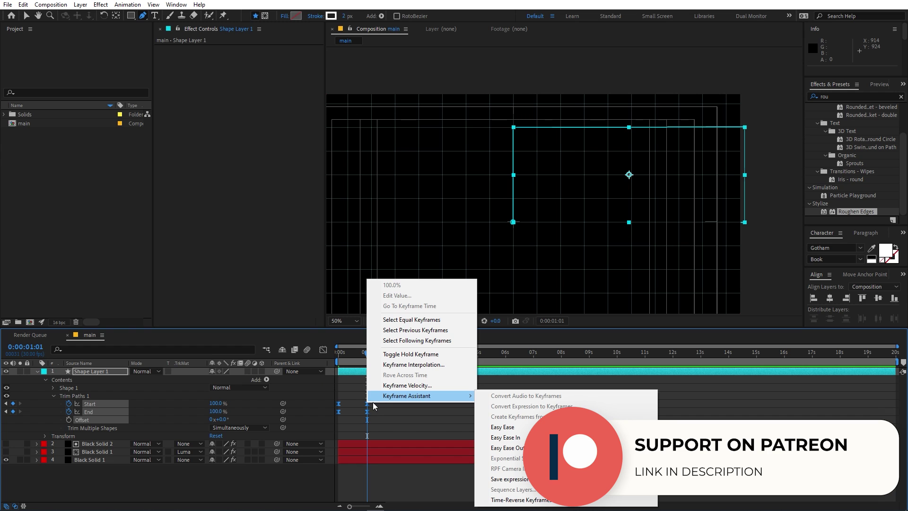
click(404, 416)
drag(403, 424, 295, 378)
click(323, 349)
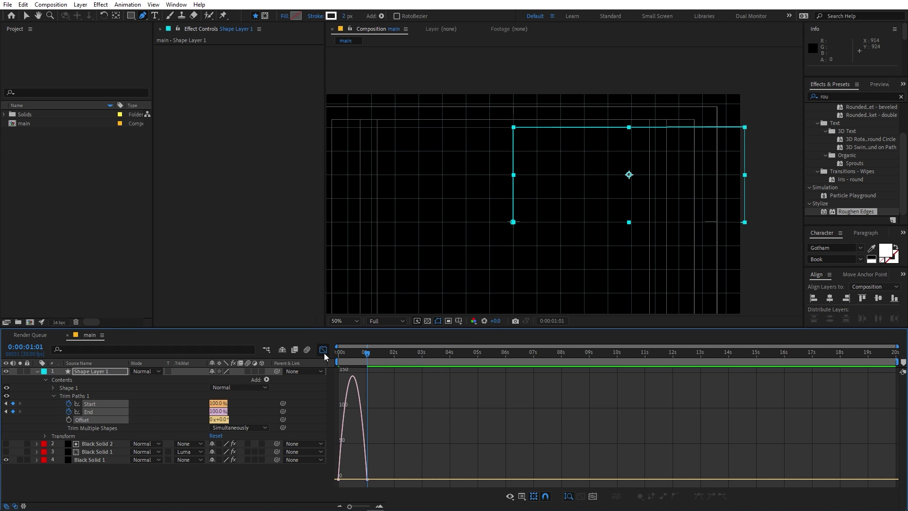
click(522, 497)
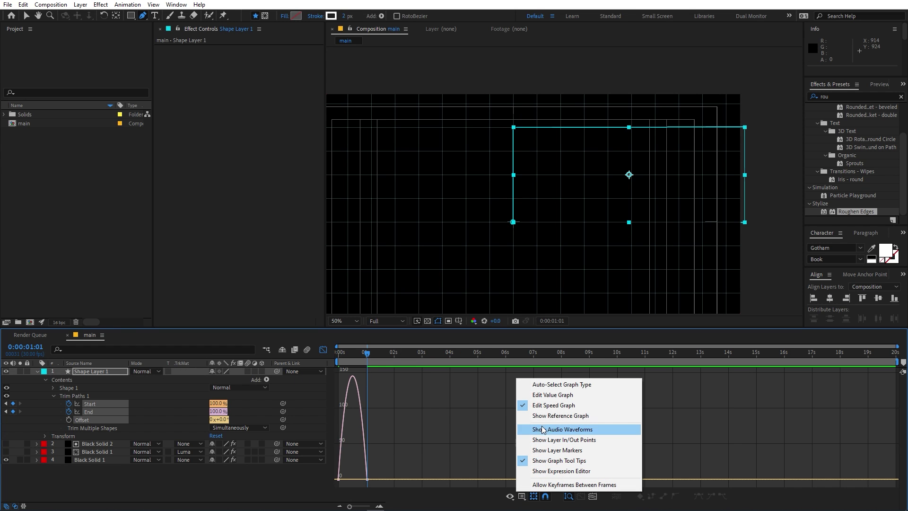
click(401, 453)
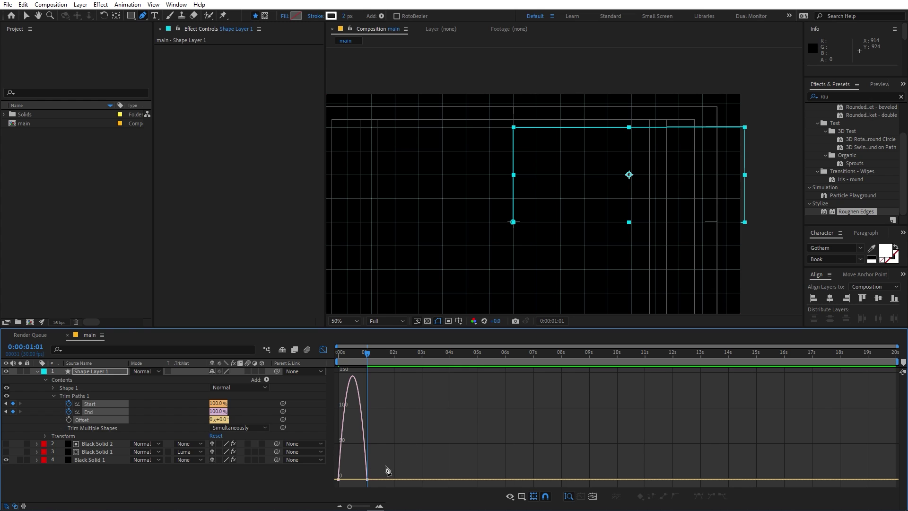
drag(423, 456, 333, 485)
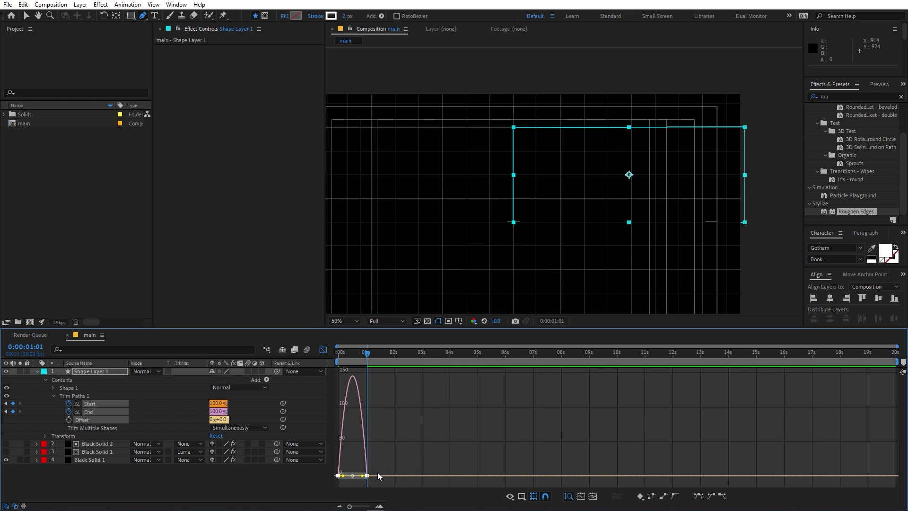
Step: Set the ease influence to 85% on the last keyframe and 75% on the first
key(v)
click(593, 496)
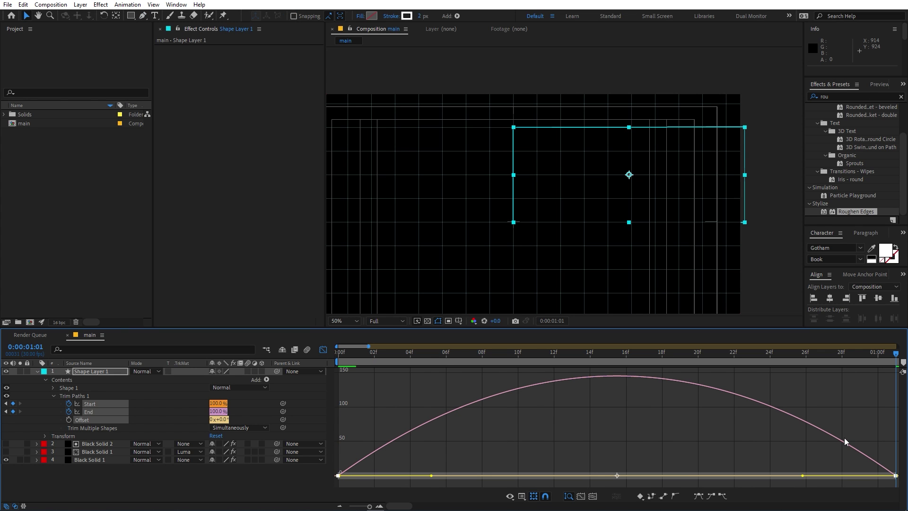
drag(803, 475, 645, 474)
drag(428, 438, 300, 499)
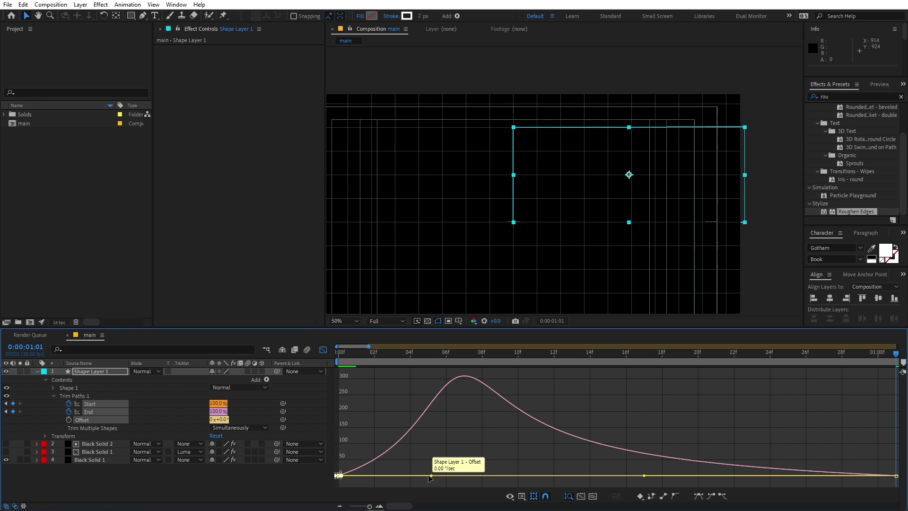
drag(432, 476, 547, 473)
Step: Zoom the timeline out to about 4 seconds and preview the trim animation
key(minus)
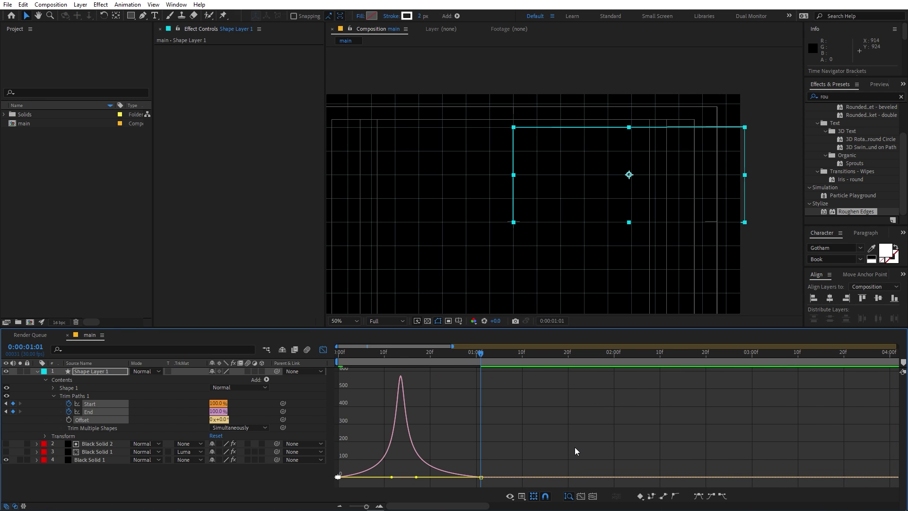
key(space)
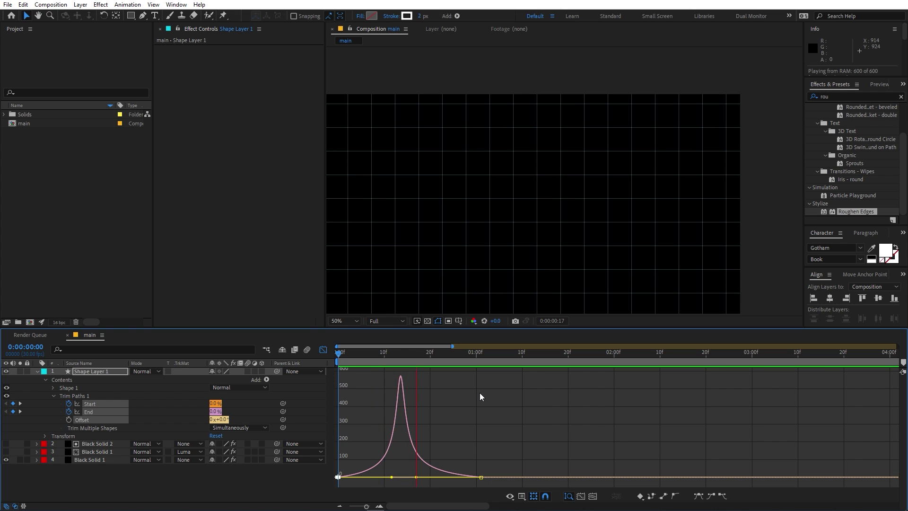
key(space)
Step: Select the Trim Paths Start and End keyframes at 1:00 and preview the animation
click(323, 349)
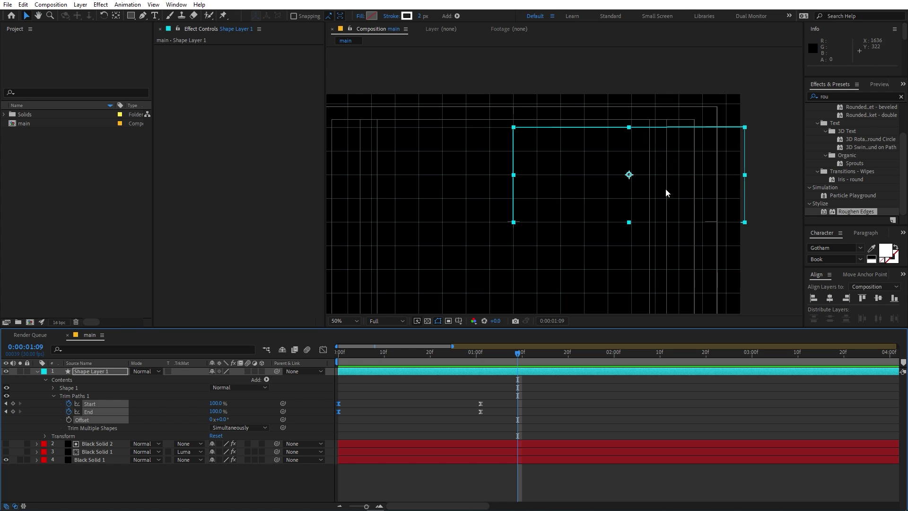
drag(518, 353, 448, 353)
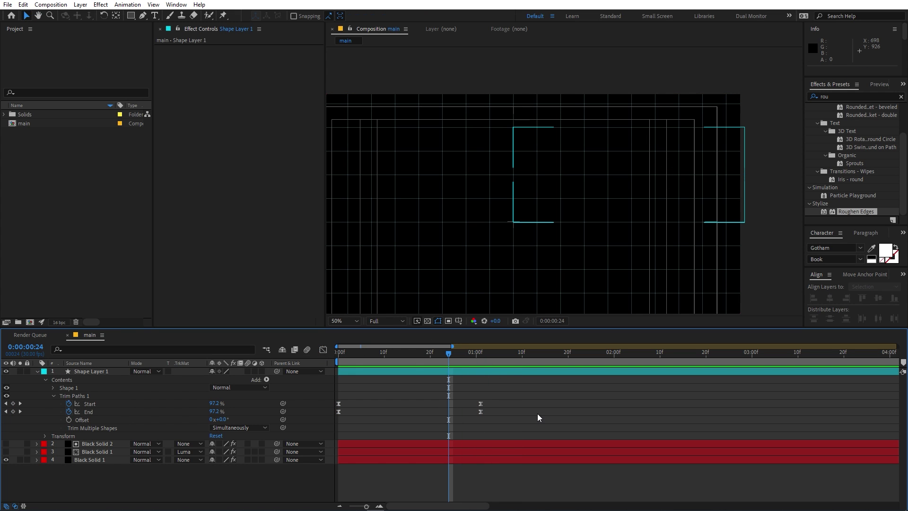
drag(537, 404, 353, 405)
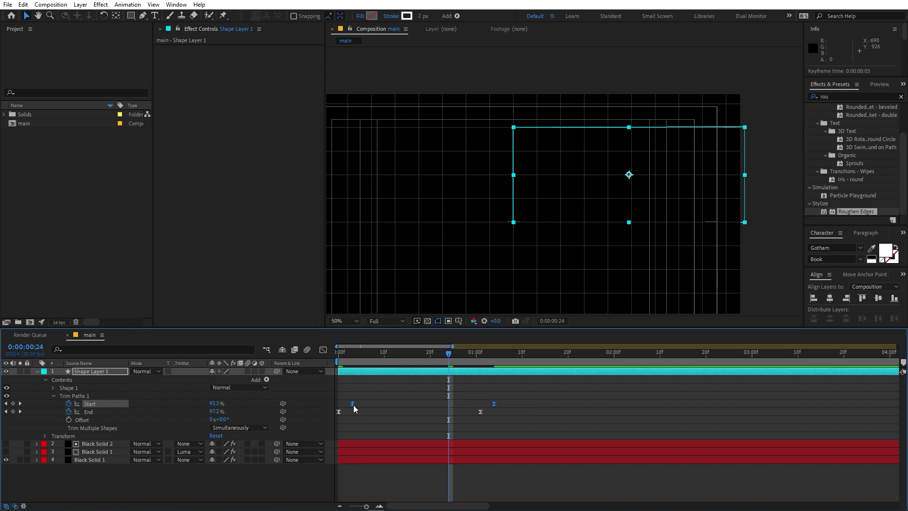
key(space)
click(611, 407)
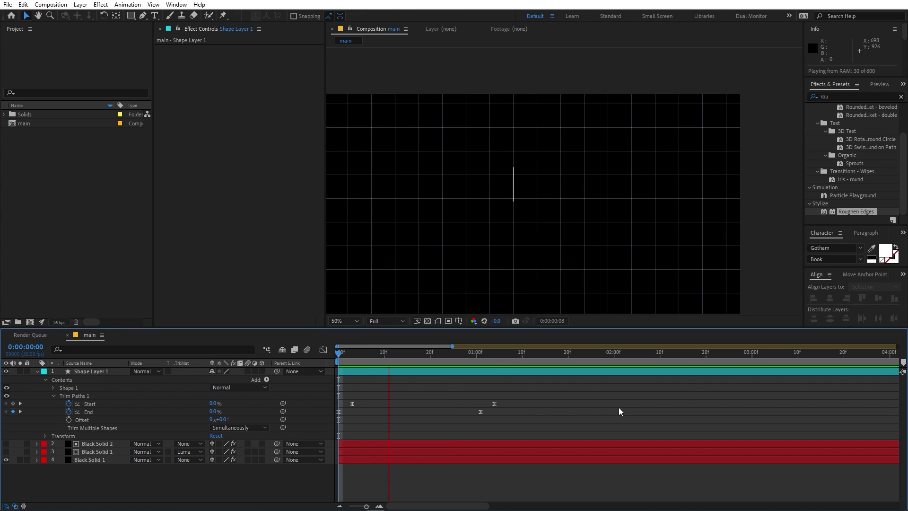
key(space)
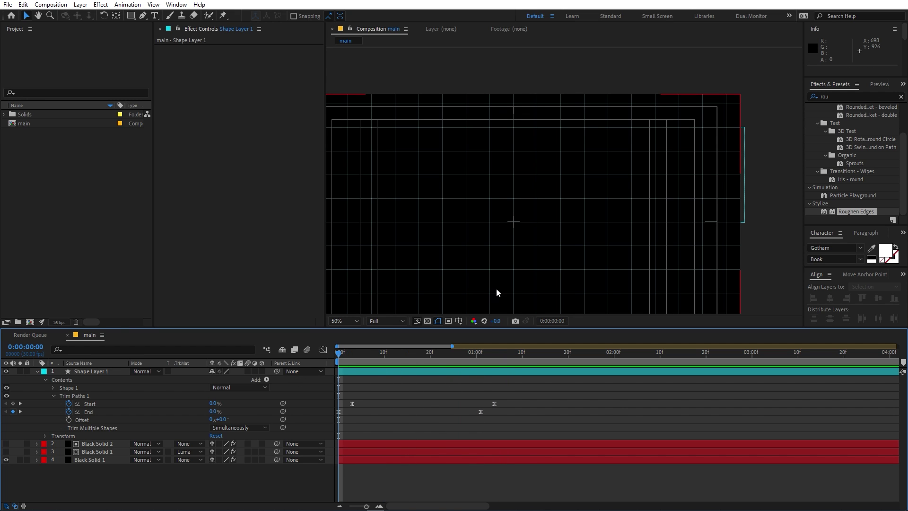
Step: Stretch the Start and End keyframes further apart to slow the draw-on
key(minus)
drag(442, 385, 330, 416)
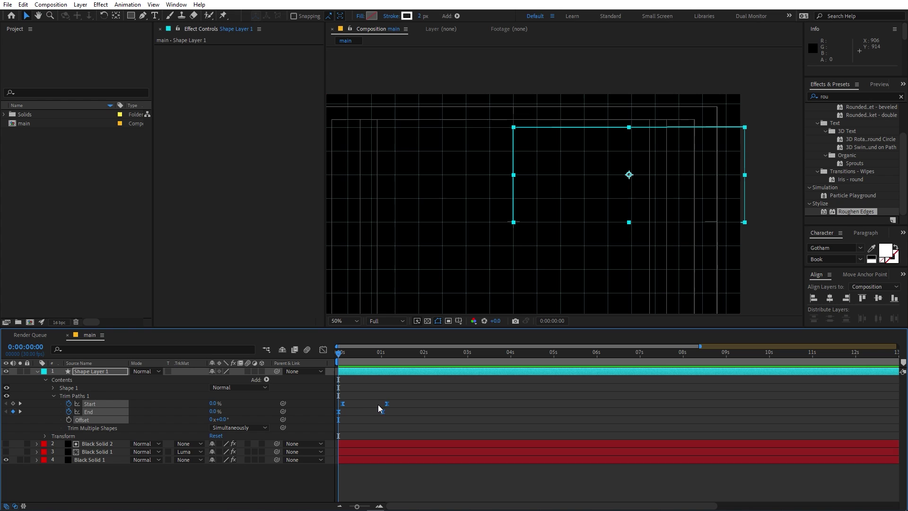
drag(387, 404, 464, 406)
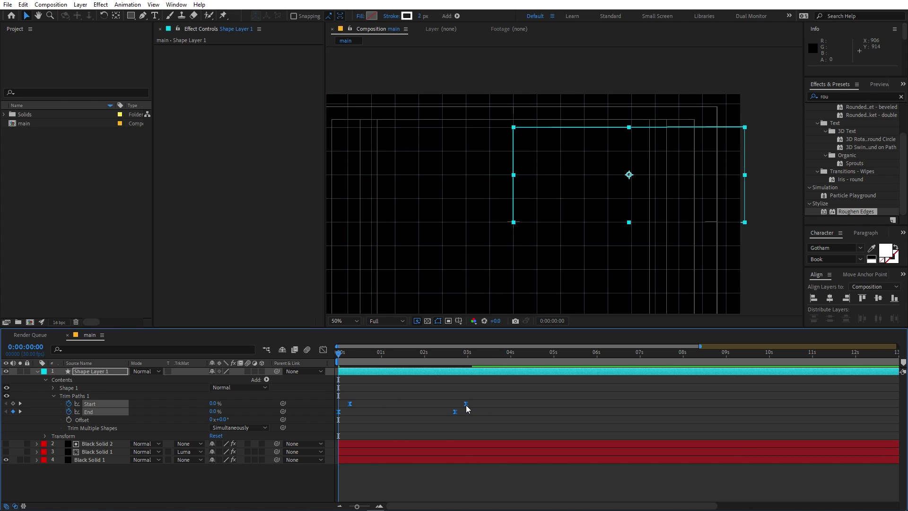
click(547, 402)
key(space)
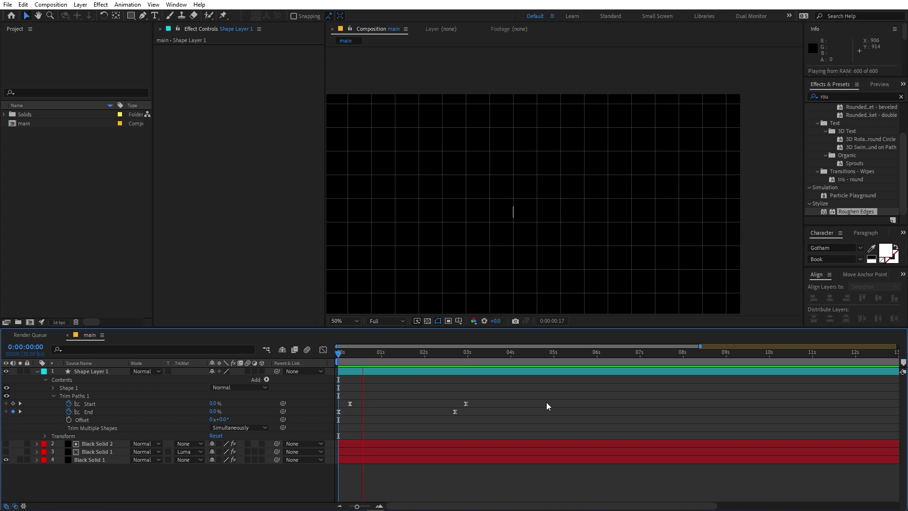
Step: Retime the trim keyframes, replay from the first frame, and collapse the shape layer
drag(511, 403, 356, 409)
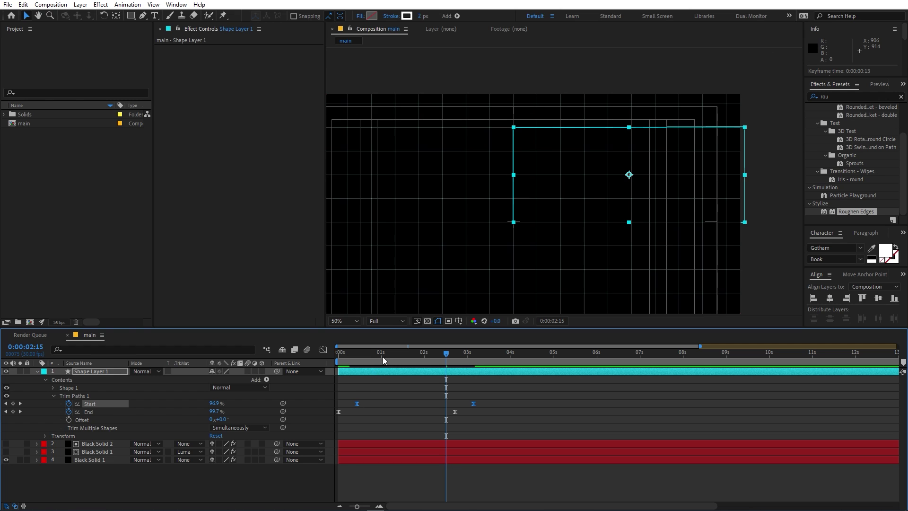
key(Home)
key(space)
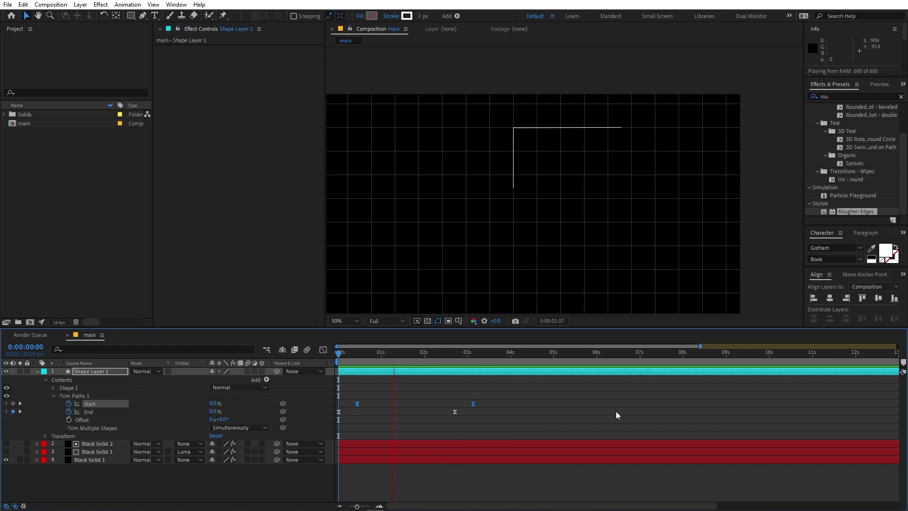
click(474, 363)
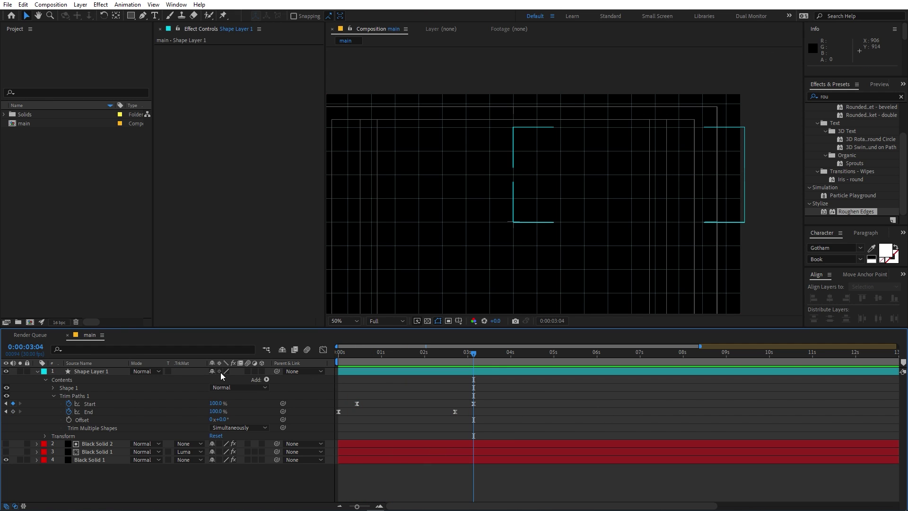
click(39, 371)
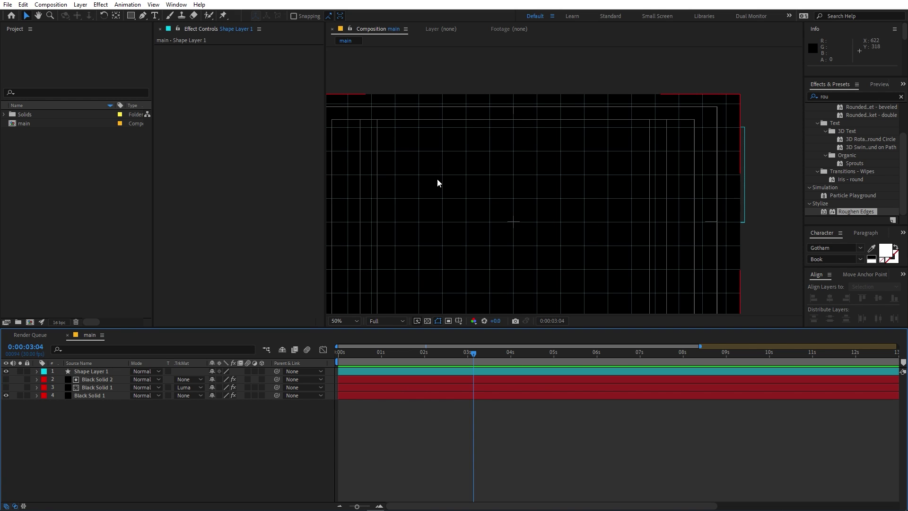
Step: Apply the Mirror effect from Effects & Presets to Shape Layer 1
key(h)
drag(480, 206, 882, 151)
click(841, 96)
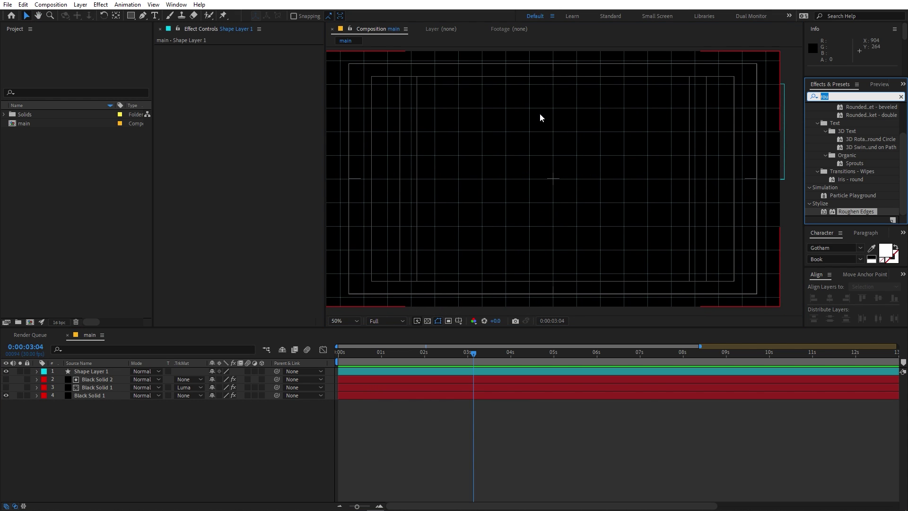
text(mirr)
drag(837, 115, 103, 371)
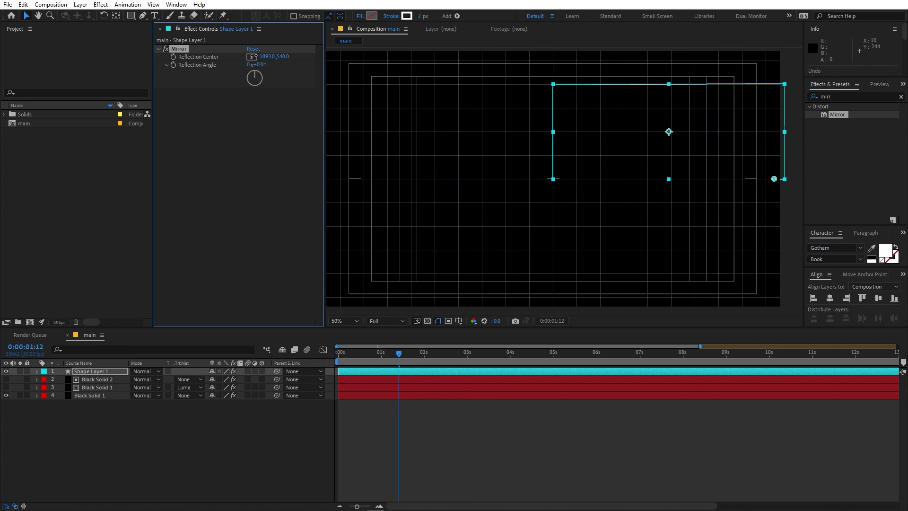
drag(195, 55, 88, 59)
Step: Set the Mirror Reflection Angle to 180° and Reflection Center to 950,540
mouse_move(391, 353)
mouse_down()
mouse_move(371, 353)
mouse_move(380, 353)
mouse_up()
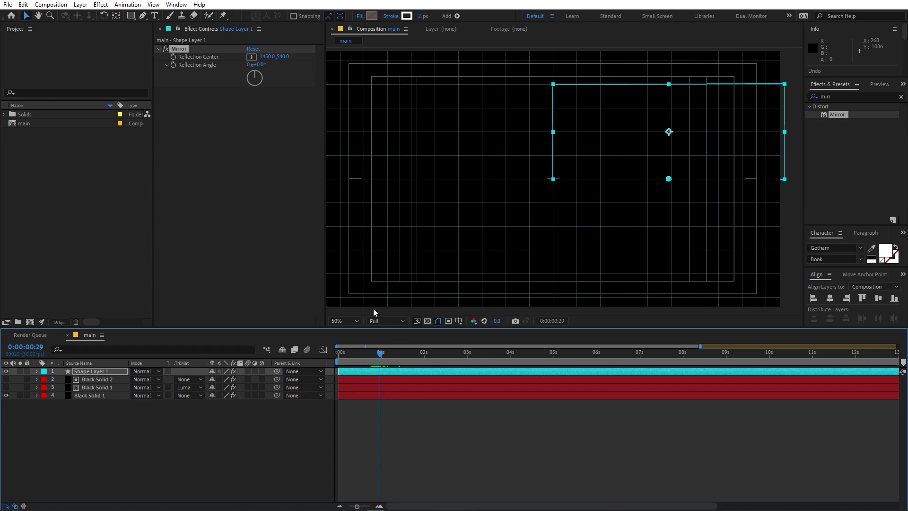
mouse_move(263, 67)
mouse_down()
mouse_move(302, 70)
mouse_move(277, 66)
mouse_up()
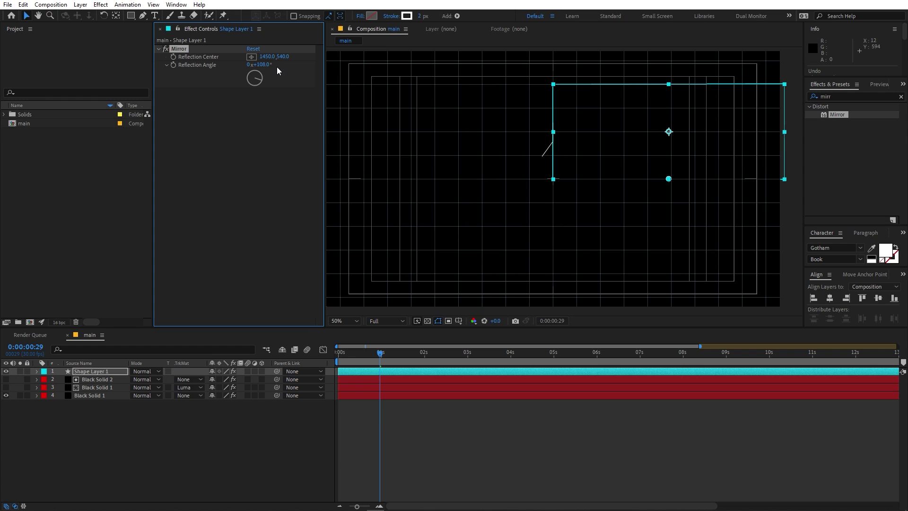
click(265, 64)
text(180)
key(Return)
drag(264, 56, 70, 89)
Step: Preview the mirrored animation from the first frame and select the Mirror effect
click(545, 458)
key(Home)
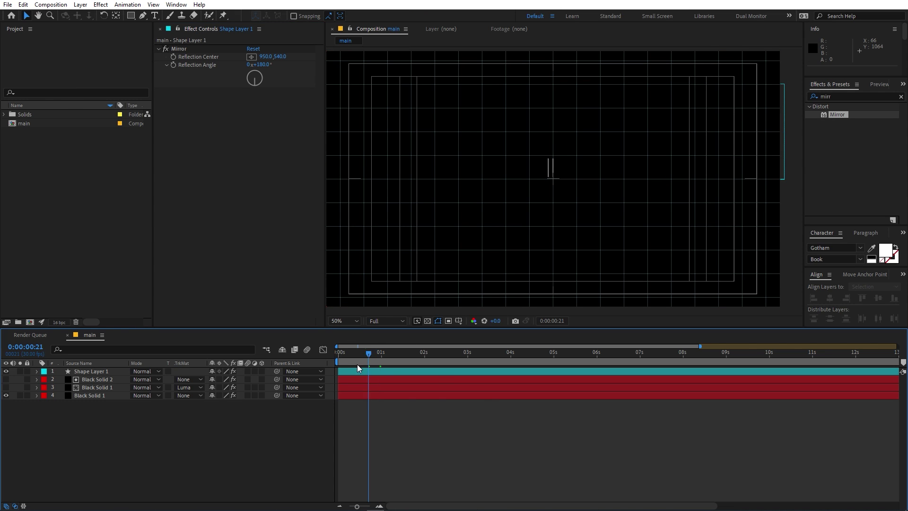
key(space)
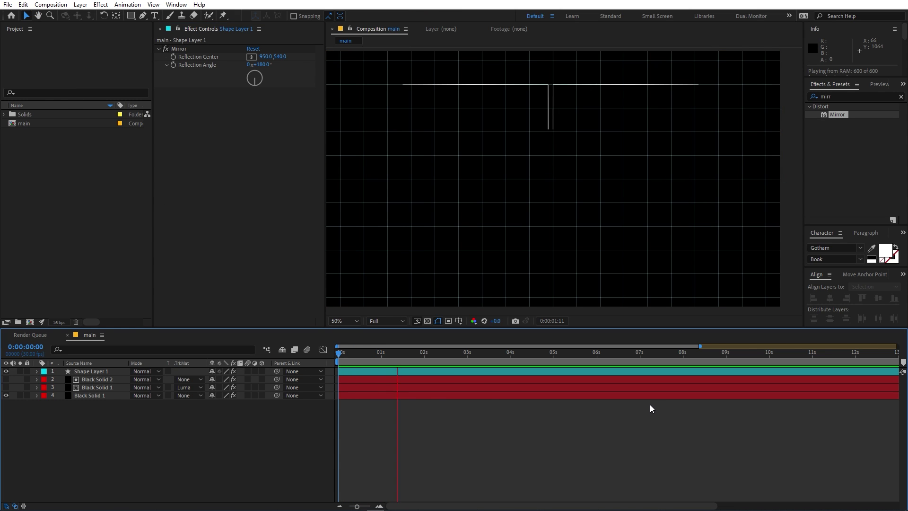
key(space)
key(space)
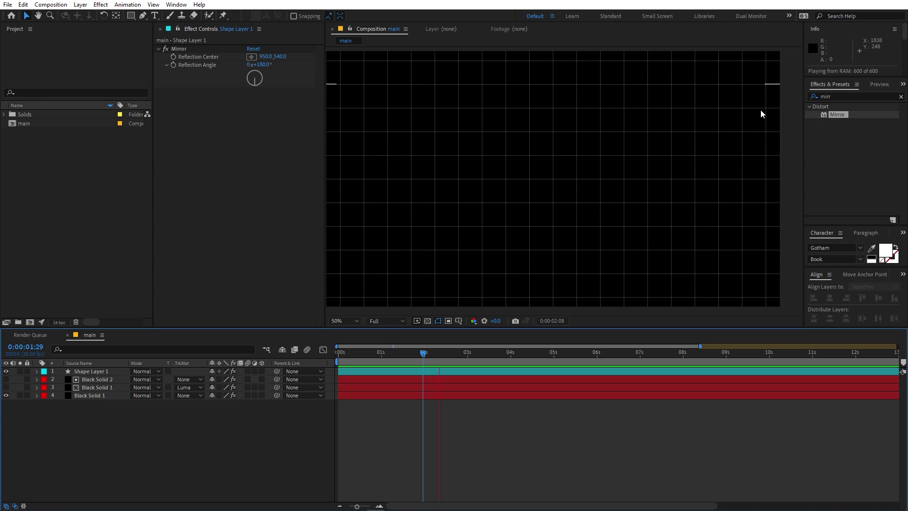
click(377, 352)
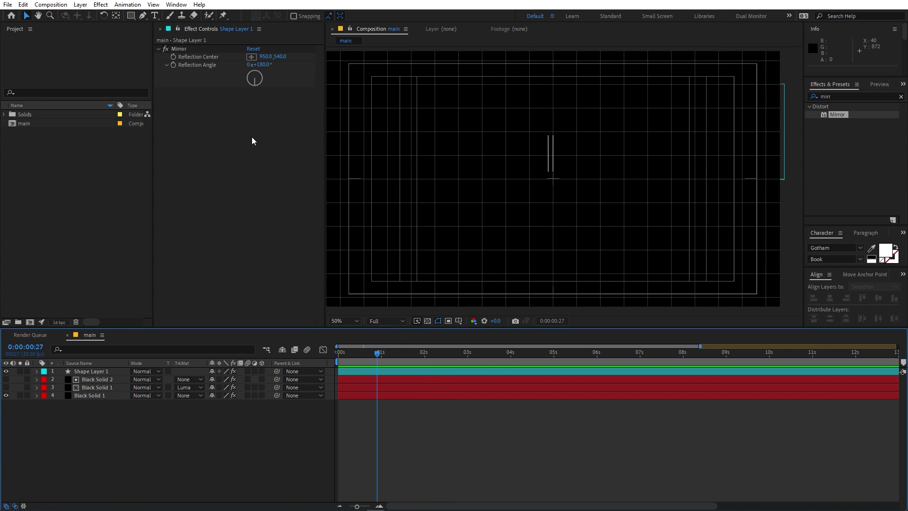
click(180, 52)
Step: Duplicate the Mirror effect, set Mirror 2's Reflection Angle to 90°, and preview the four-way bracket
key(ctrl+d)
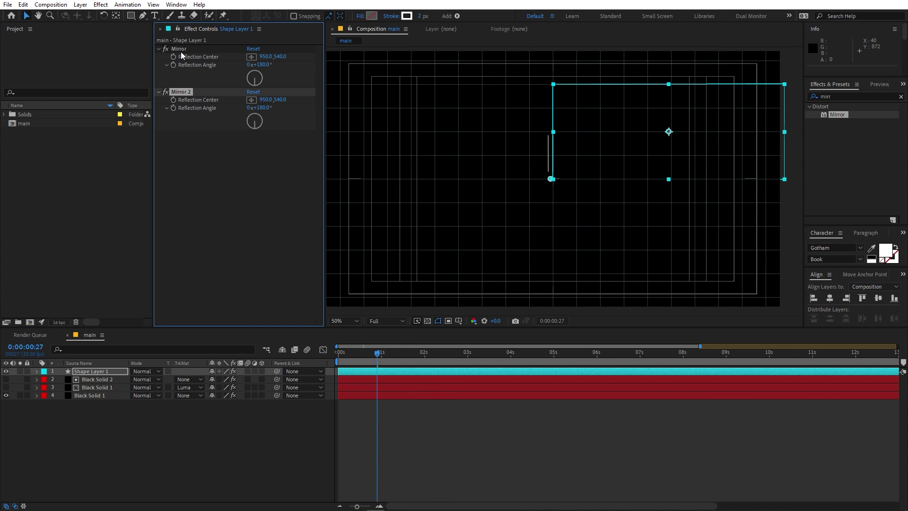
drag(266, 110, 195, 114)
text(0)
key(Return)
key(space)
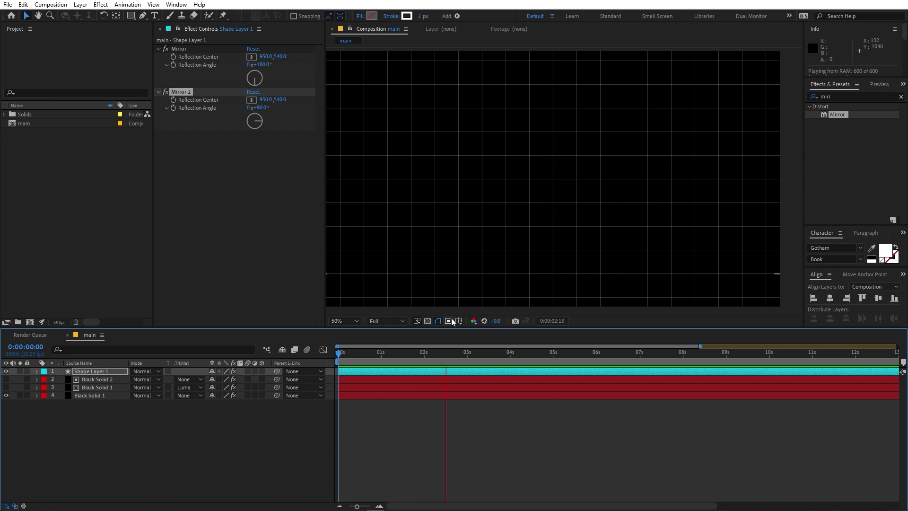
drag(461, 350, 422, 360)
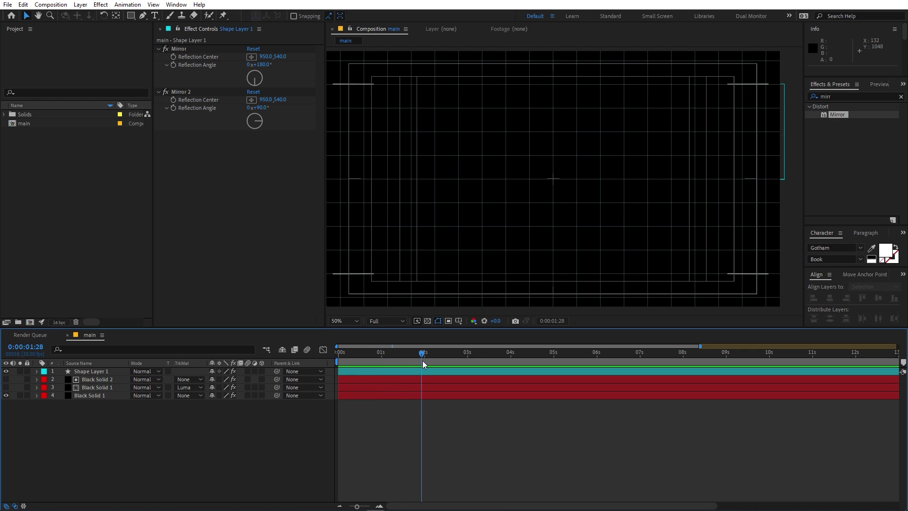
click(101, 371)
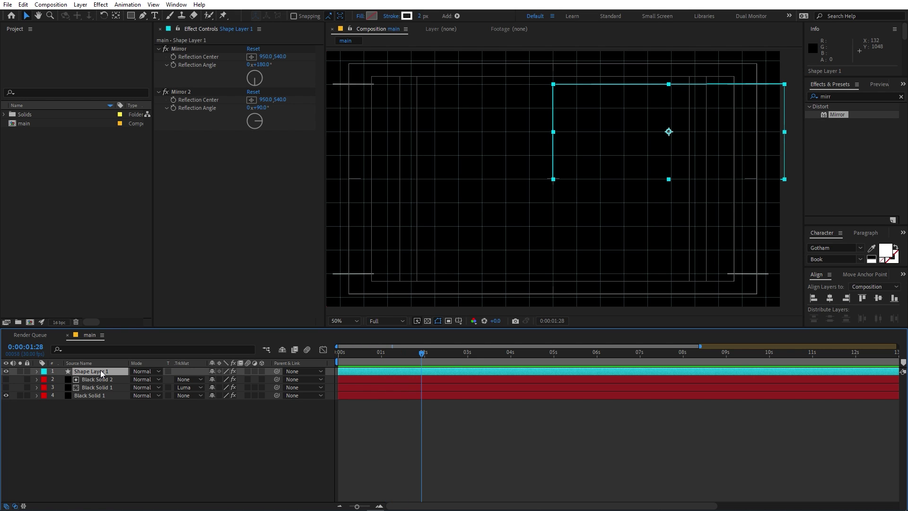
Step: Duplicate Shape Layer 1 and drag the copy's path corner inward to slant the line
key(ctrl+d)
key(g)
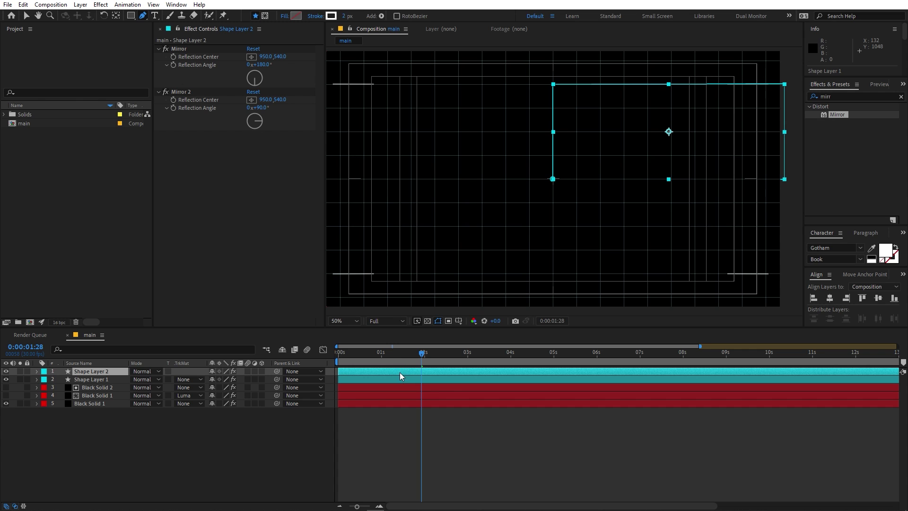
drag(412, 362, 399, 359)
drag(624, 131, 551, 143)
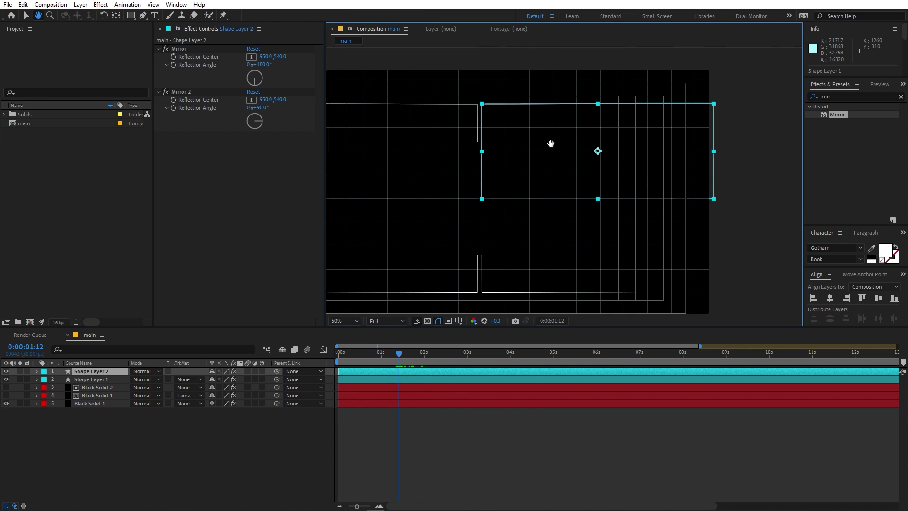
key(period)
key(comma)
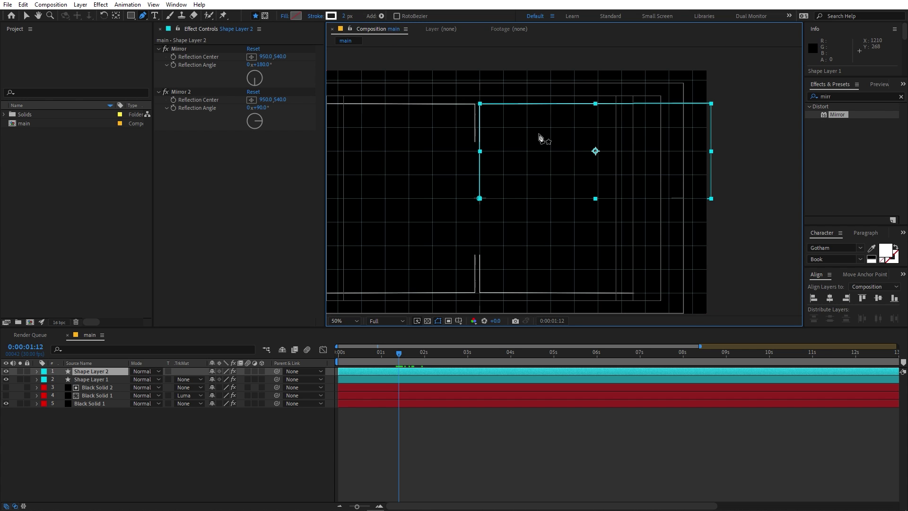
drag(483, 108, 552, 155)
Step: Lower the path's end point against the grid so the line ends horizontally
key(ctrl+apostrophe)
key(comma)
key(ctrl+apostrophe)
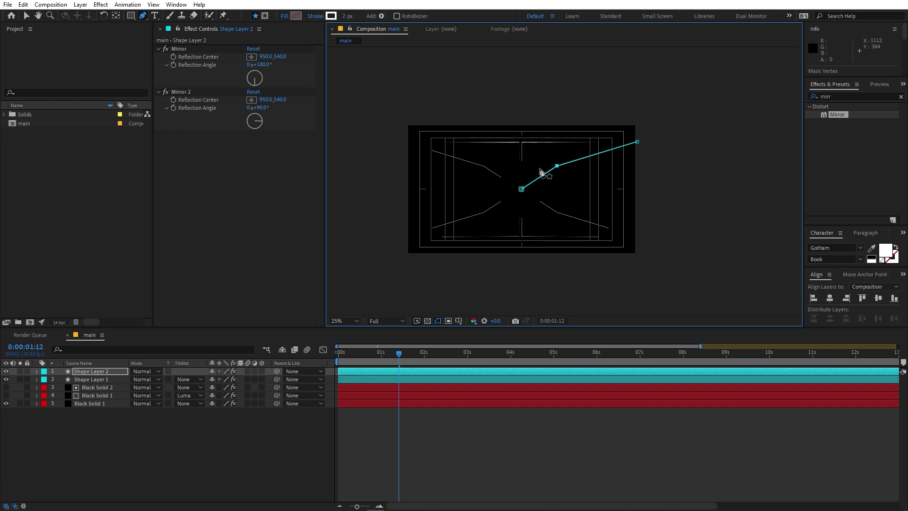
key(period)
key(ctrl+apostrophe)
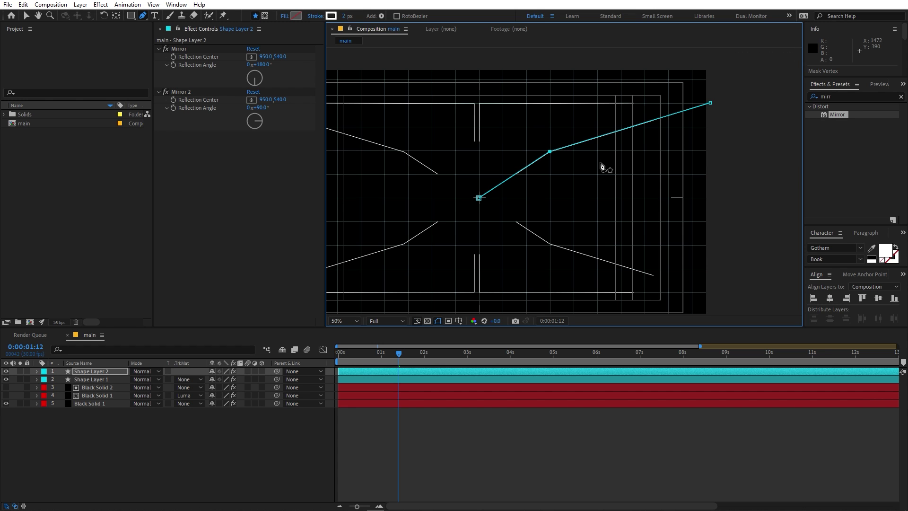
drag(711, 103, 711, 154)
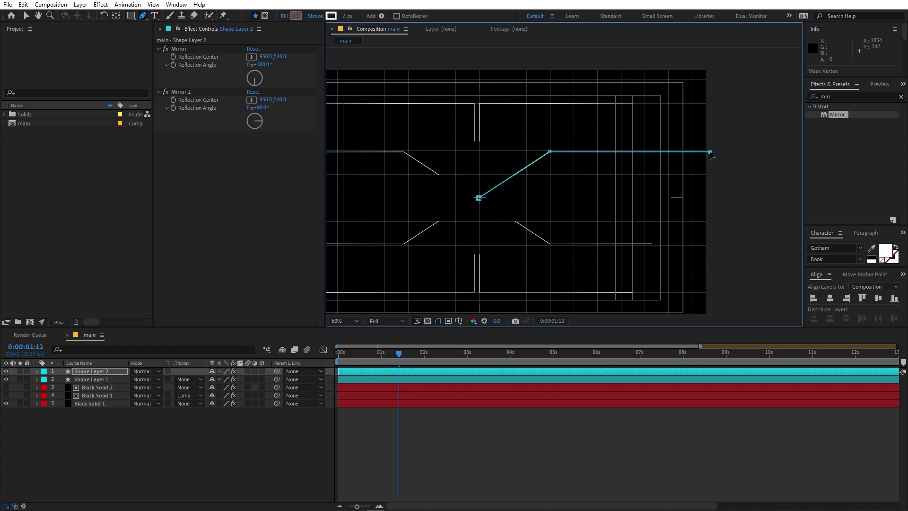
click(615, 218)
key(comma)
key(period)
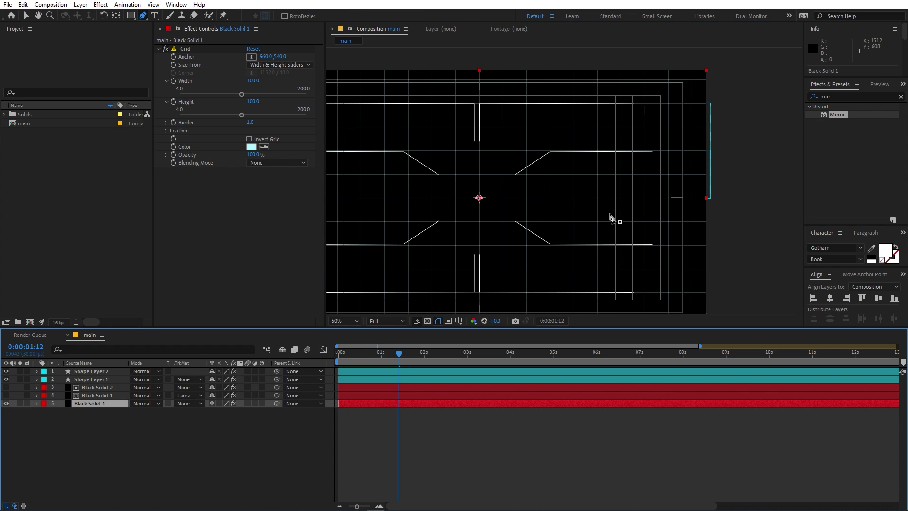
Step: Draw a circle with the Ellipse Tool and align it horizontally and vertically to the composition centre
key(shift+slash)
click(203, 433)
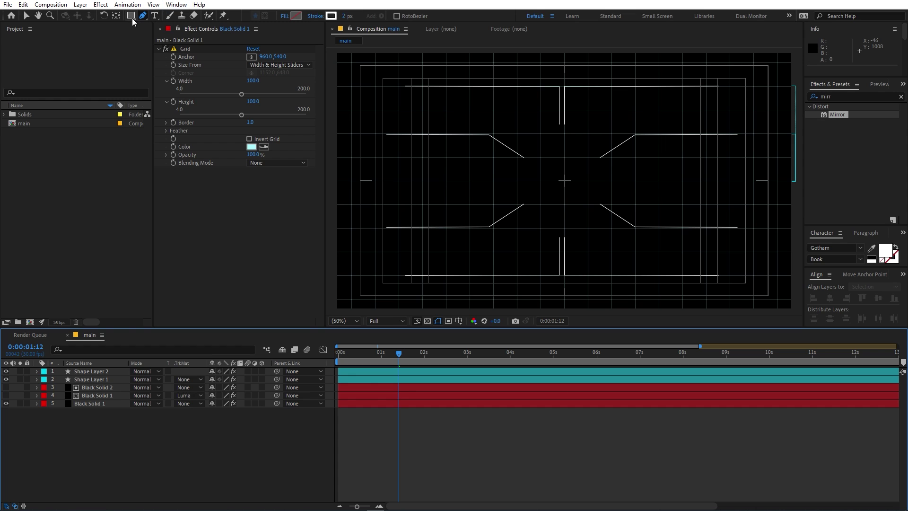
drag(131, 16, 161, 37)
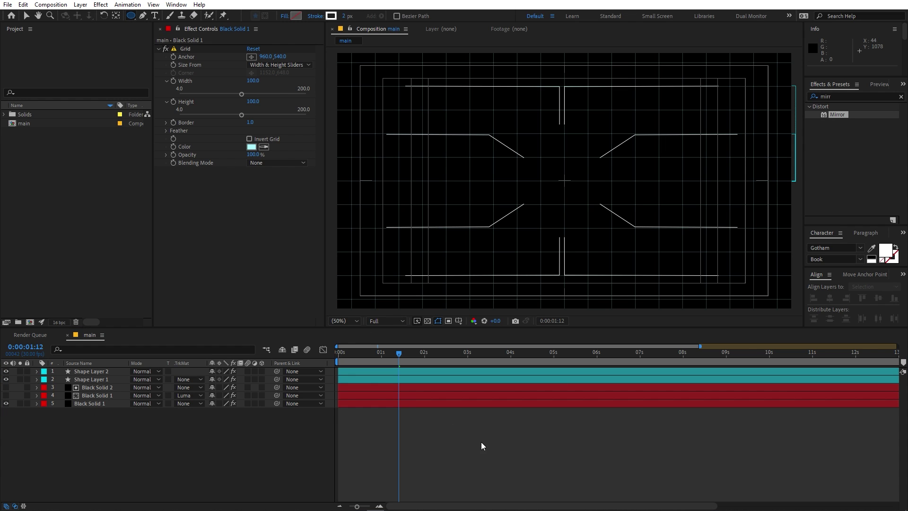
mouse_move(565, 181)
mouse_down()
mouse_move(546, 161)
mouse_move(550, 140)
mouse_move(552, 148)
mouse_up()
click(833, 297)
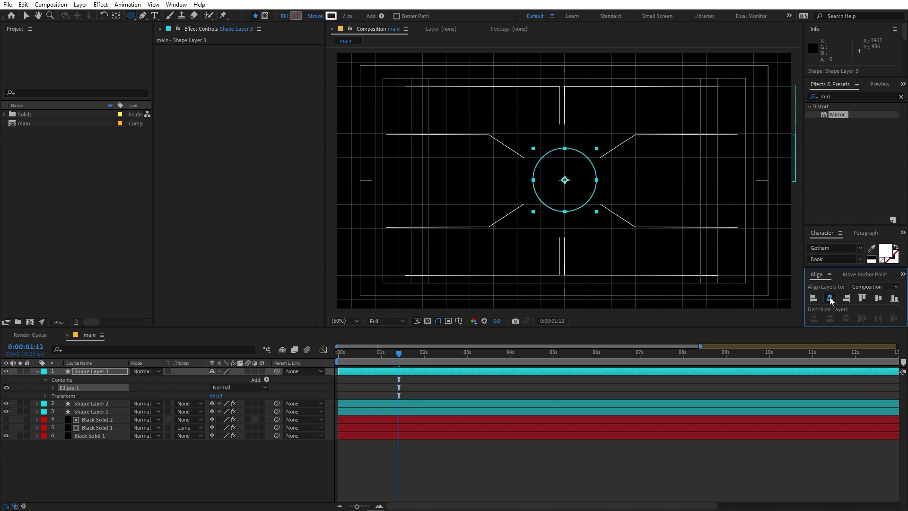
click(880, 298)
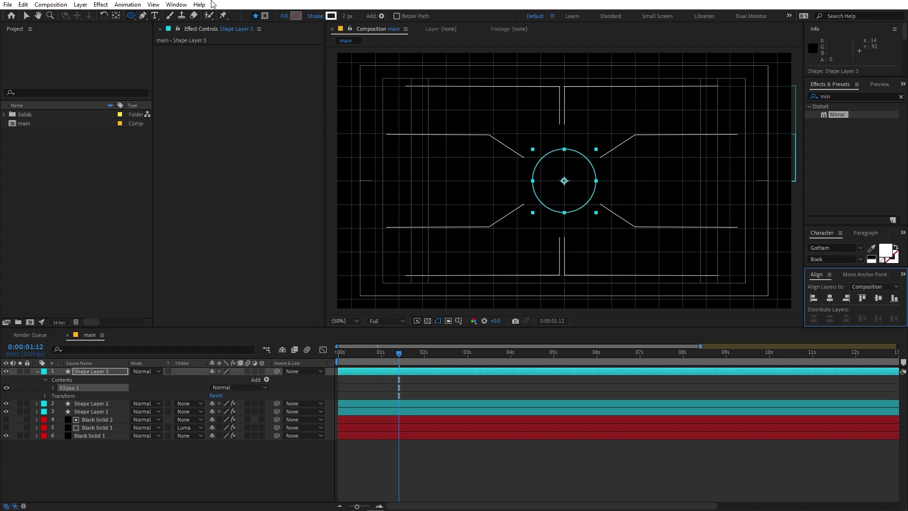
click(176, 4)
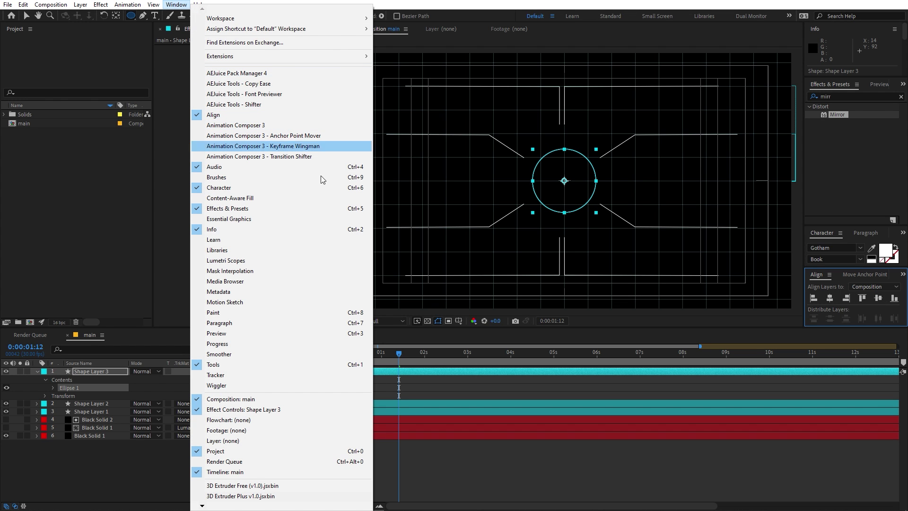
click(447, 470)
click(93, 364)
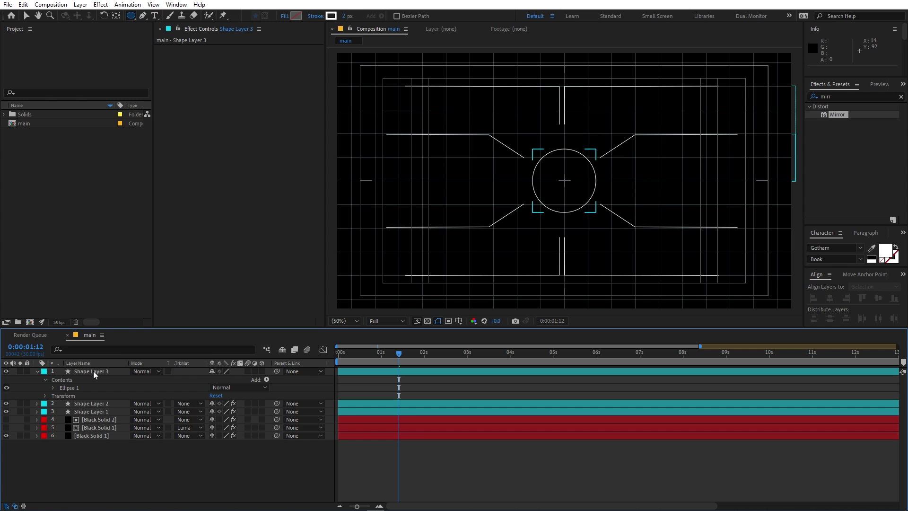
click(93, 371)
Step: Keyframe Shape Layer 3's Scale at 100% and set it to 0% at the first frame
key(s)
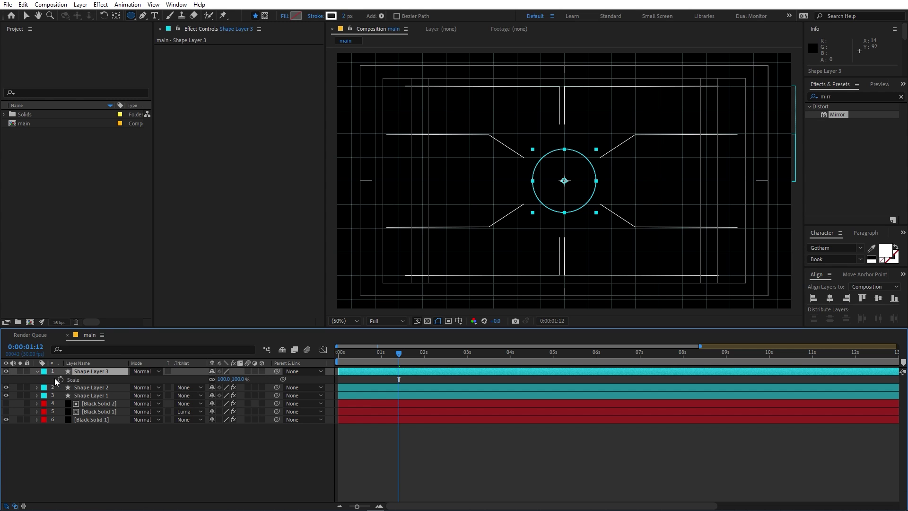
click(61, 379)
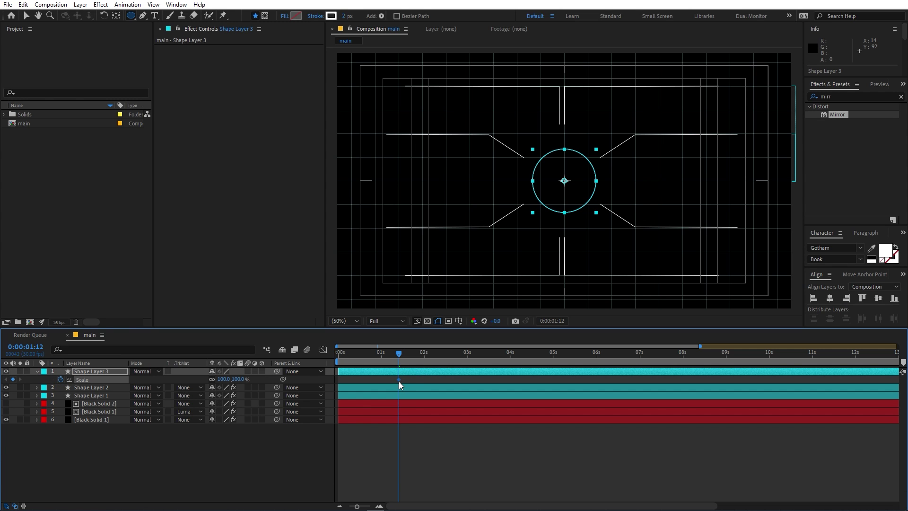
drag(399, 380, 183, 376)
click(222, 379)
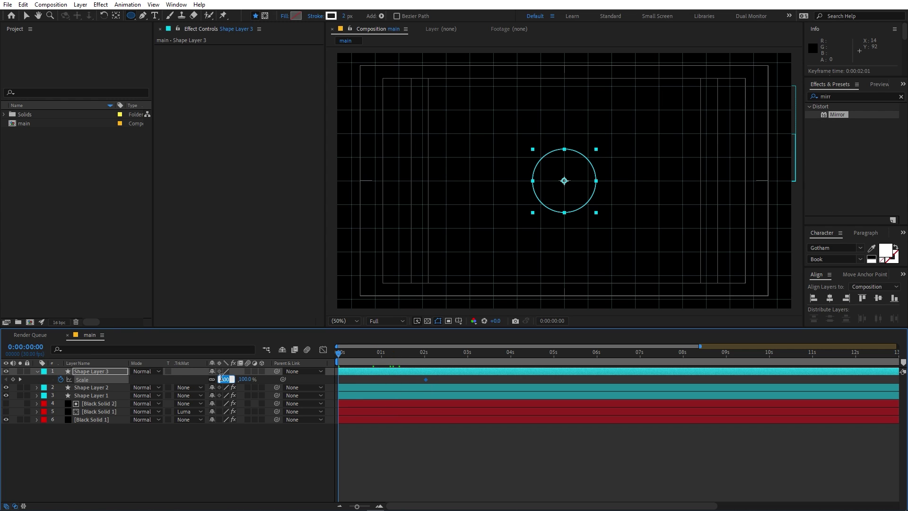
text(0)
key(Return)
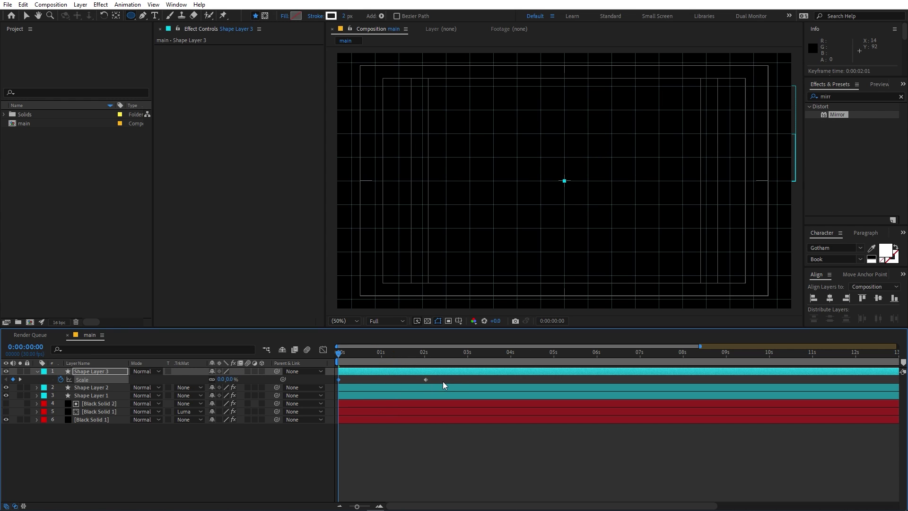
Step: Apply Easy Ease to both Scale keyframes and steepen the speed curve
drag(442, 381, 334, 377)
key(F9)
click(323, 351)
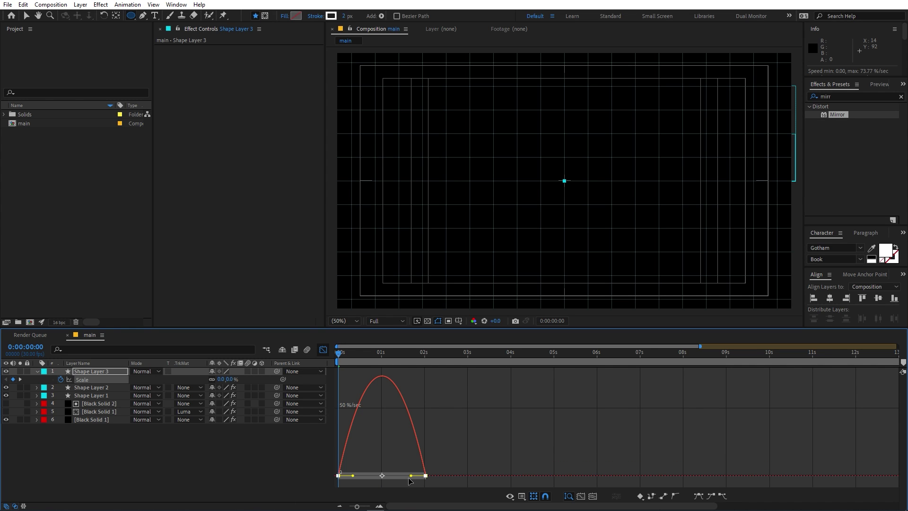
drag(412, 479, 368, 477)
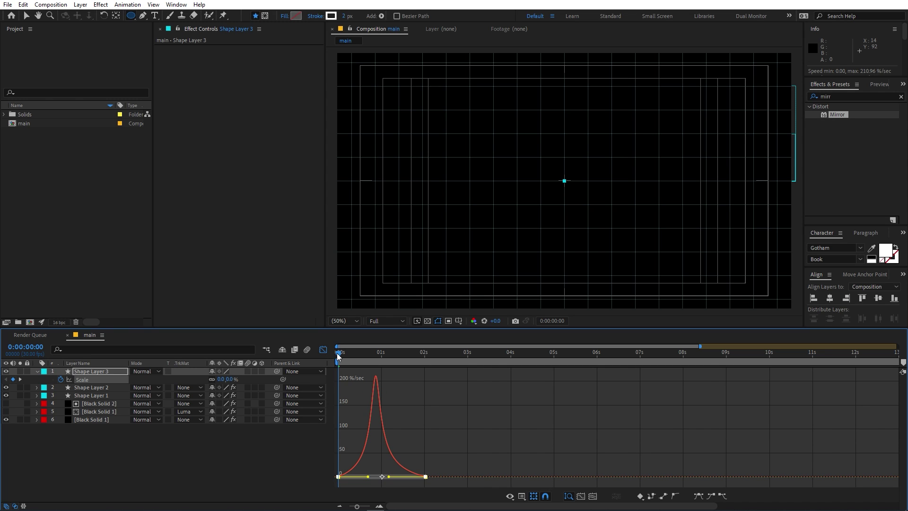
click(323, 349)
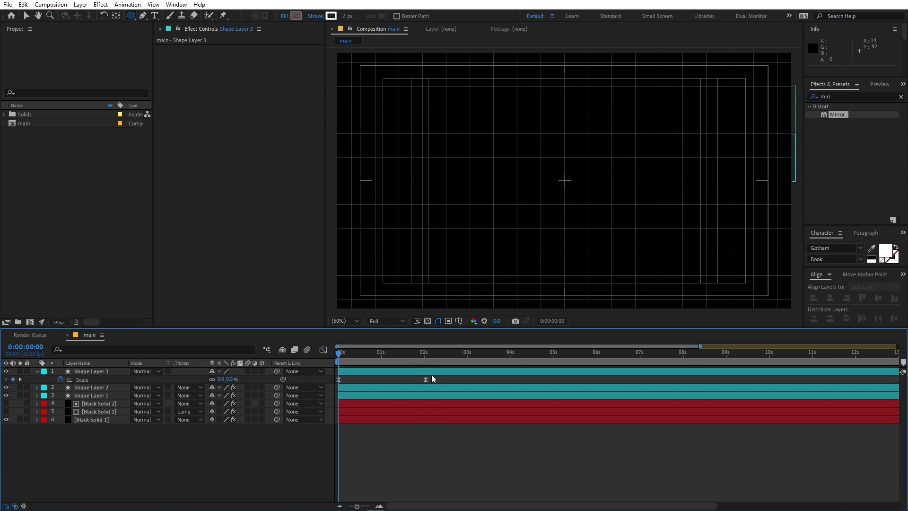
Step: Move the end Scale keyframe to 0:00:02:07
drag(426, 379, 459, 379)
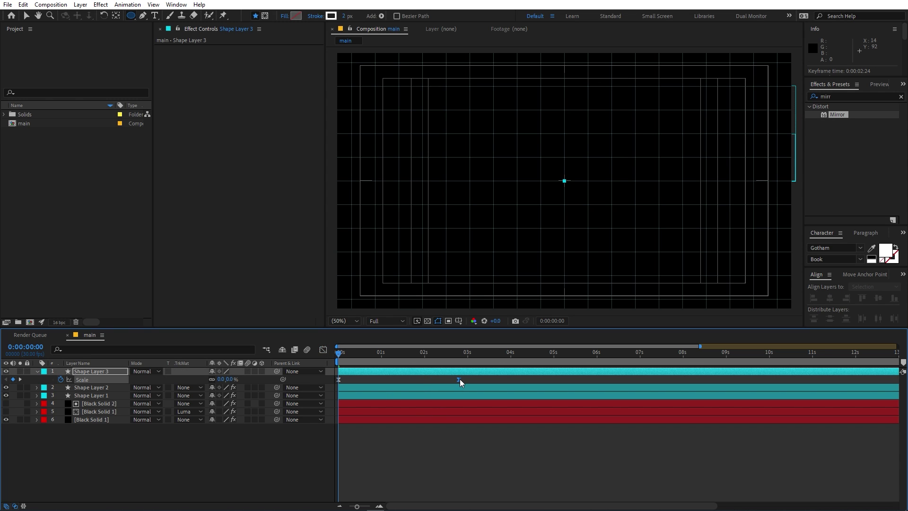
click(247, 466)
drag(353, 350, 430, 364)
key(shift+Page_Up)
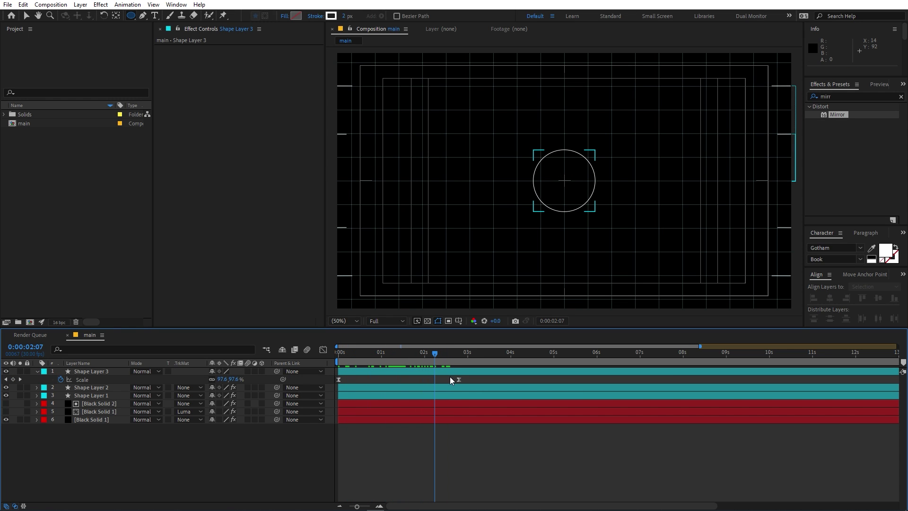
drag(459, 379, 44, 365)
click(110, 350)
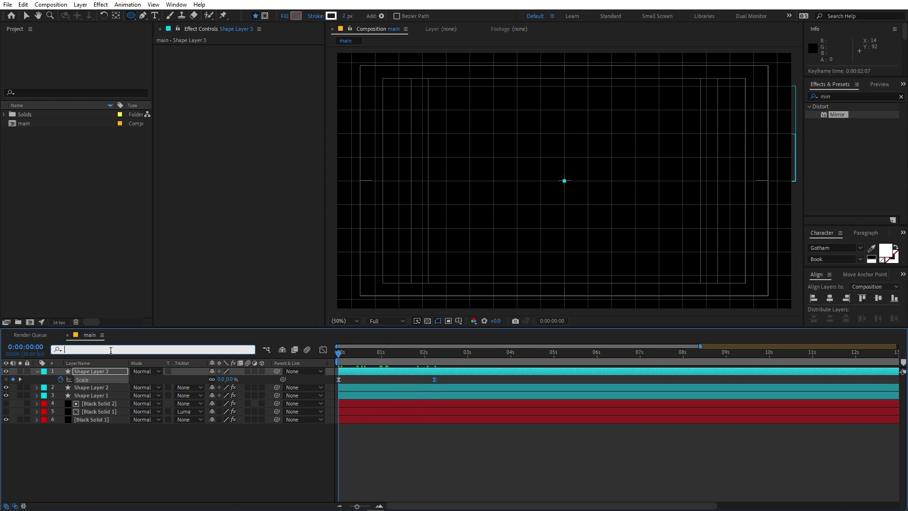
Step: Keyframe the circle's Stroke Width at 15 near the start
text(str)
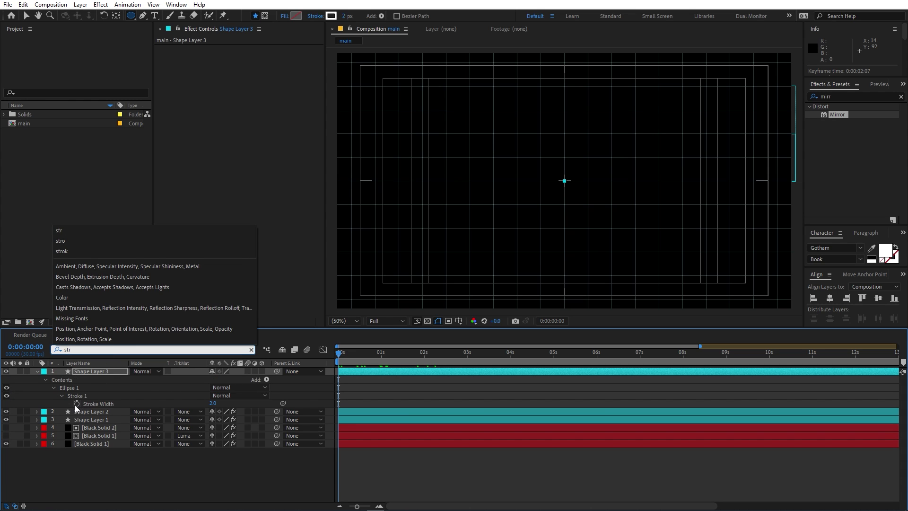
click(76, 404)
drag(340, 401, 420, 404)
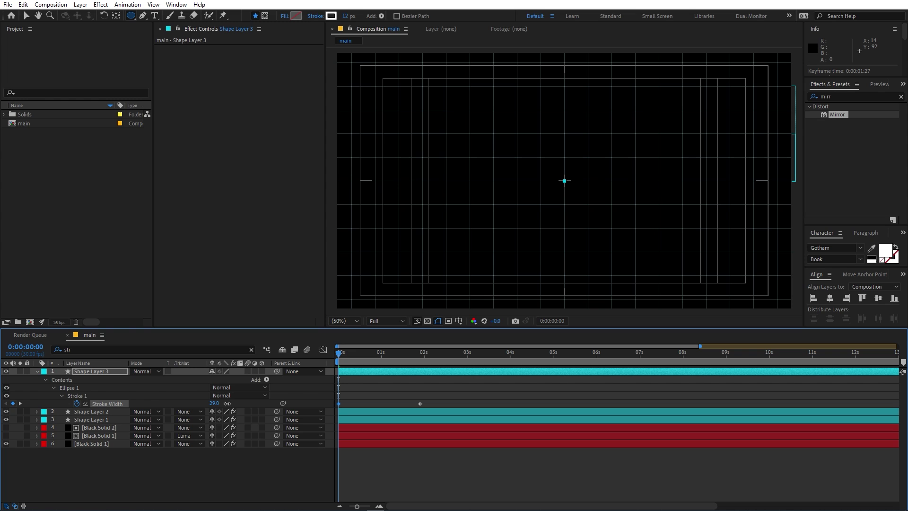
click(215, 403)
text(15)
key(Return)
Step: Set the Stroke Width to 0 at the 2:07 keyframe and preview from the start
key(u)
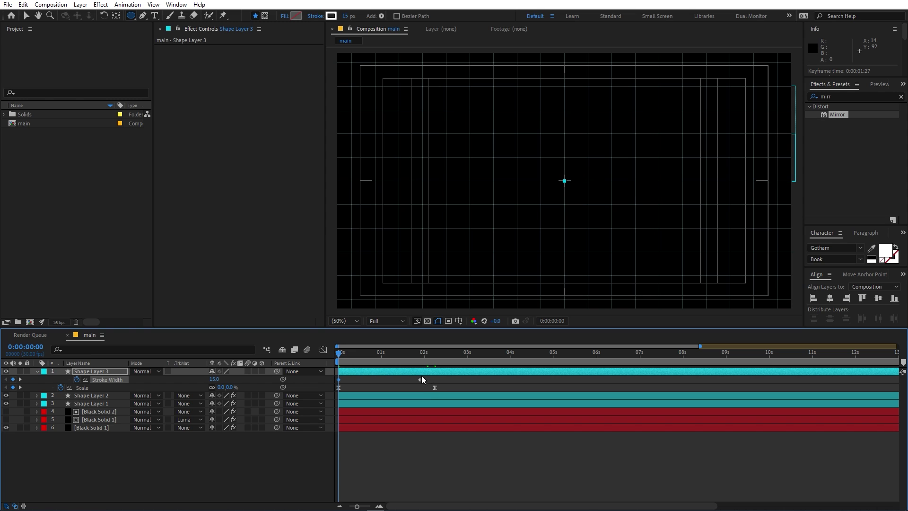
key(k)
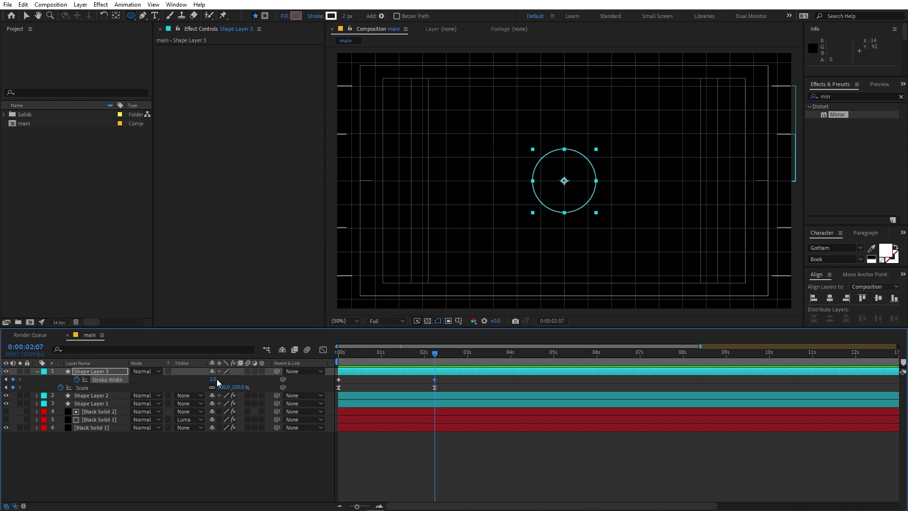
drag(217, 379, 116, 379)
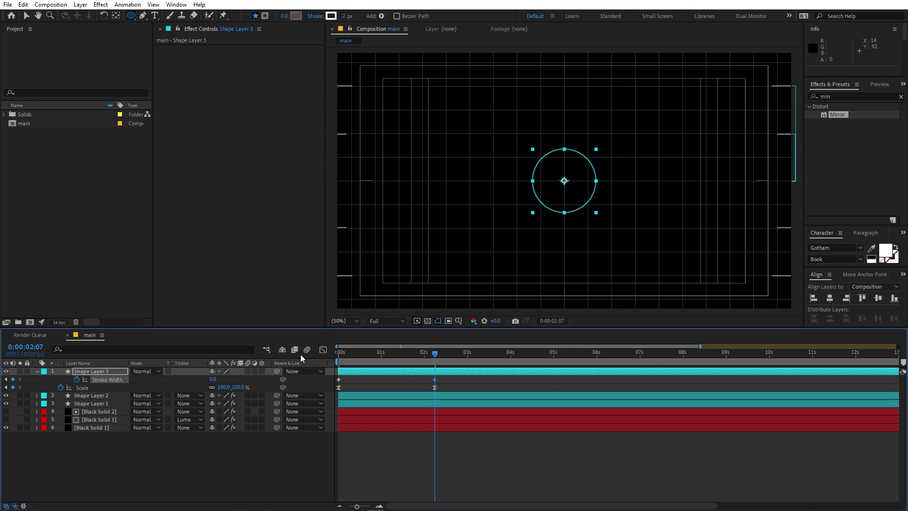
key(Home)
key(space)
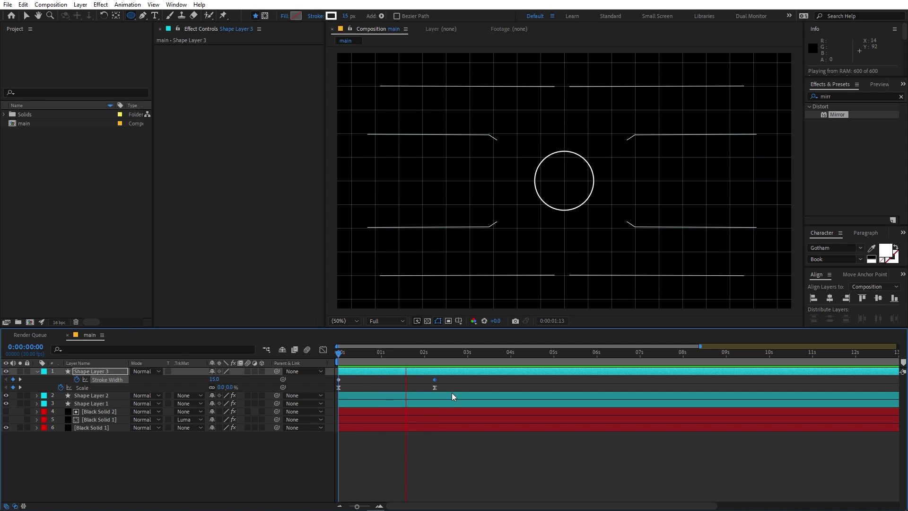
click(460, 371)
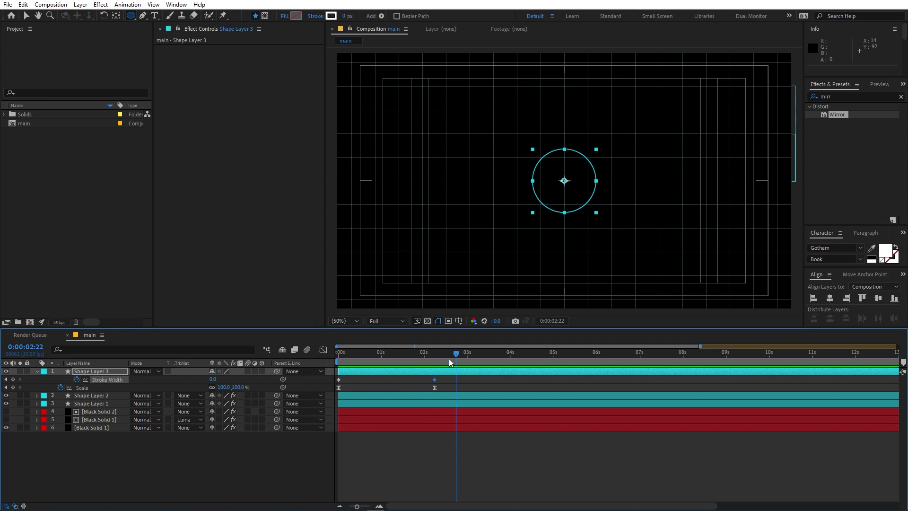
Step: Nudge the circle slightly left while inspecting its outline up close
drag(449, 358, 418, 353)
key(period)
key(period)
key(period)
key(v)
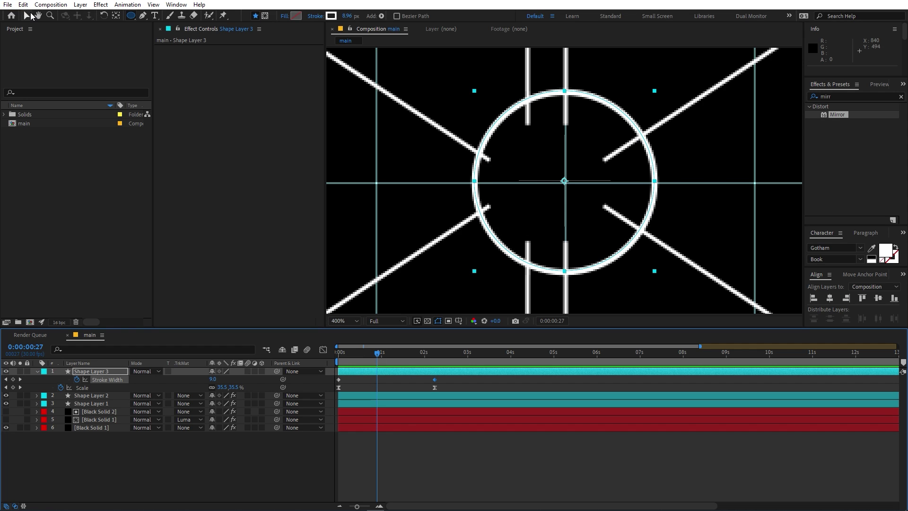
drag(562, 186, 547, 178)
key(comma)
key(comma)
key(comma)
drag(434, 354, 401, 359)
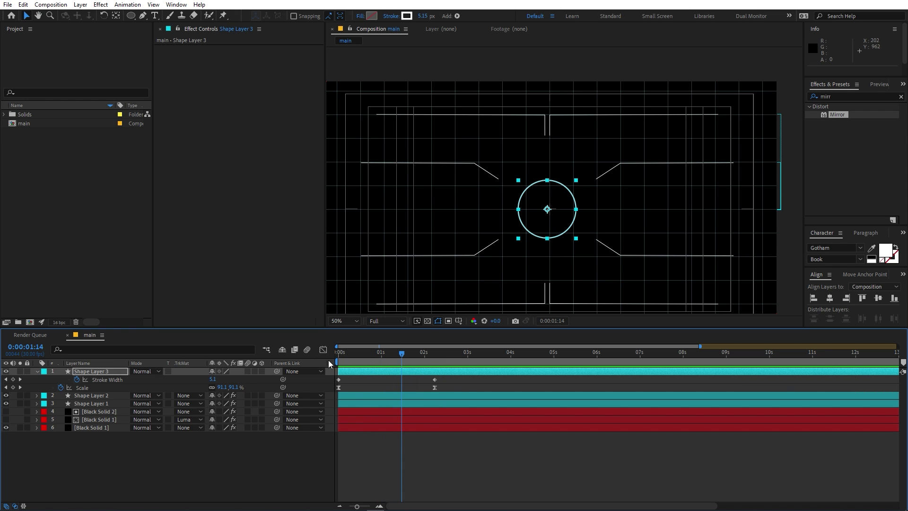
key(Home)
Step: Keyframe Shape Layer 3's Opacity at 100% and set it to 0% at frame 02
click(115, 371)
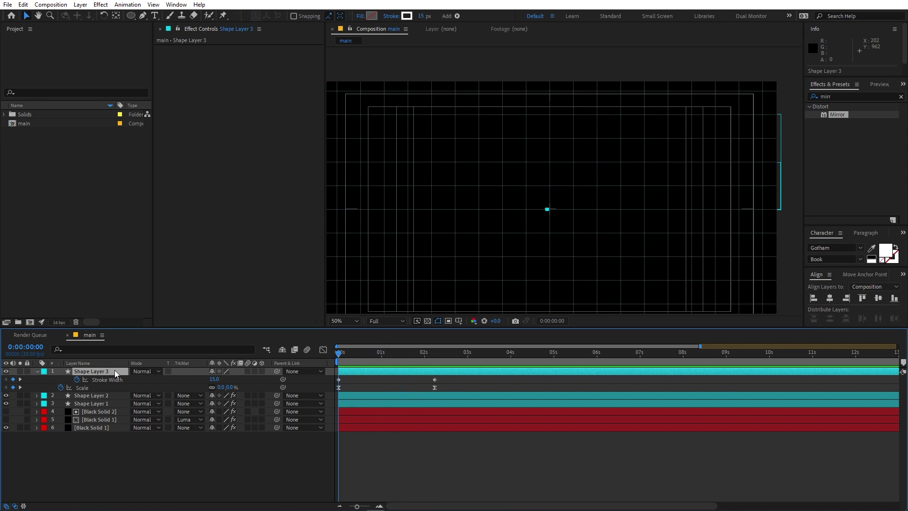
key(t)
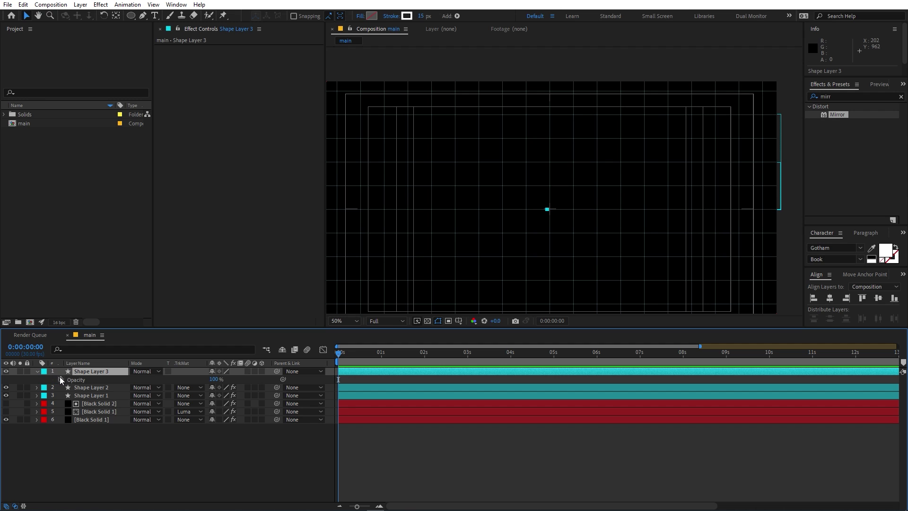
click(85, 379)
drag(358, 507, 399, 506)
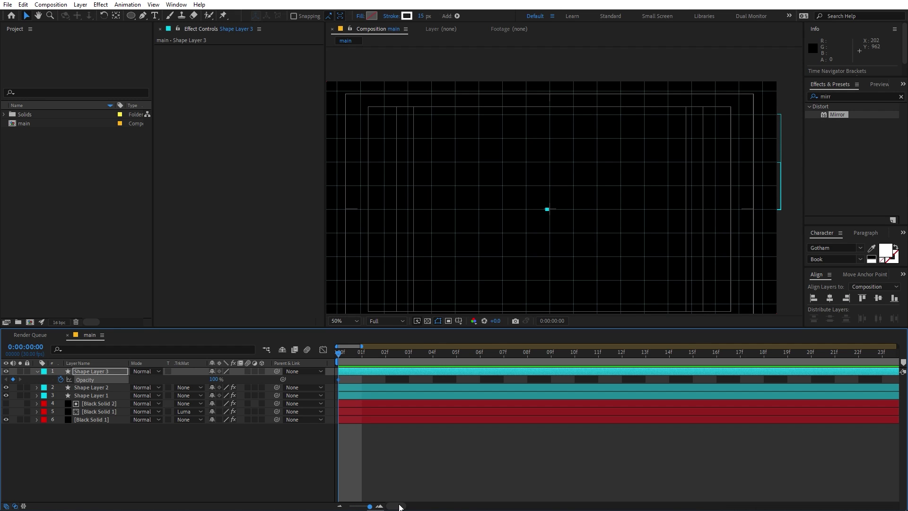
drag(213, 380, 320, 376)
click(362, 353)
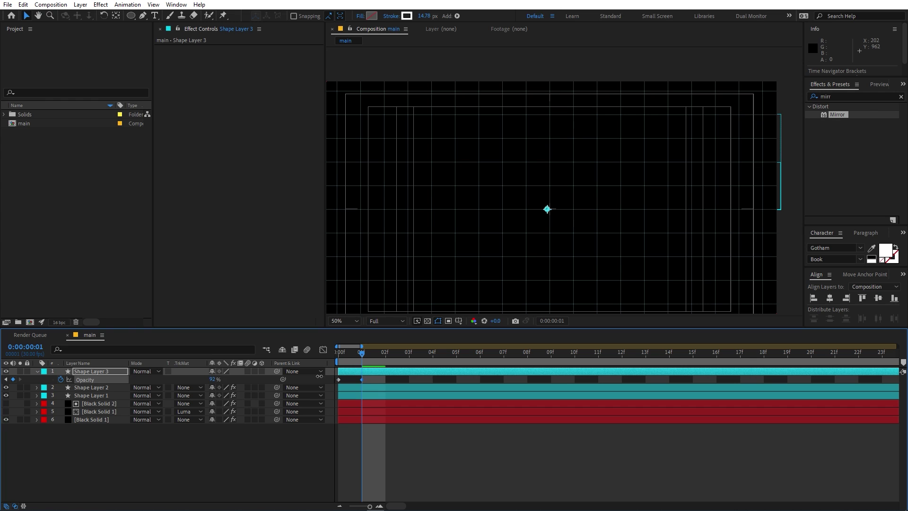
click(381, 354)
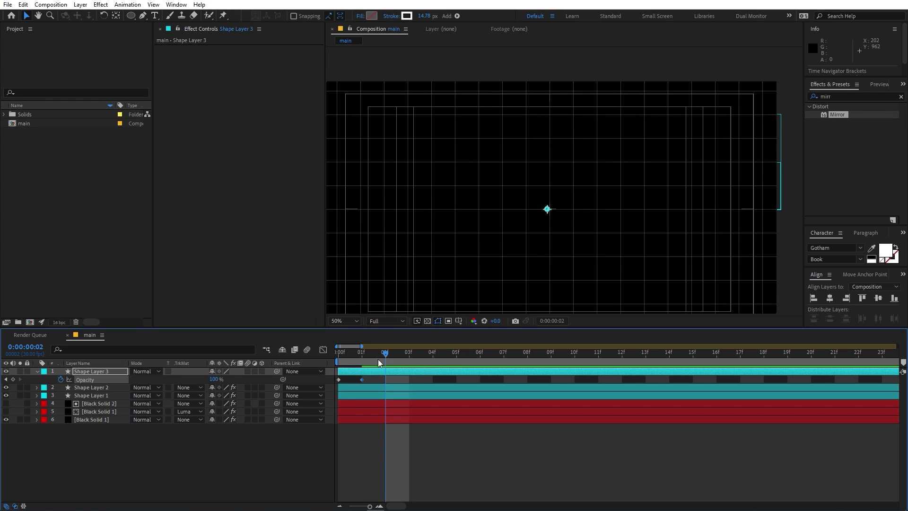
drag(211, 380, 75, 386)
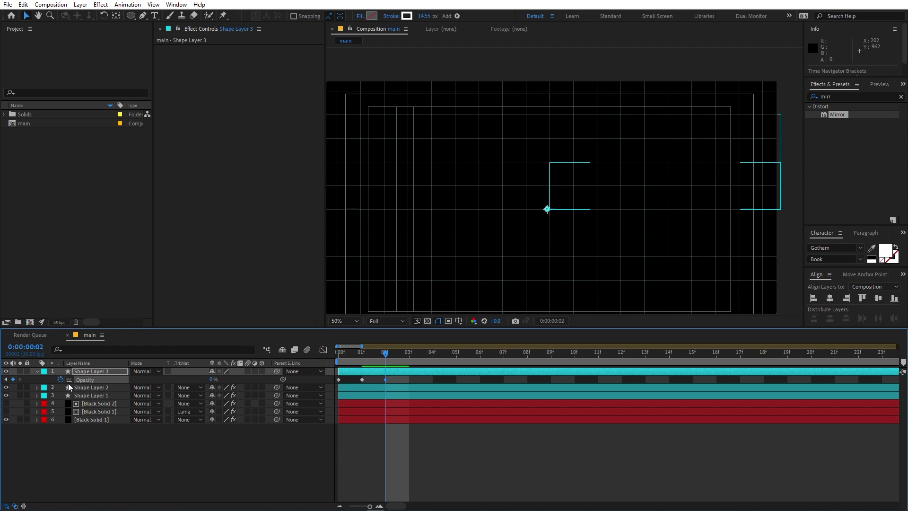
Step: Add a loopOut() expression to Opacity and preview the looping blink
alt+click(61, 379)
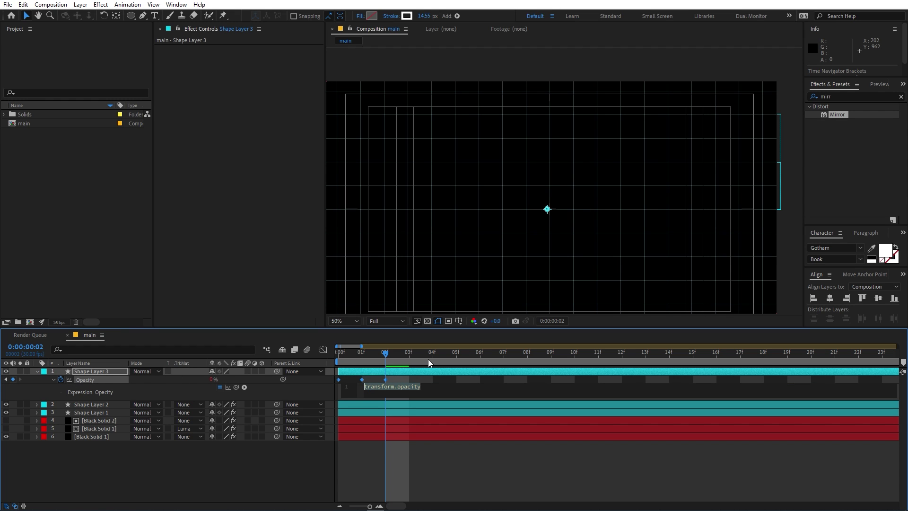
text(loop)
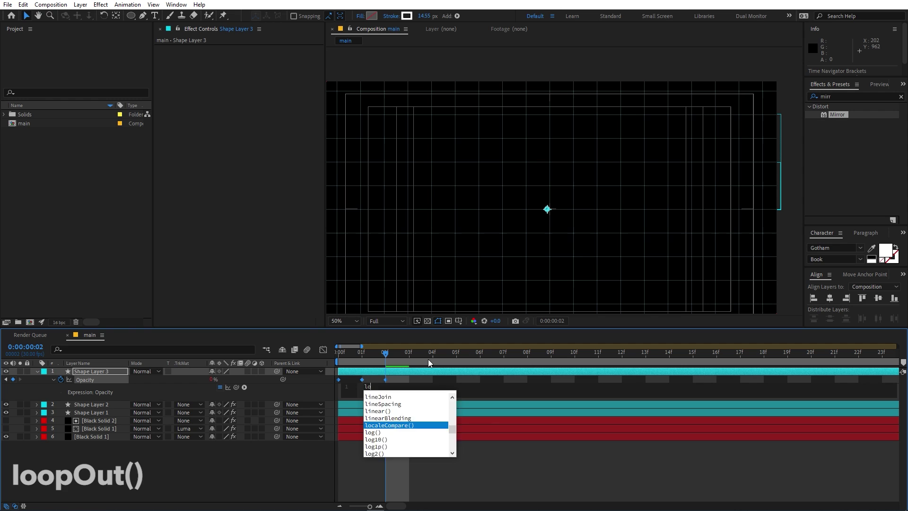
key(Down)
key(Down)
key(Return)
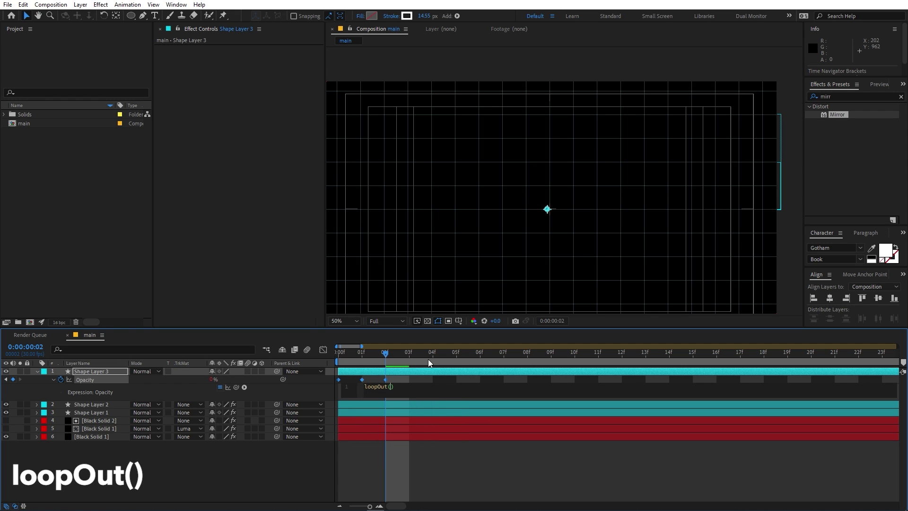
click(514, 455)
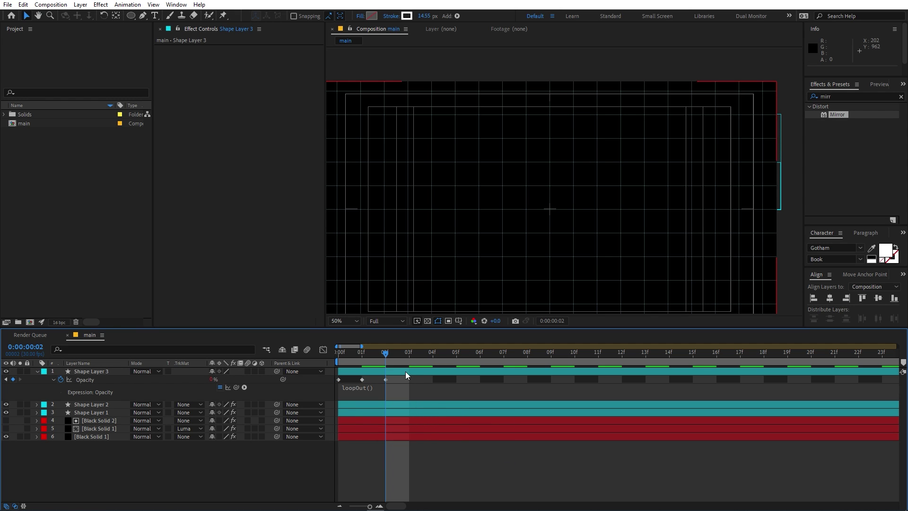
key(space)
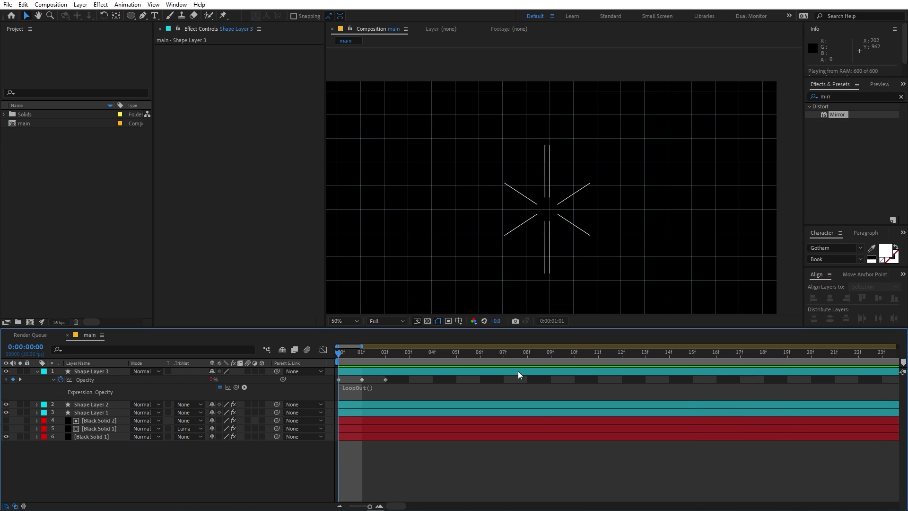
key(space)
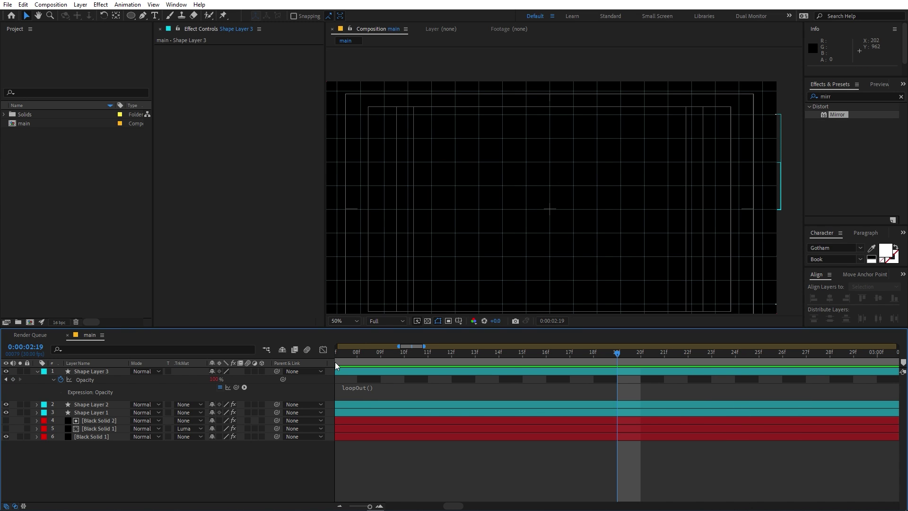
Step: Zoom the timeline back out to the full 20-second composition and reselect Shape Layer 3
drag(358, 507, 349, 506)
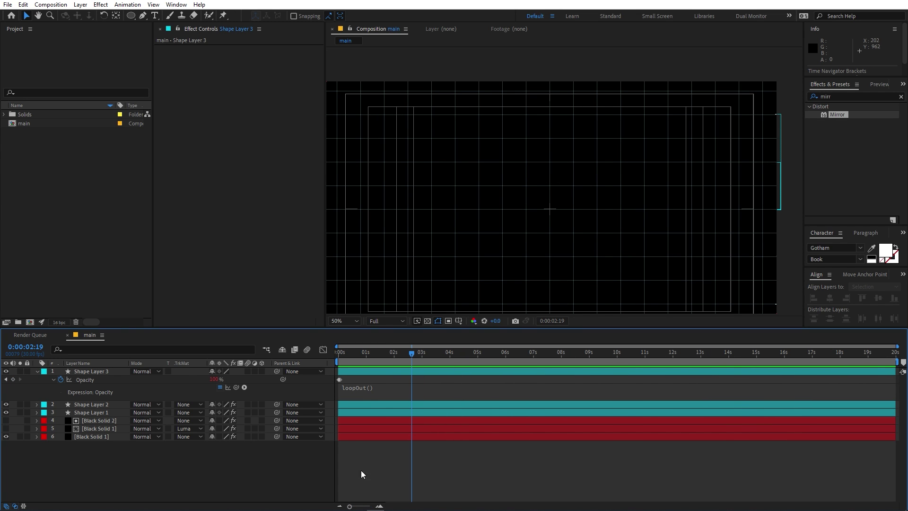
drag(396, 354, 374, 357)
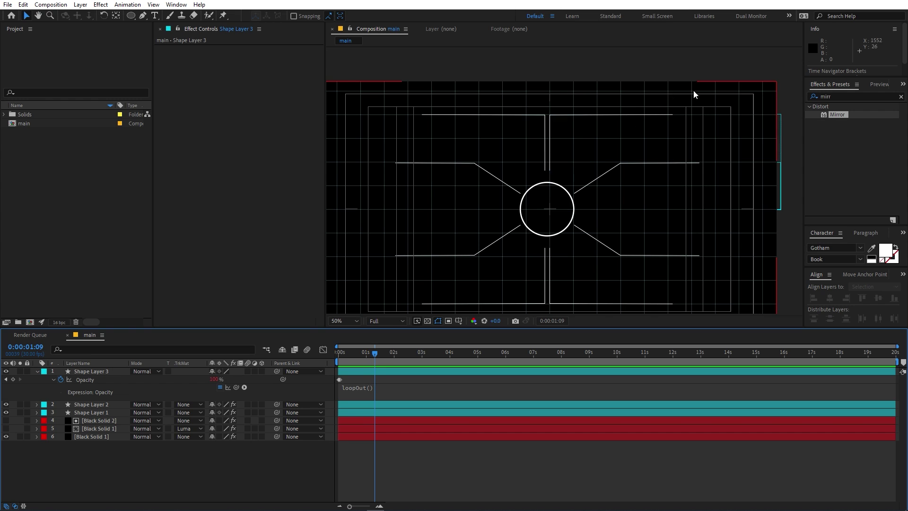
click(94, 370)
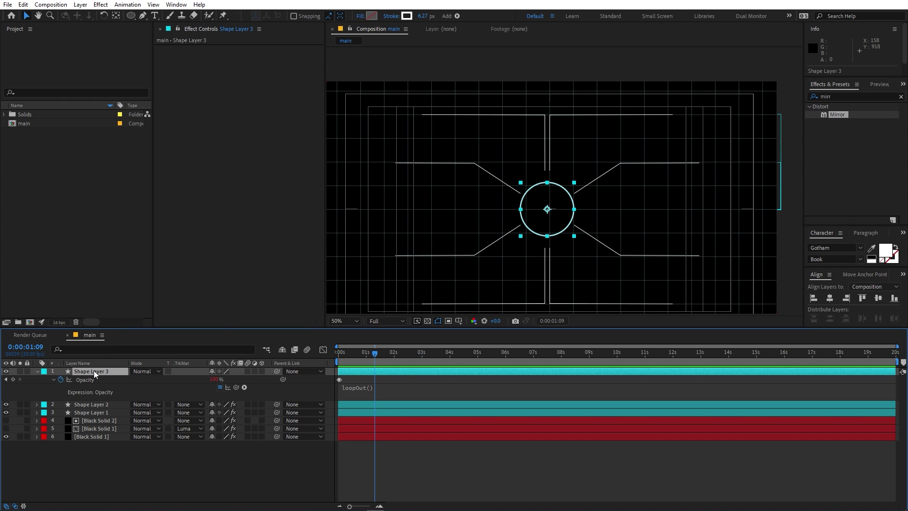
Step: Duplicate Shape Layer 3 and scale the copy's end keyframe up to about 137.8%
key(ctrl+d)
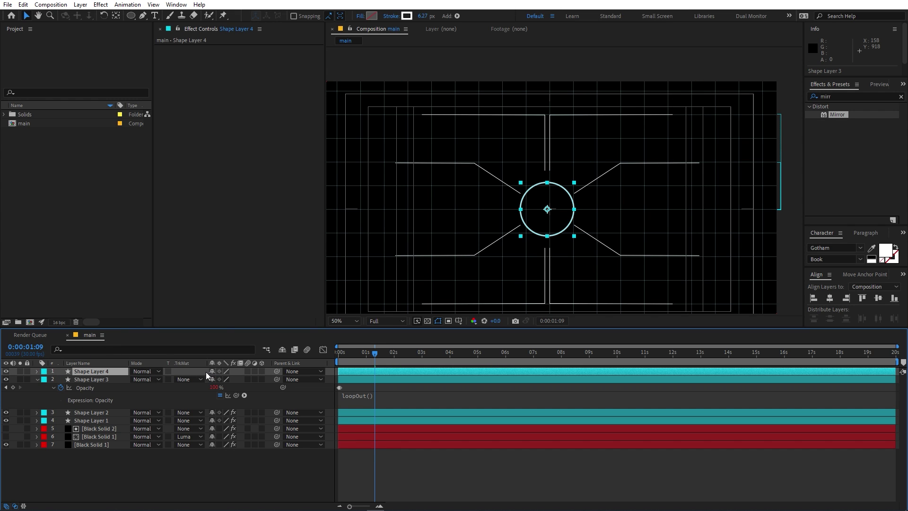
key(u)
drag(388, 354, 315, 388)
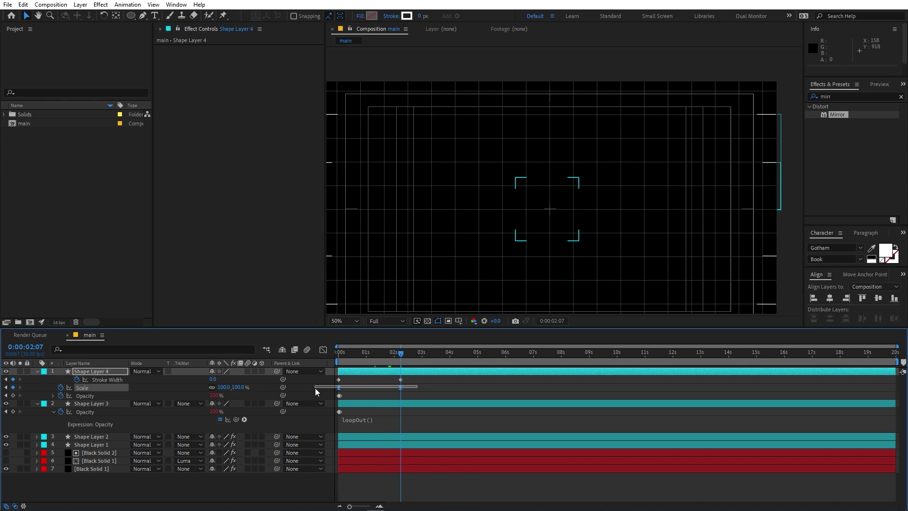
drag(224, 391, 382, 362)
click(433, 387)
Step: Preview the animation, then expand Shape Layer 4 down to Ellipse 1's Stroke 1 settings
key(space)
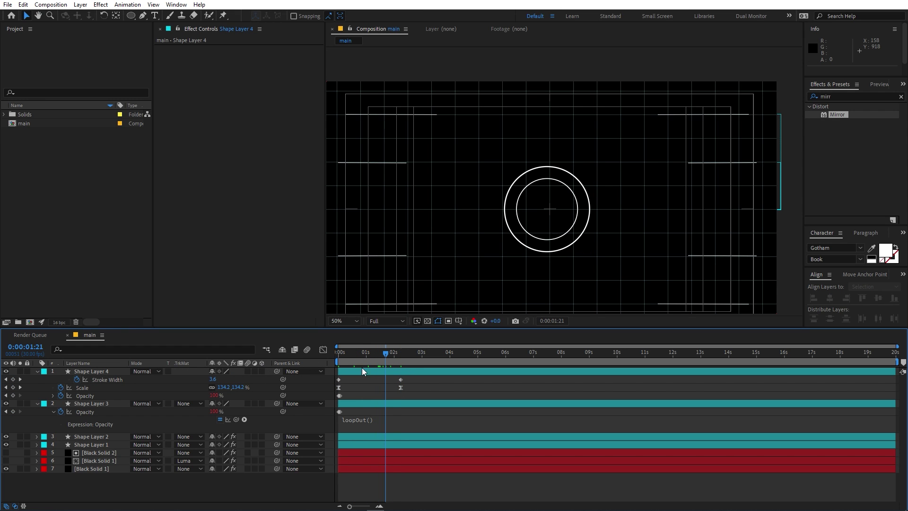
click(34, 371)
click(37, 371)
click(38, 371)
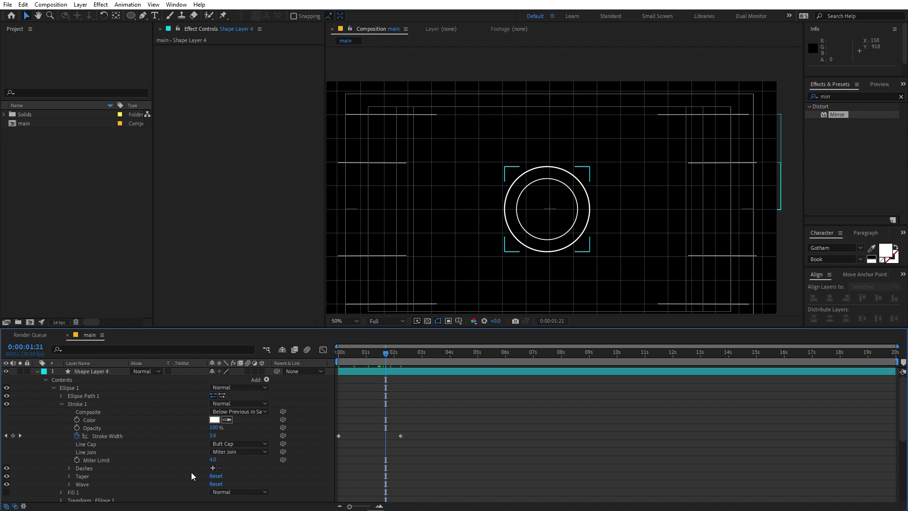
Step: Add Dashes to Shape Layer 4's Stroke 1 and set Dash to 360/6 (60)
click(214, 469)
scroll(237, 475, down, 1)
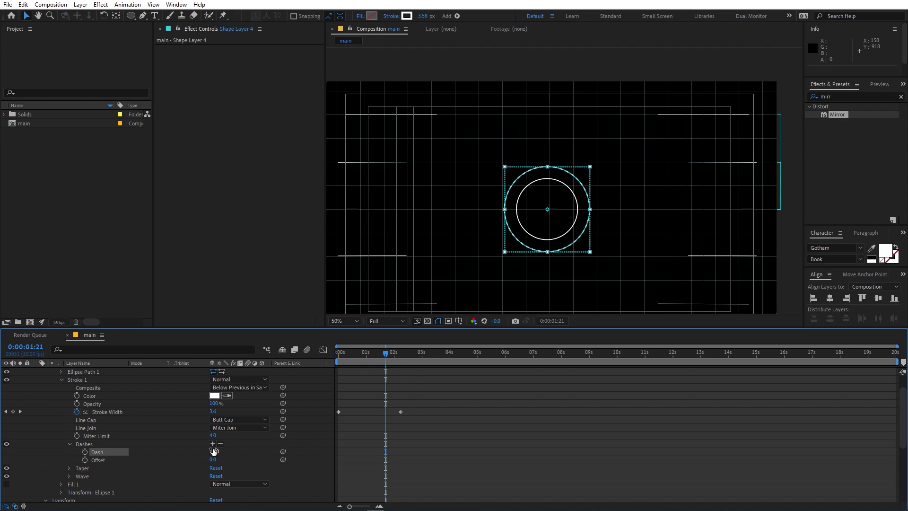
drag(212, 452, 227, 452)
scroll(664, 184, up, 4)
scroll(656, 195, down, 1)
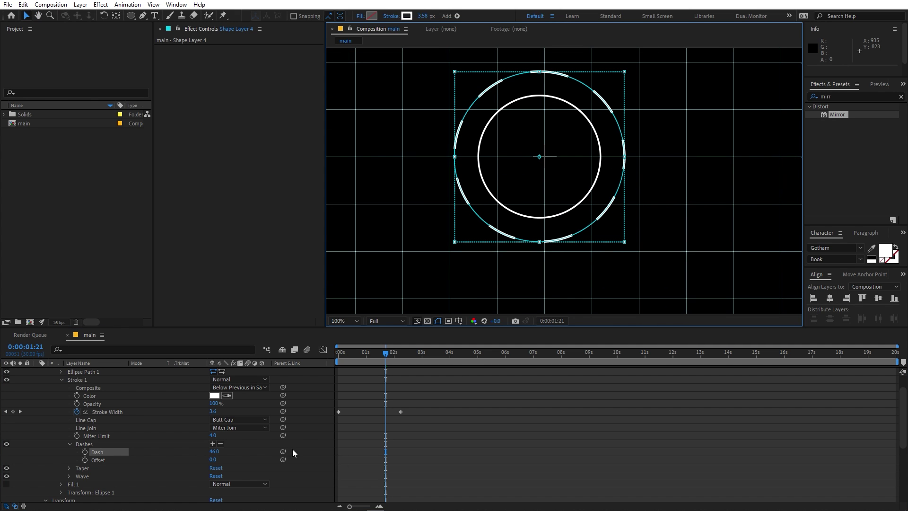
click(213, 451)
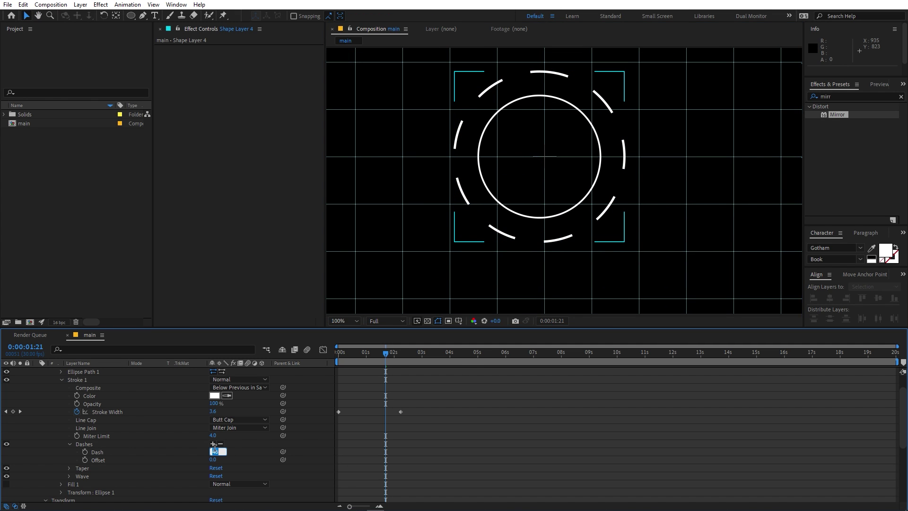
text(360/)
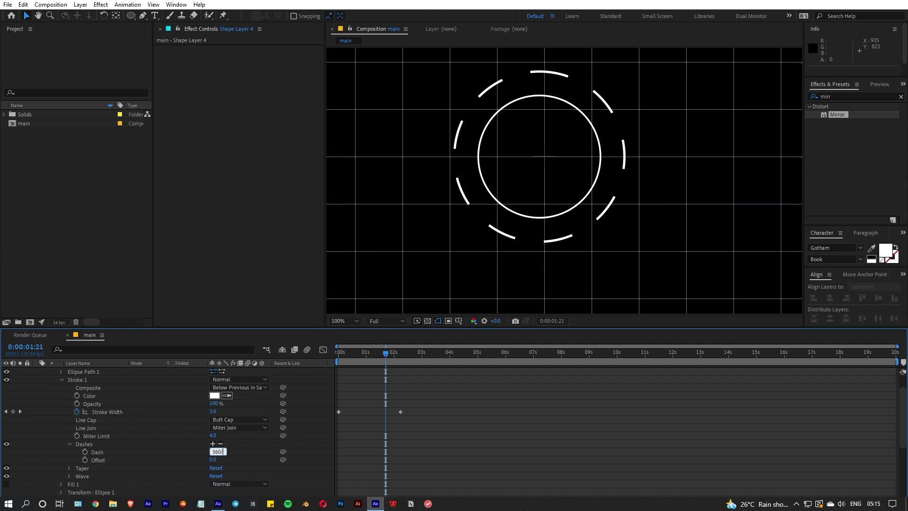
text(6)
key(Return)
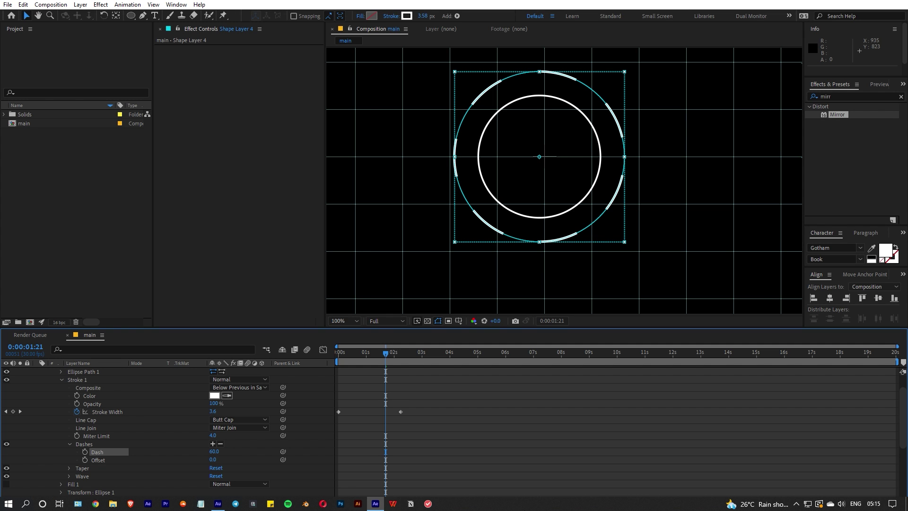
click(833, 493)
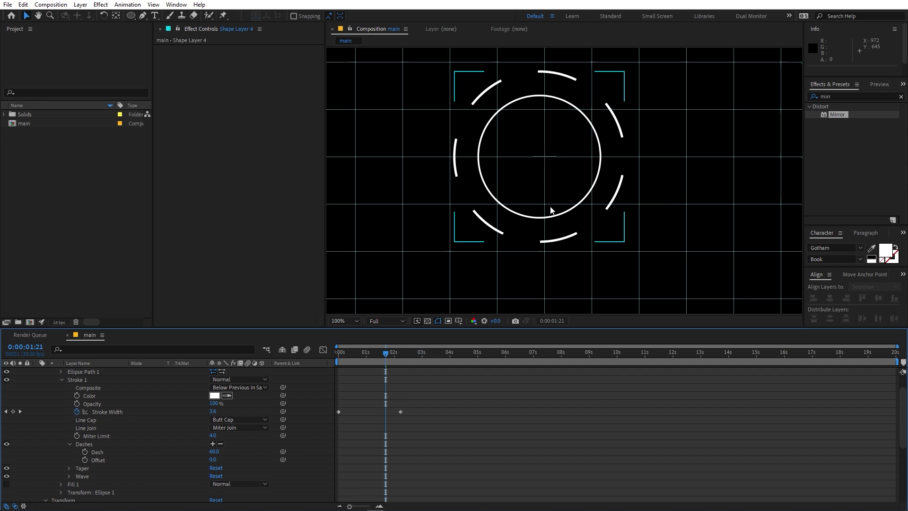
scroll(51, 452, up, 1)
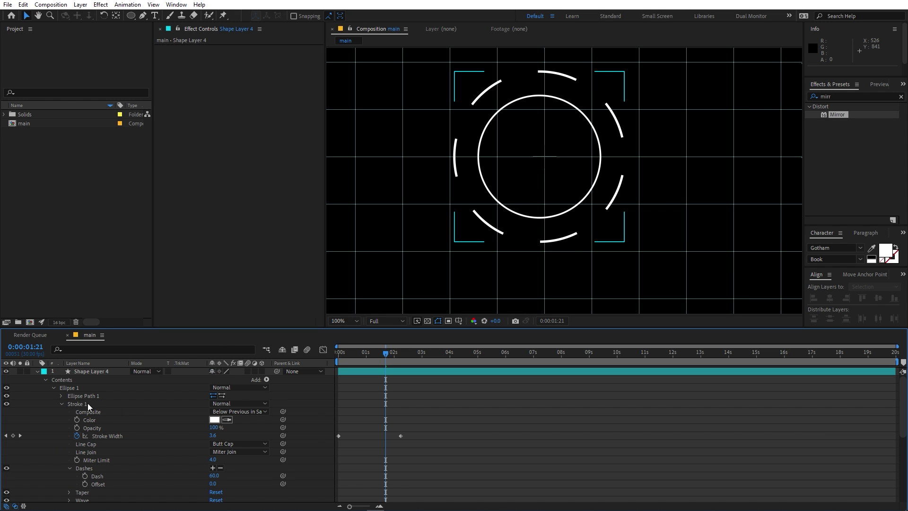
click(98, 373)
Step: Set Shape Layer 4's starting Stroke Width to 2 and check the stroke animation
key(Home)
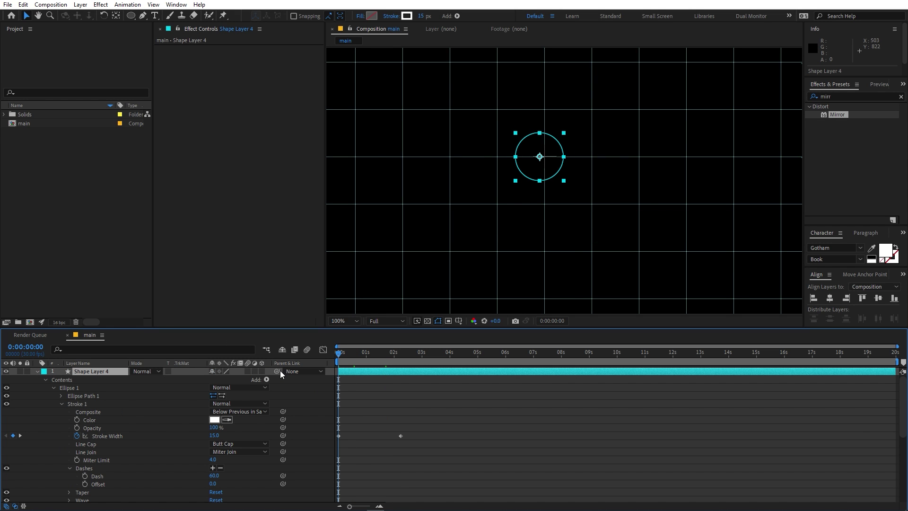
click(215, 435)
text(2)
key(Return)
click(366, 353)
scroll(605, 217, down, 1)
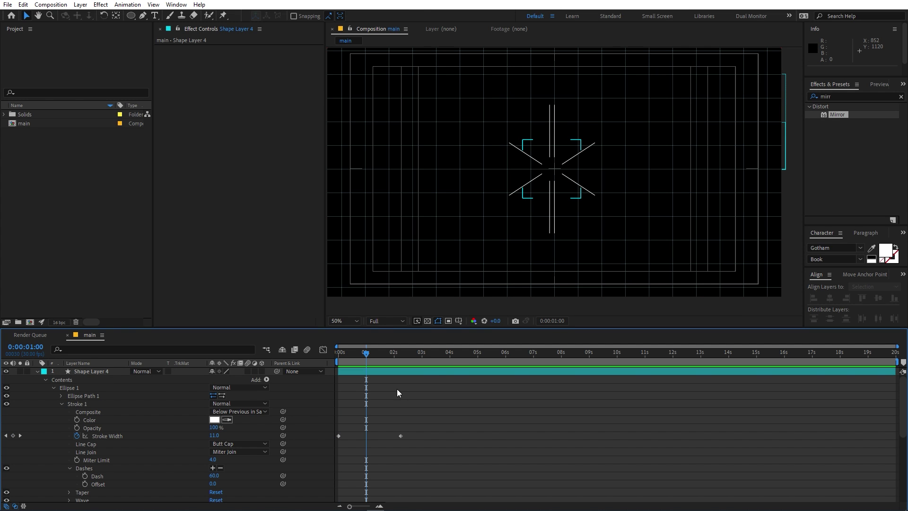
mouse_move(376, 360)
mouse_down()
mouse_move(385, 359)
mouse_move(376, 360)
mouse_up()
Step: Collapse Shape Layer 4 and duplicate Shape Layer 2 into Shape Layer 5
click(37, 371)
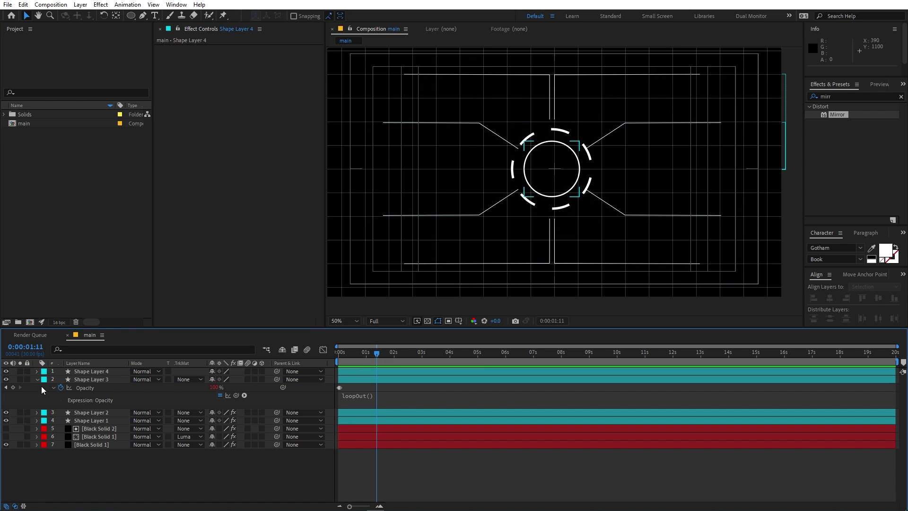
click(77, 382)
click(81, 411)
key(ctrl+d)
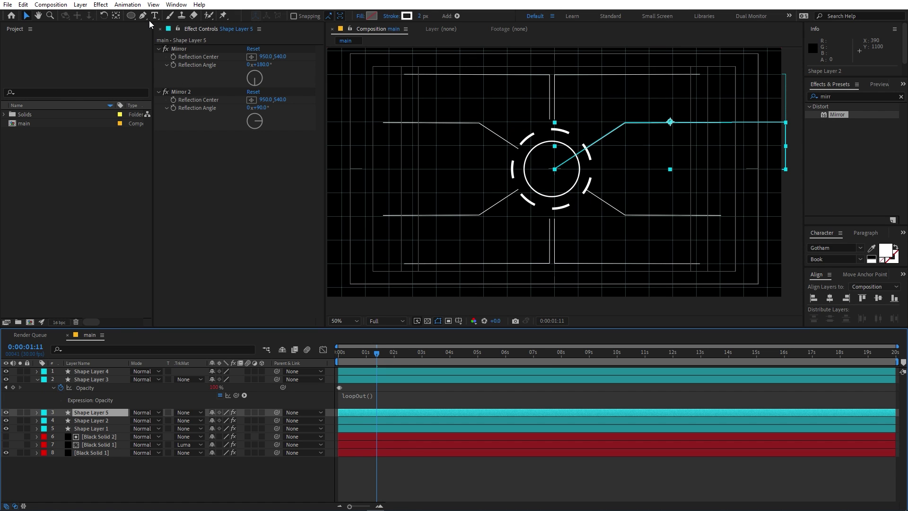
Step: Lower the bend point of Shape Layer 5's line path and scrub to check it
click(143, 15)
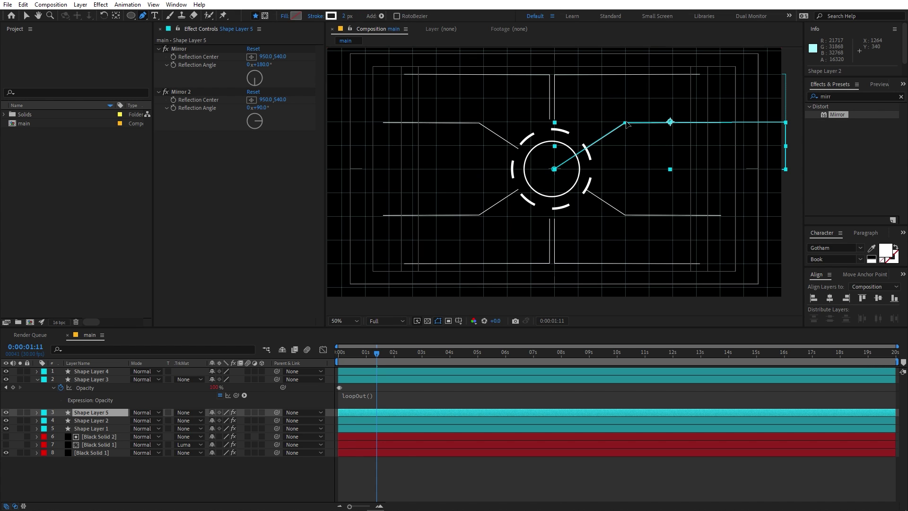
drag(627, 123, 628, 166)
drag(377, 356, 395, 363)
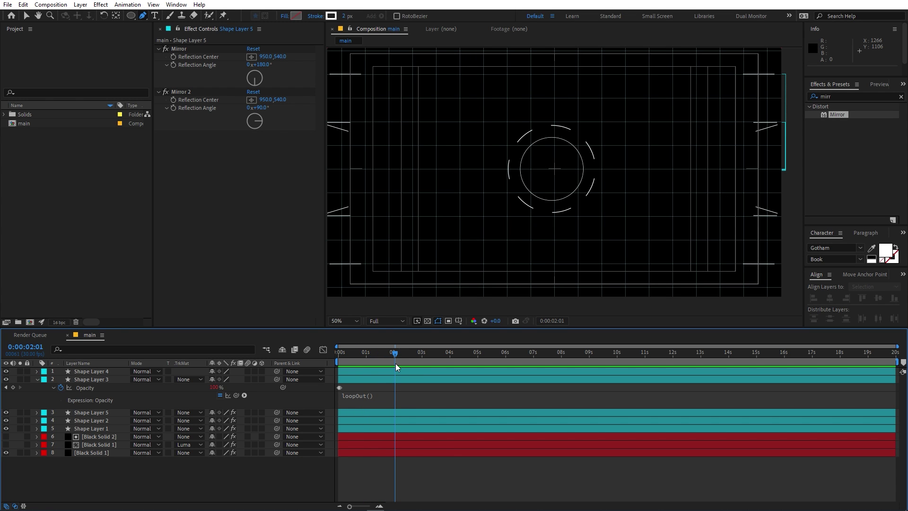
Step: Delete the duplicate grid layer, turn Black Solid 1 visible, and select Shape Layer 1
click(87, 453)
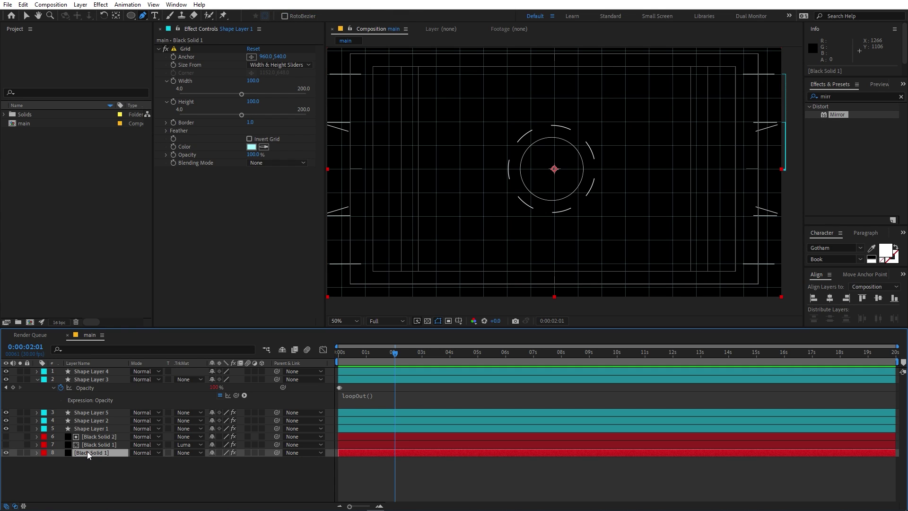
key(Delete)
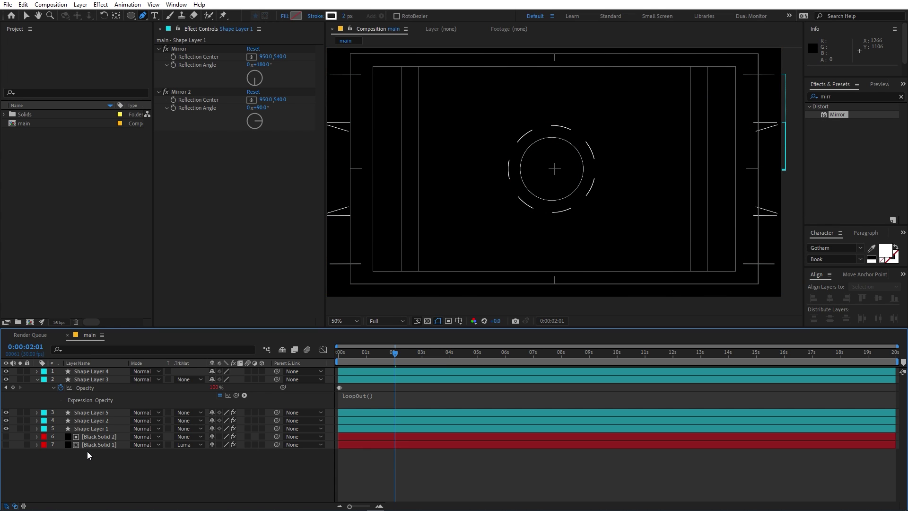
click(6, 445)
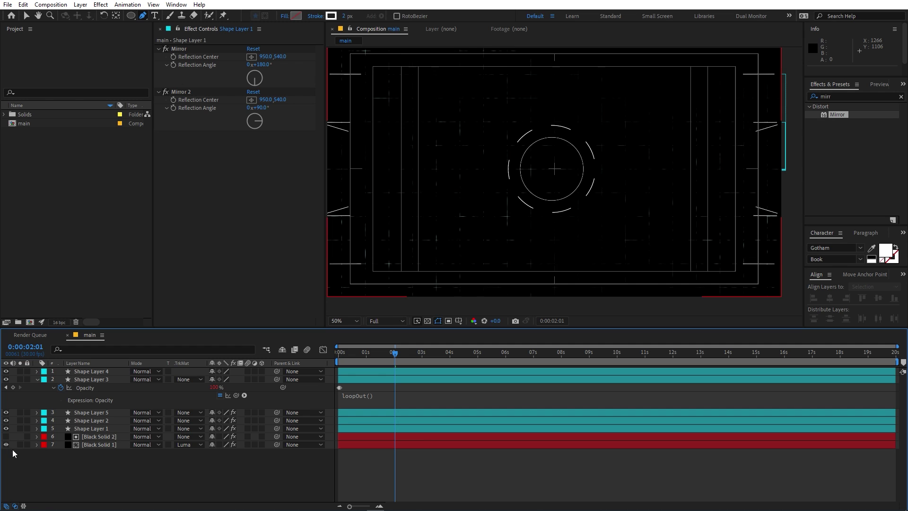
click(85, 429)
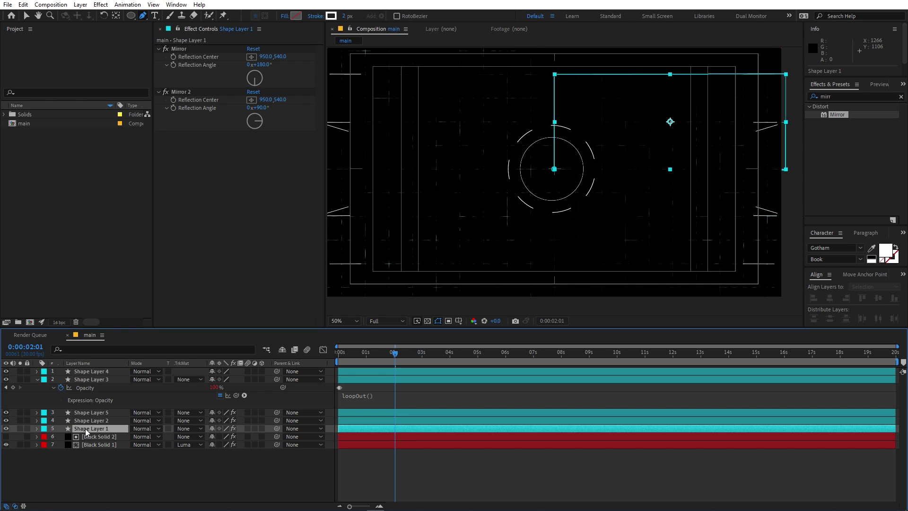
Step: Pre-compose the five selected shape layers into a composition named 'Elements'
shift+click(96, 373)
right_click(95, 374)
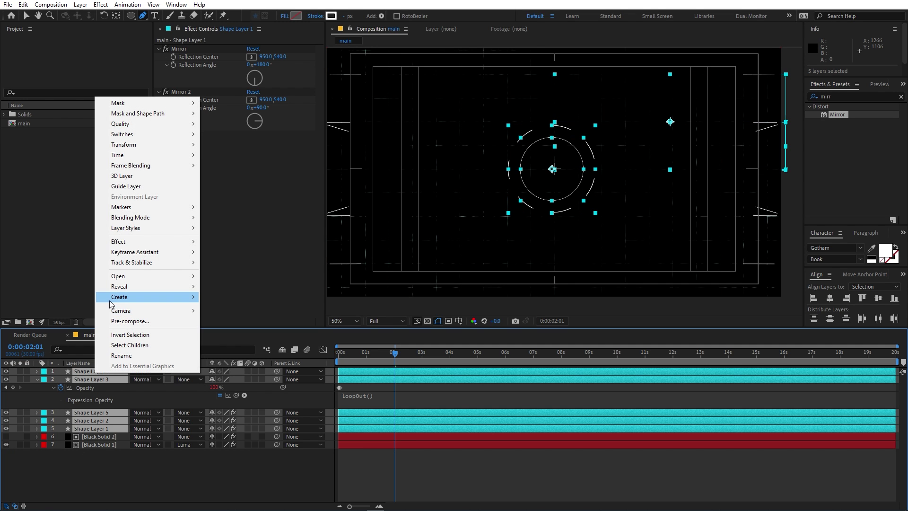
click(137, 322)
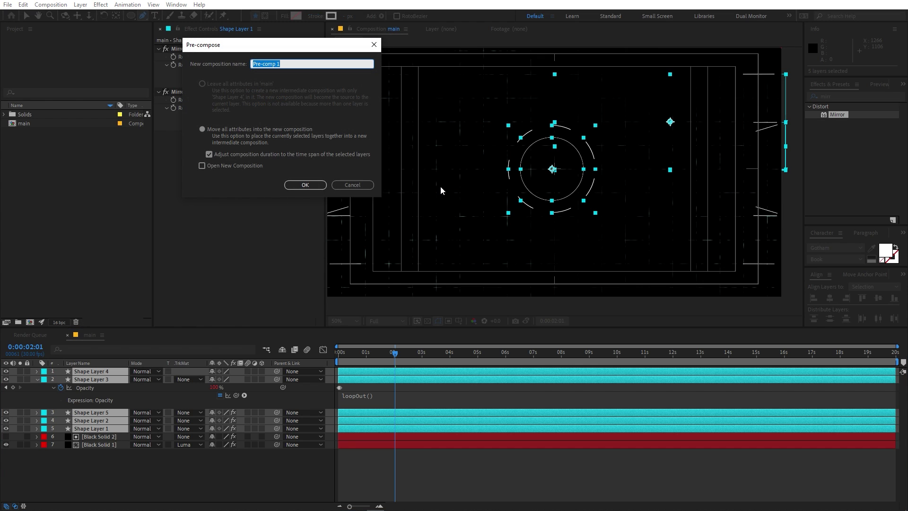
text(Elements)
key(Return)
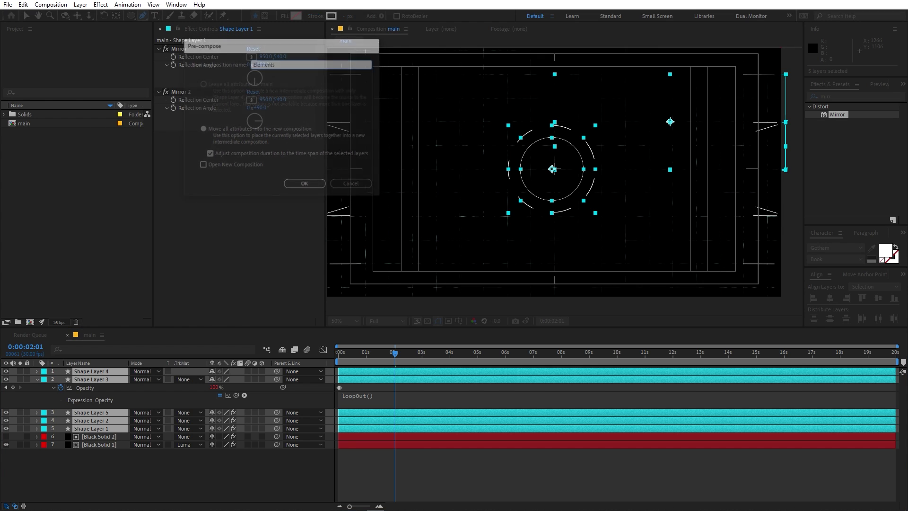
Step: Make Elements and Black Solid 1 3D layers and add Camera 1
click(262, 372)
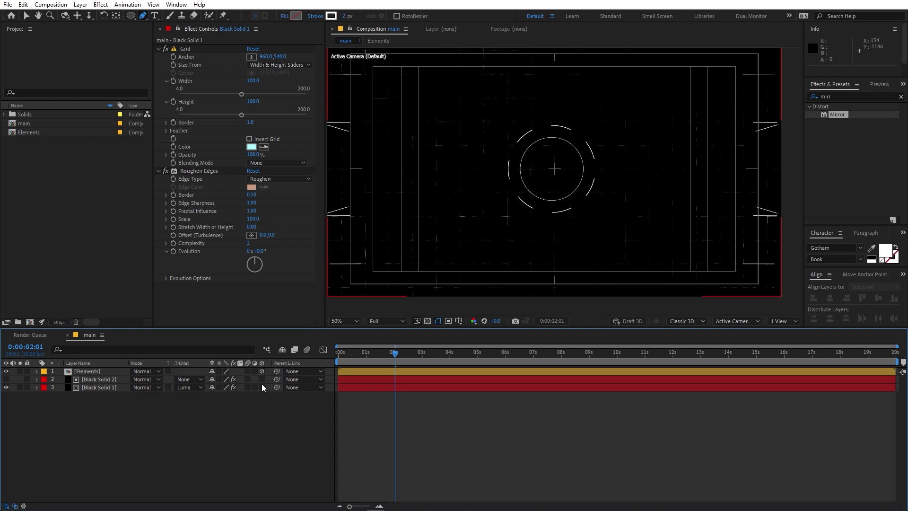
click(262, 388)
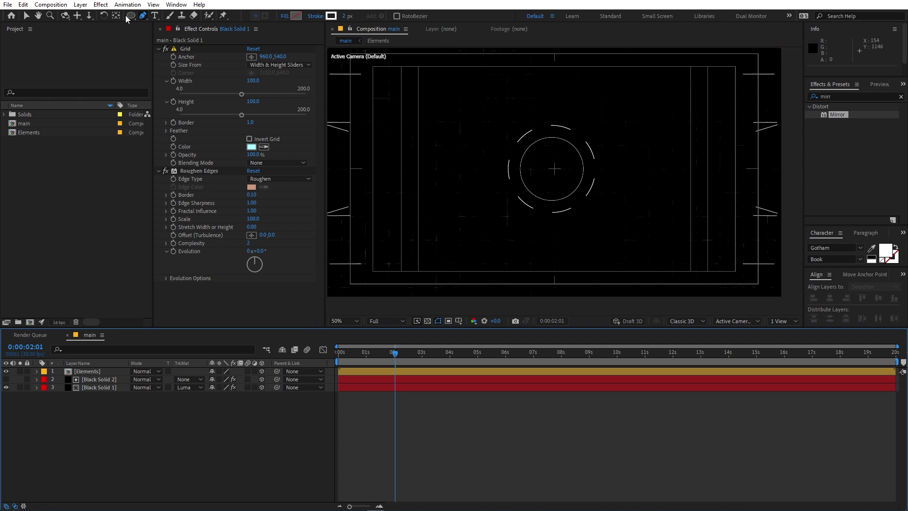
click(80, 4)
mouse_move(142, 16)
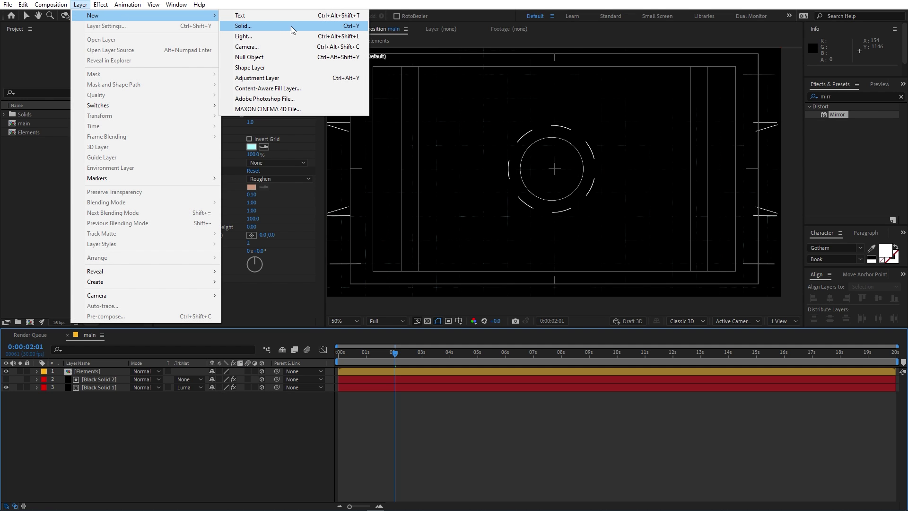
click(264, 47)
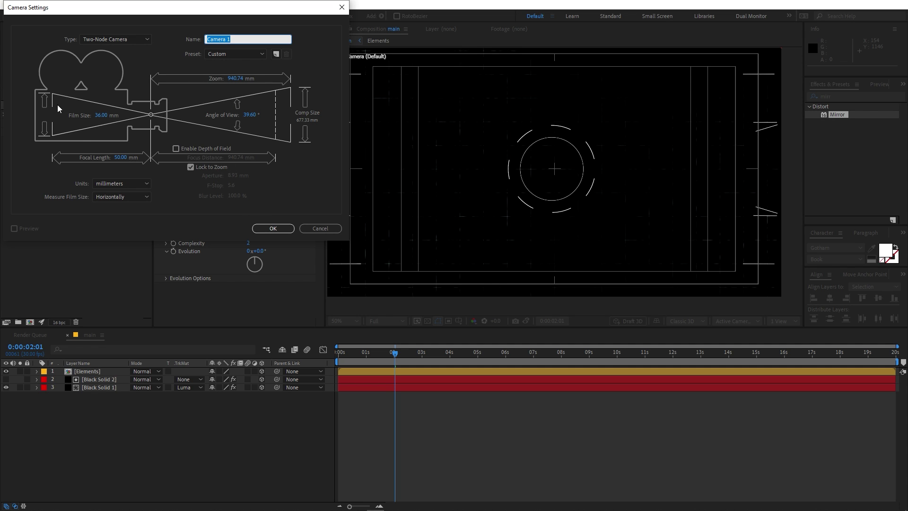
click(279, 230)
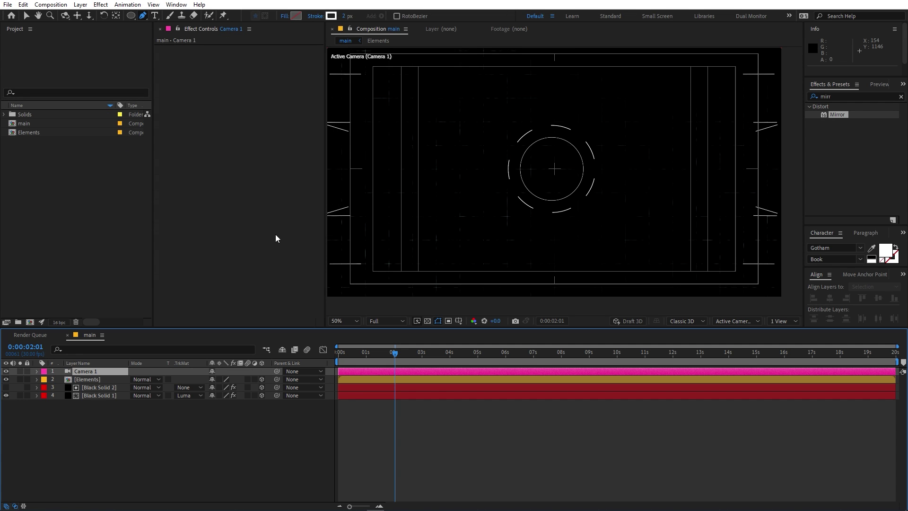
Step: Orbit the camera to tilt the scene and scrub to preview the shape animation
click(64, 15)
mouse_move(589, 157)
mouse_down()
mouse_move(585, 126)
mouse_move(585, 152)
mouse_up()
drag(393, 363, 346, 363)
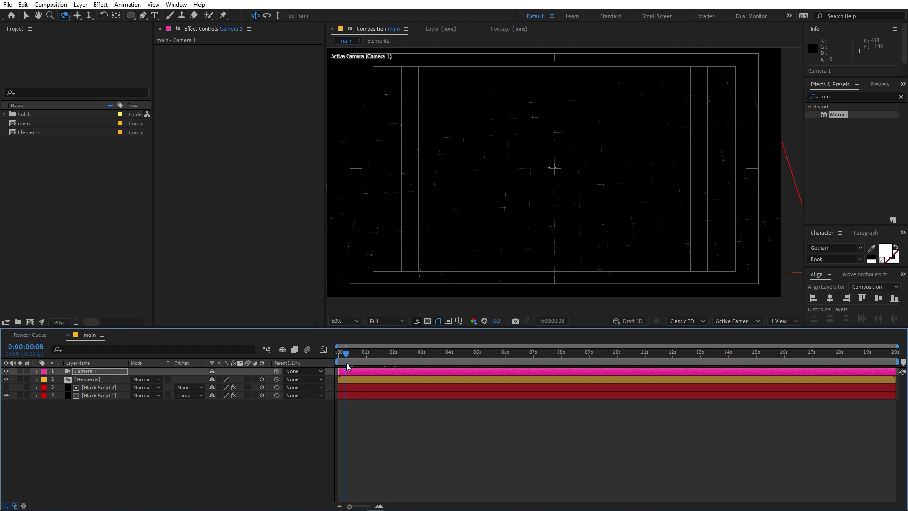
mouse_move(598, 153)
mouse_down()
mouse_move(607, 144)
mouse_move(604, 169)
mouse_move(639, 132)
mouse_move(599, 128)
mouse_move(599, 146)
mouse_move(599, 138)
mouse_up()
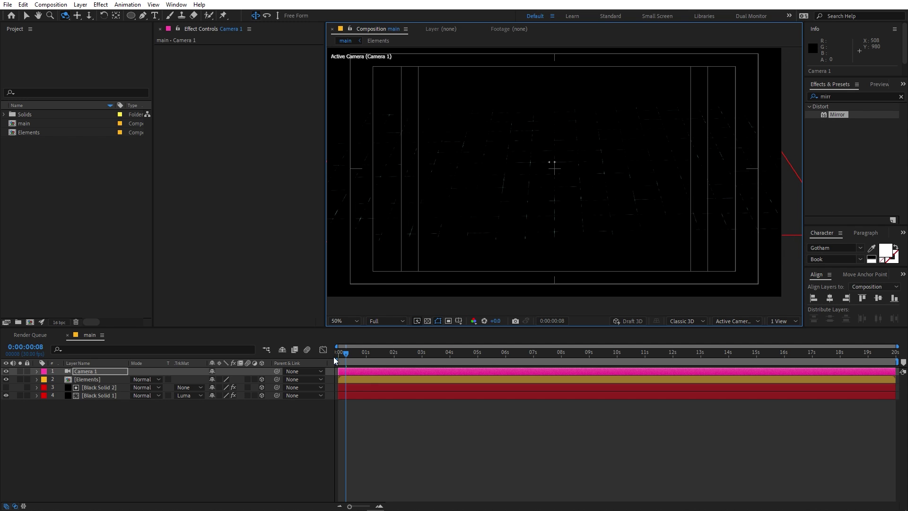
drag(334, 357, 371, 358)
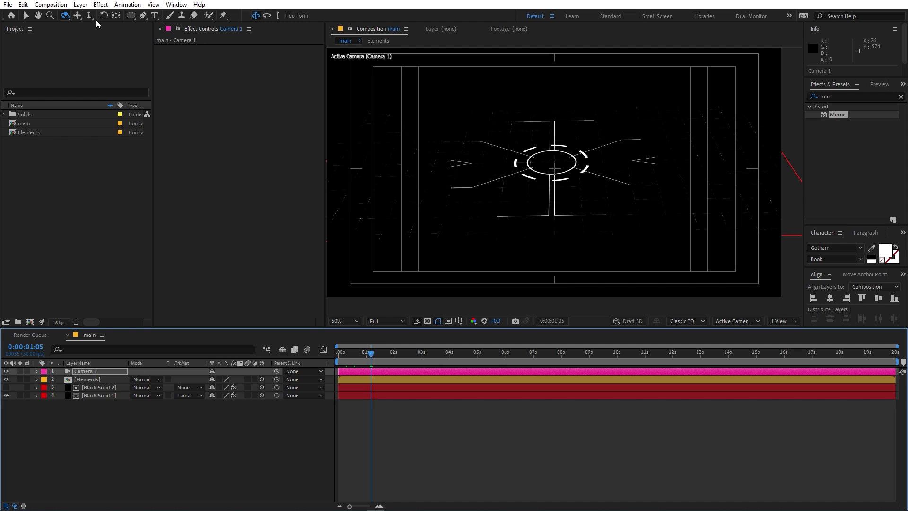
Step: Parent Black Solid 1 and Black Solid 2 to Elements, then rotate Elements about −40° on Z
click(93, 395)
shift+click(119, 390)
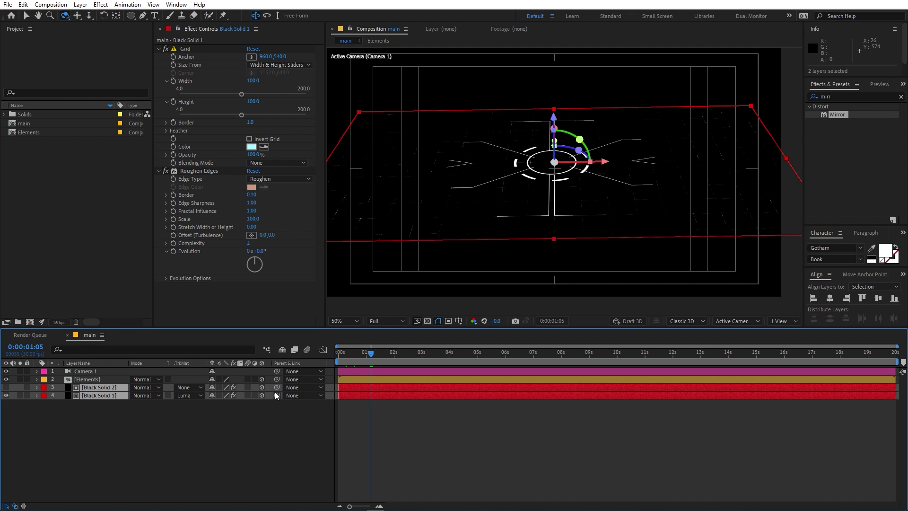
drag(277, 387, 84, 379)
click(83, 379)
key(r)
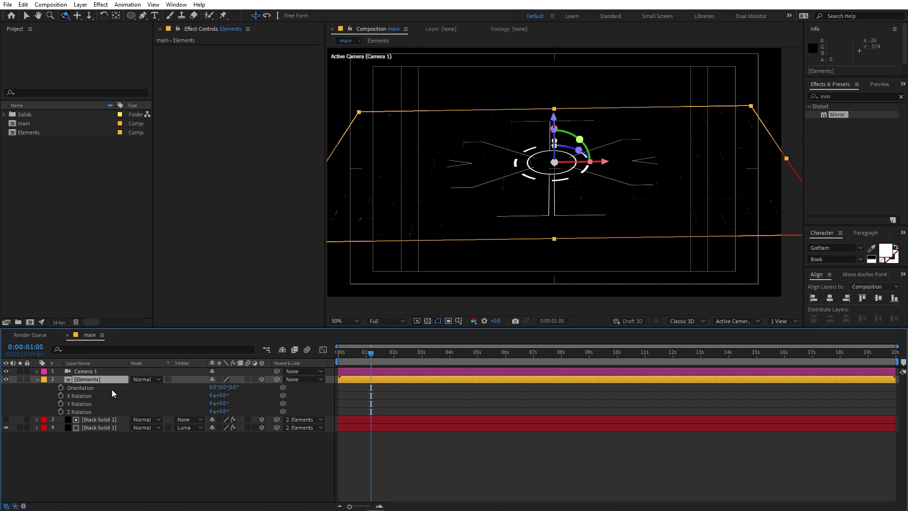
drag(221, 411, 202, 411)
click(600, 464)
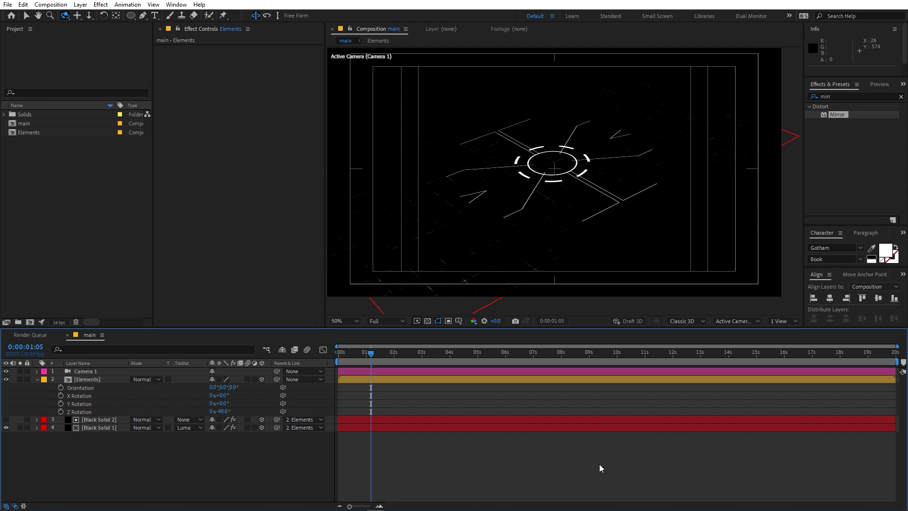
Step: Orbit Camera 1 around the elements and dolly it closer
drag(588, 162, 580, 95)
key(F2)
key(c)
key(c)
key(F2)
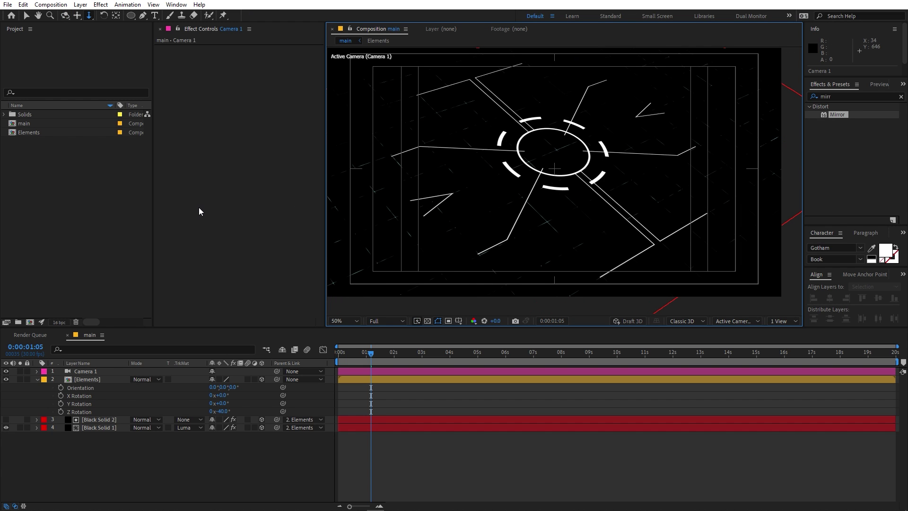
click(95, 267)
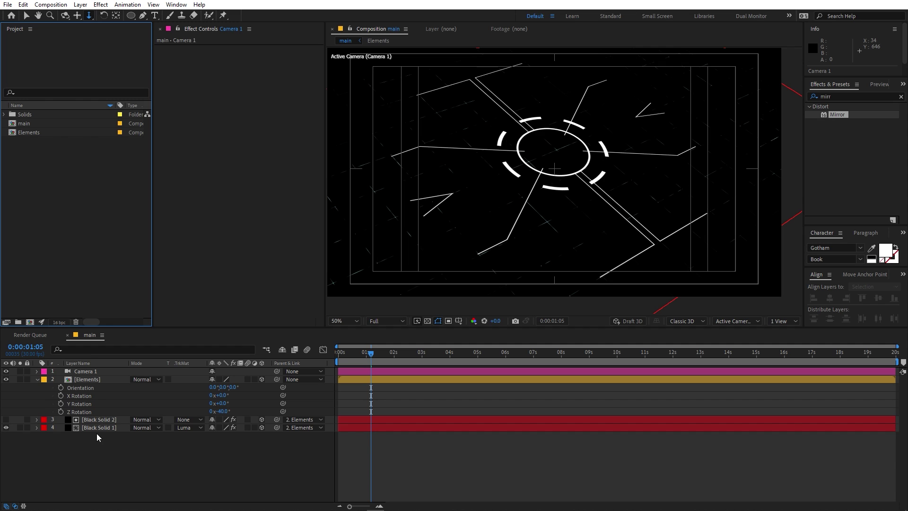
click(98, 429)
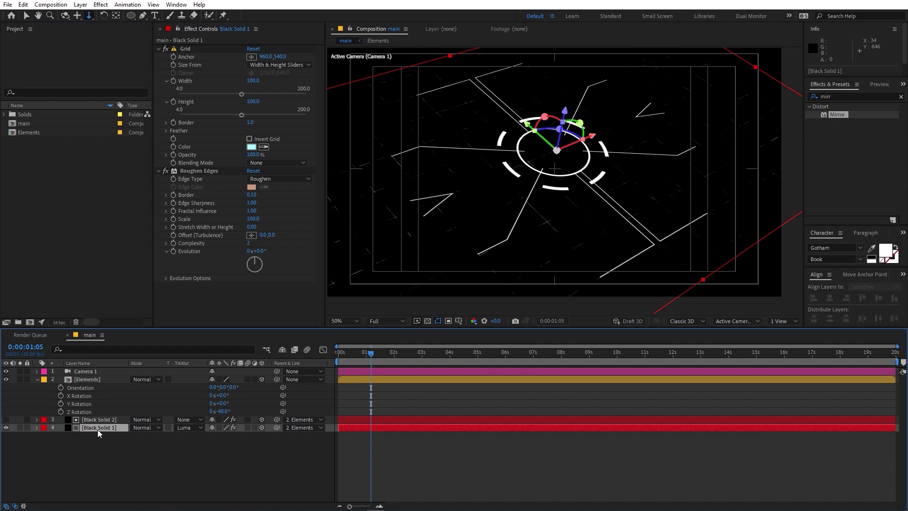
Step: Apply Motion Tile to Black Solid 1 with Output Width and Height of 200
double_click(834, 98)
text(moti)
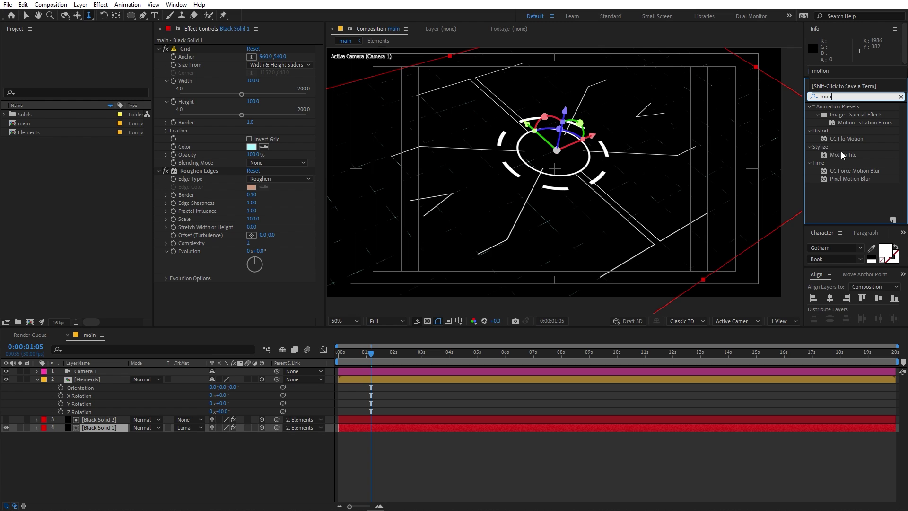
drag(842, 155, 113, 430)
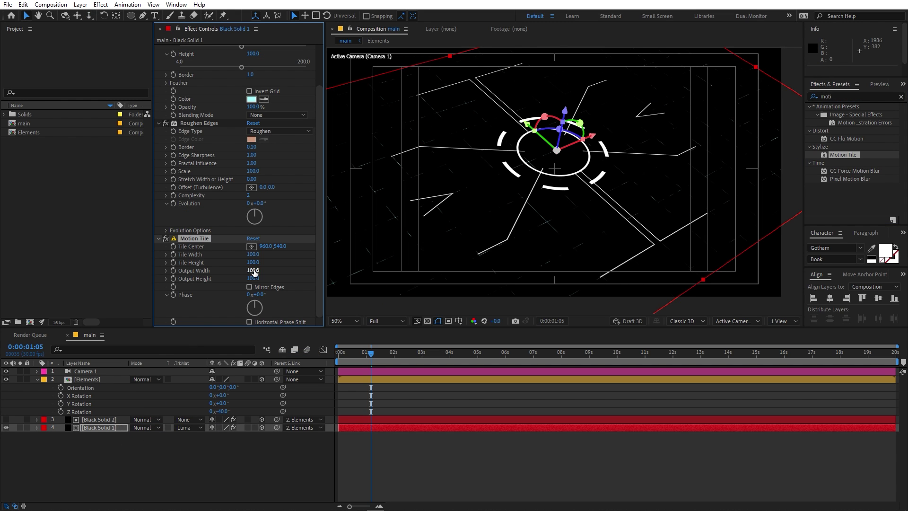
click(259, 270)
text(200)
key(Tab)
text(200)
key(Return)
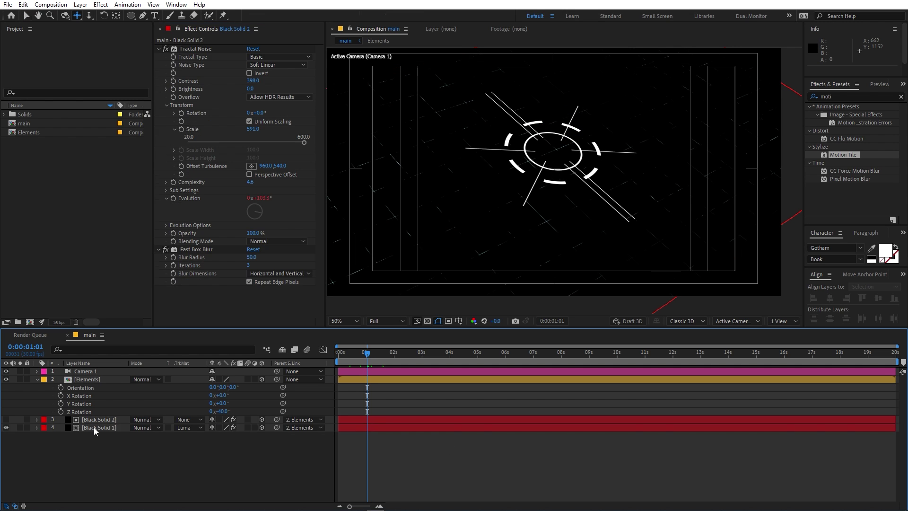
Step: Copy the Motion Tile effect from Black Solid 1 onto Black Solid 2
click(94, 427)
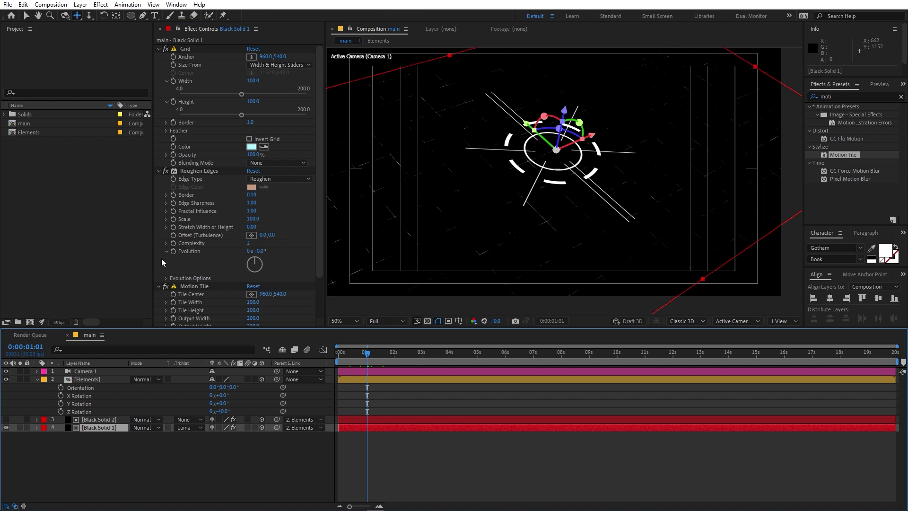
click(199, 287)
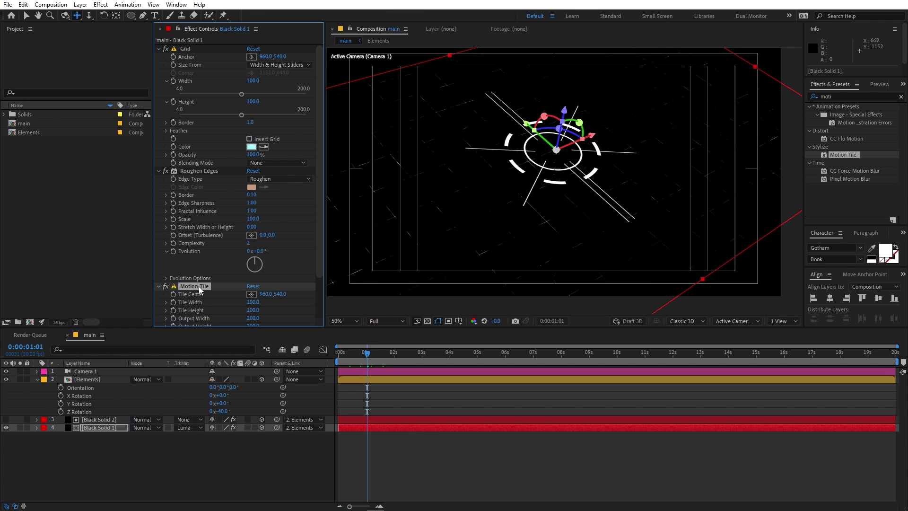
click(108, 422)
key(ctrl+v)
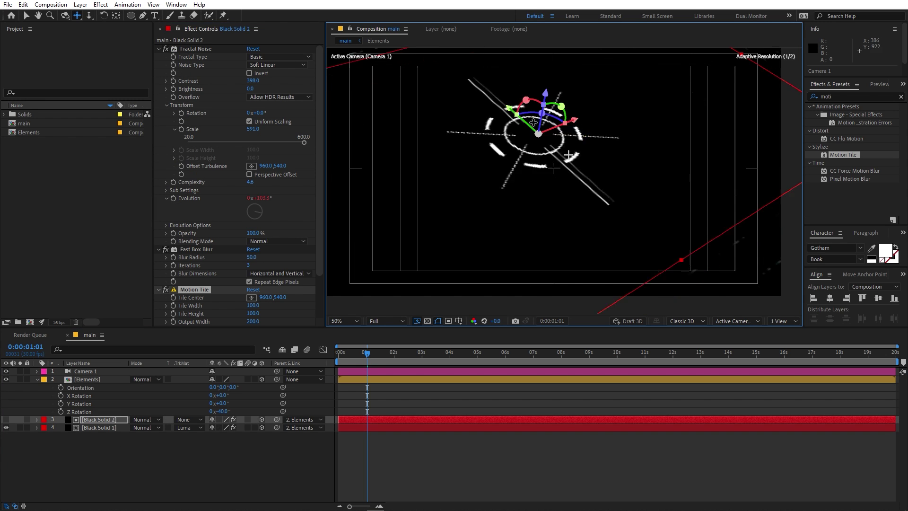
drag(533, 123, 427, 9)
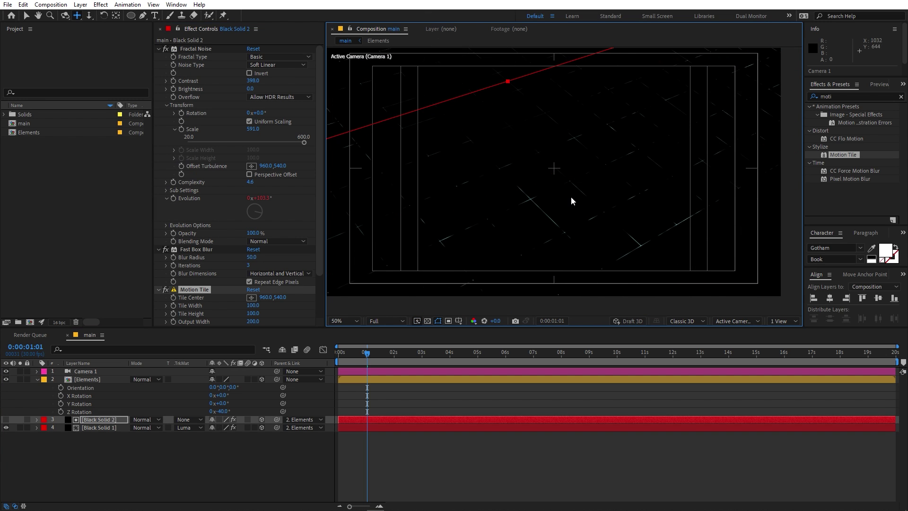
key(ctrl+z)
click(37, 379)
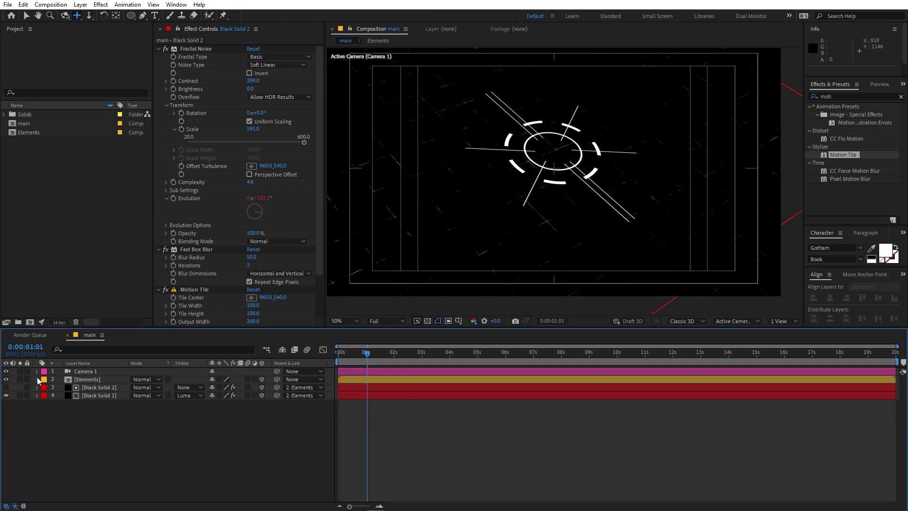
Step: Apply a Fill effect to Elements with a light cyan colour (5BDEFF)
double_click(95, 380)
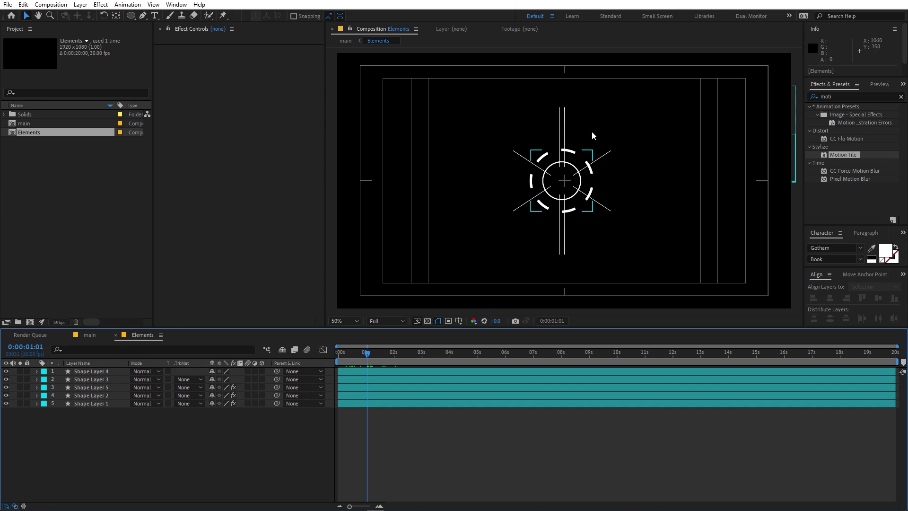
click(89, 336)
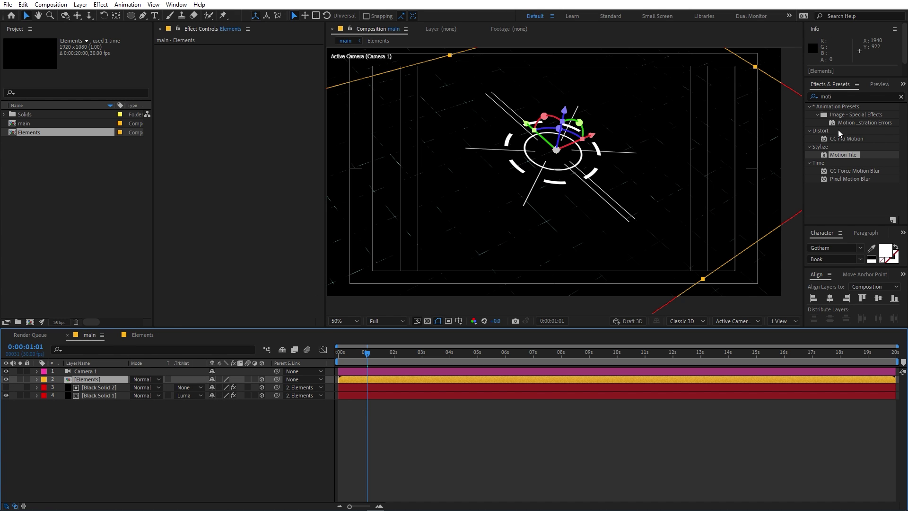
double_click(839, 97)
text(fill)
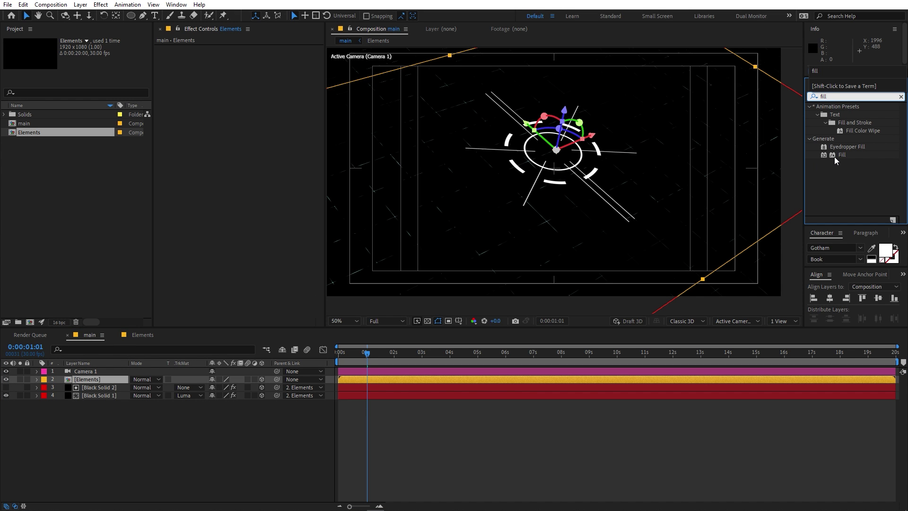
drag(842, 155, 90, 379)
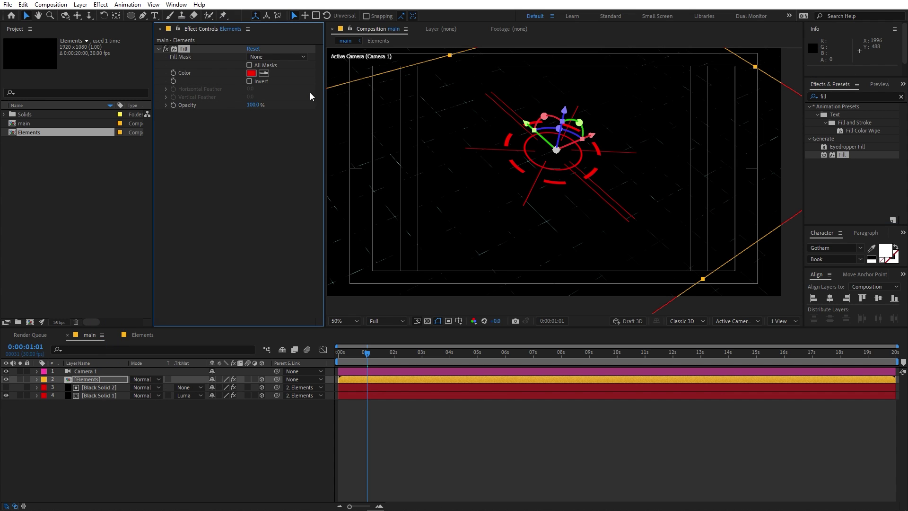
click(251, 73)
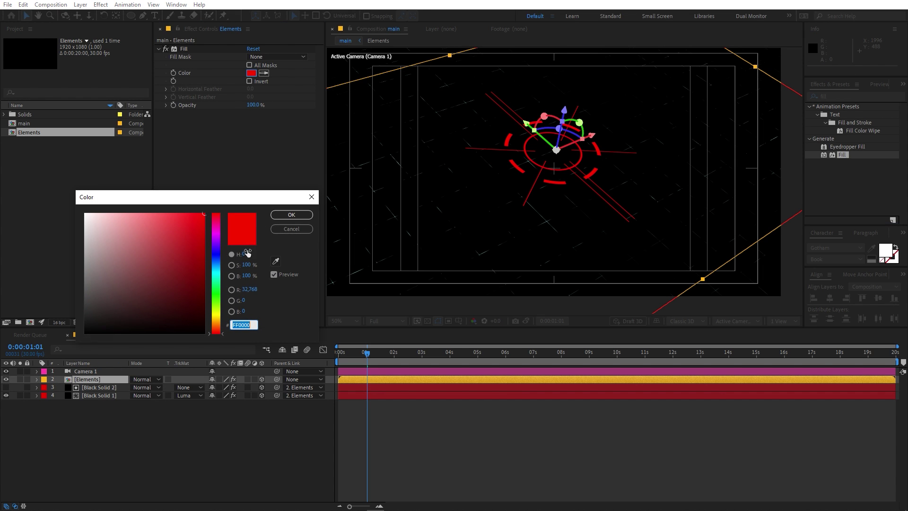
drag(213, 260, 217, 268)
drag(183, 212, 163, 207)
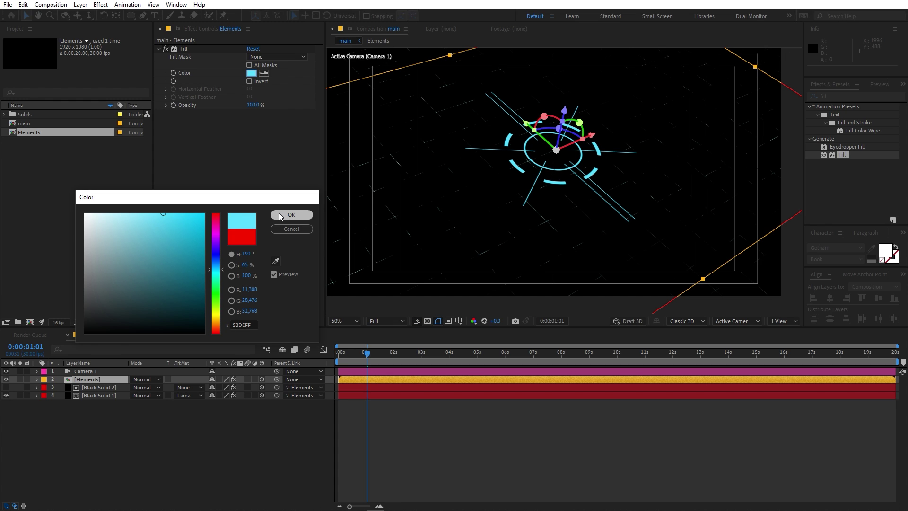
click(286, 214)
Step: Duplicate the cyan-filled Elements layer
click(152, 467)
click(96, 382)
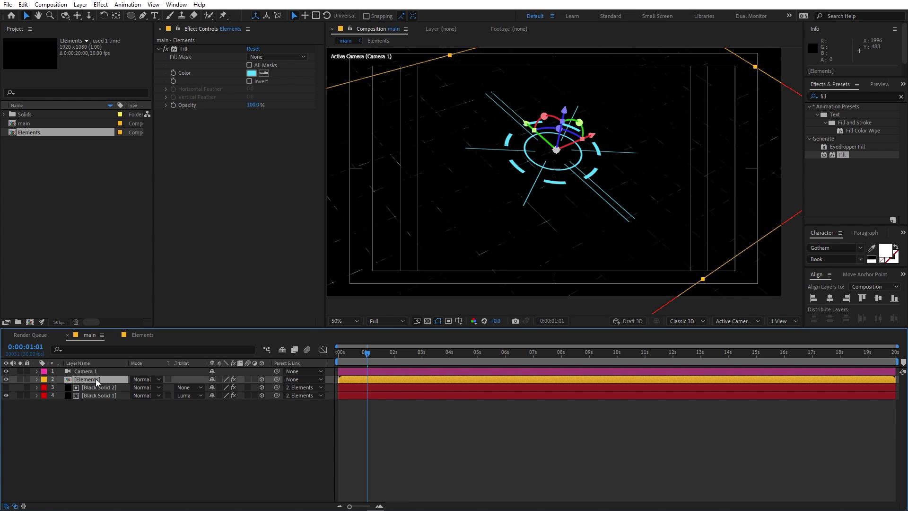
key(ctrl+d)
Step: Change the duplicate Elements Fill colour to magenta and push it back along Z
click(250, 74)
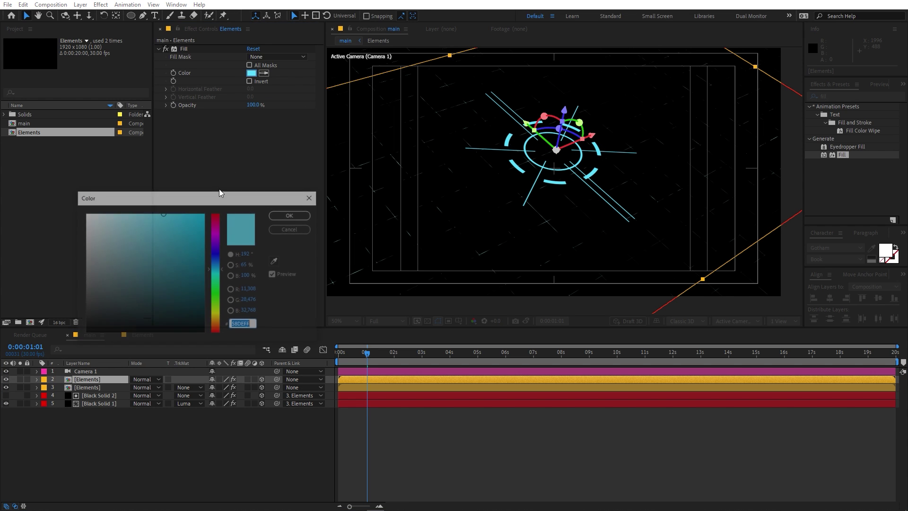
click(218, 233)
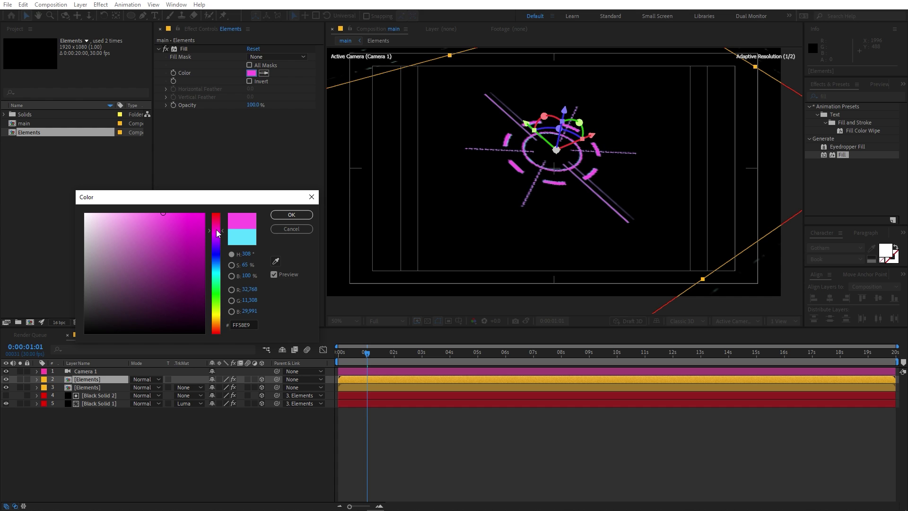
click(291, 215)
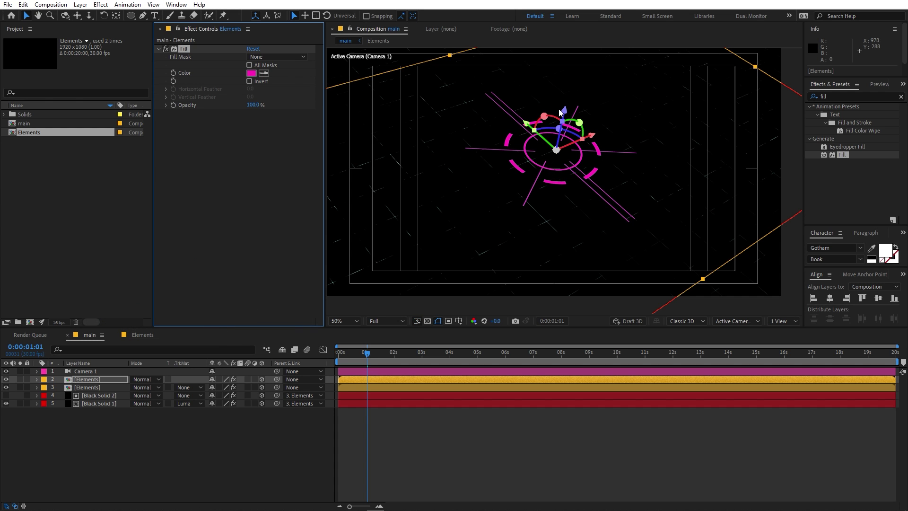
mouse_move(564, 109)
mouse_down()
mouse_move(571, 97)
mouse_move(570, 122)
mouse_up()
Step: Set the magenta Elements layer's Opacity to 50% and preview the animation
click(109, 379)
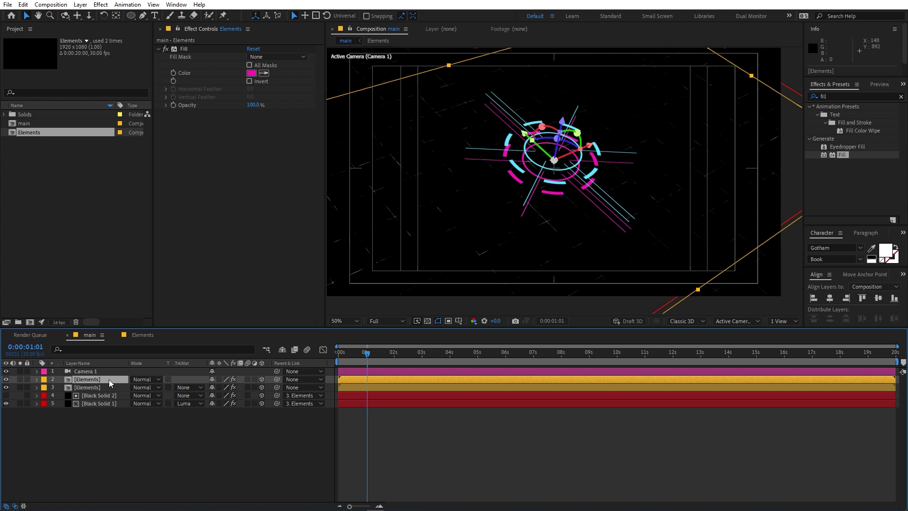
key(t)
drag(214, 387, 216, 384)
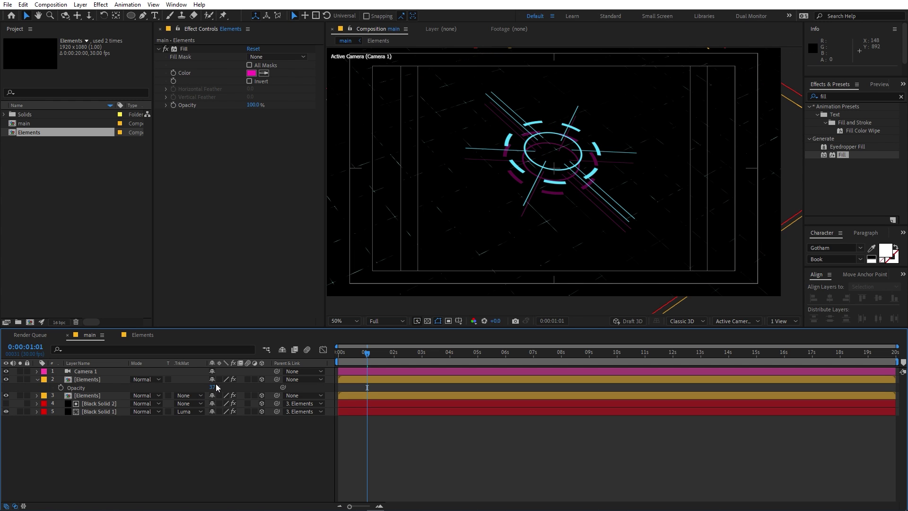
click(588, 427)
key(space)
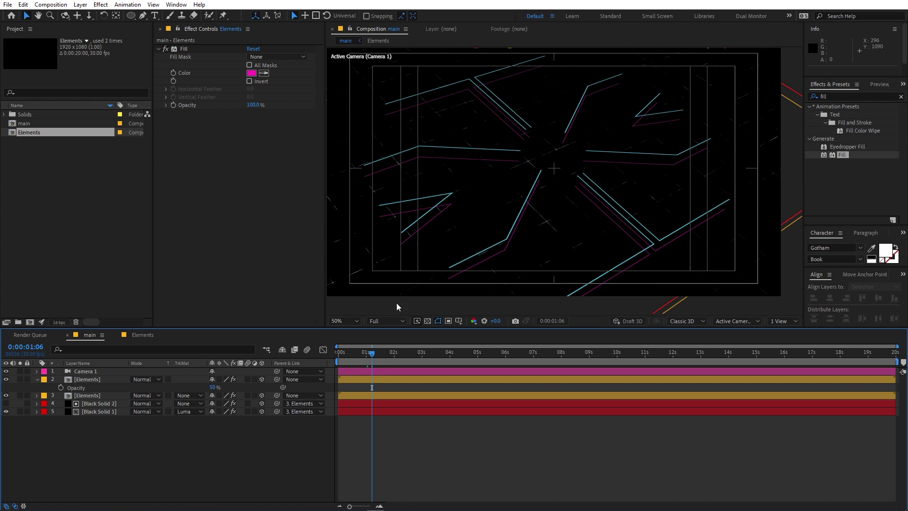
drag(375, 357, 369, 358)
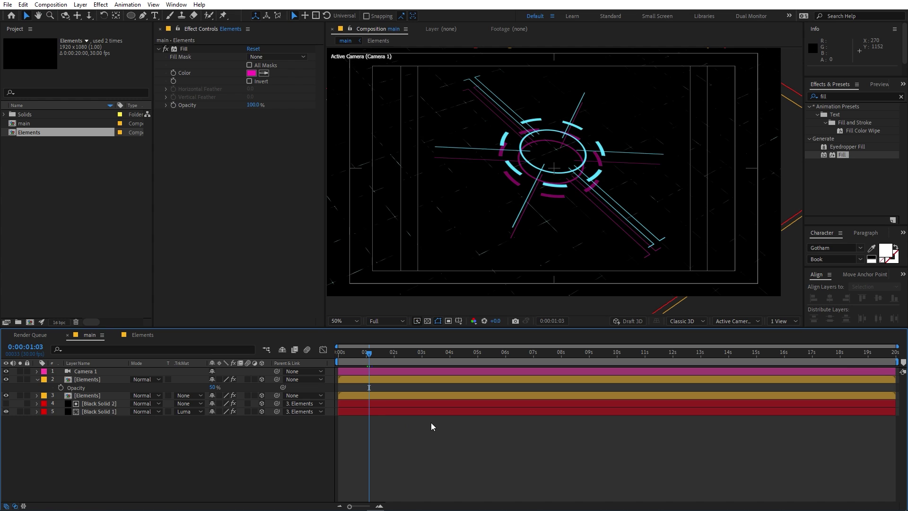
Step: Add a new adjustment layer and apply the Glow effect to it
right_click(101, 487)
mouse_move(142, 373)
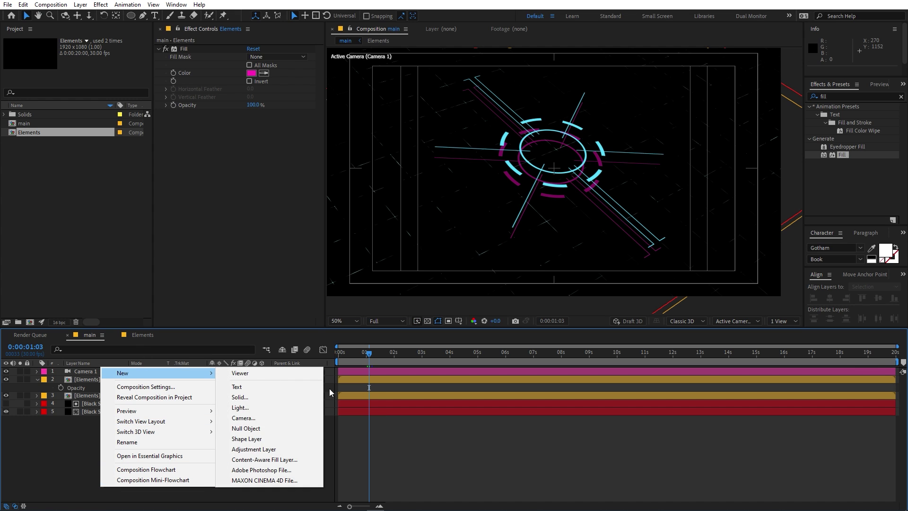
click(265, 450)
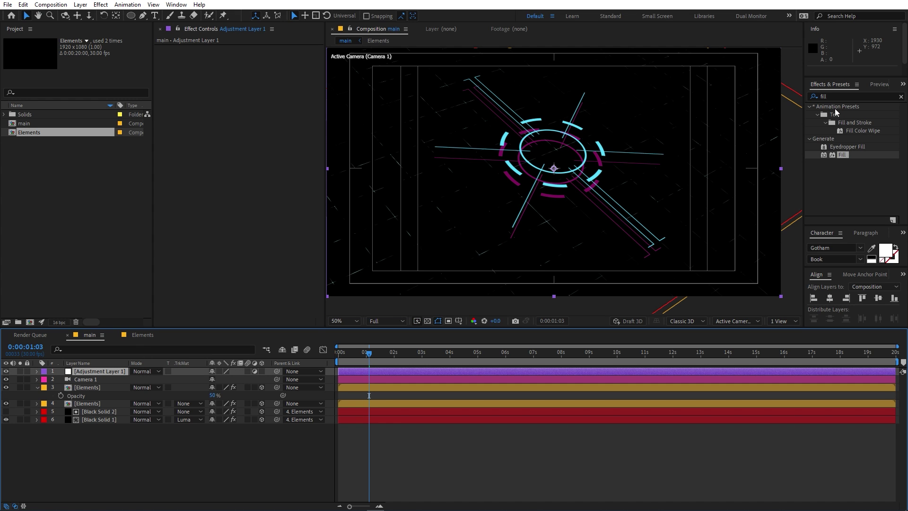
key(ctrl+5)
text(glow)
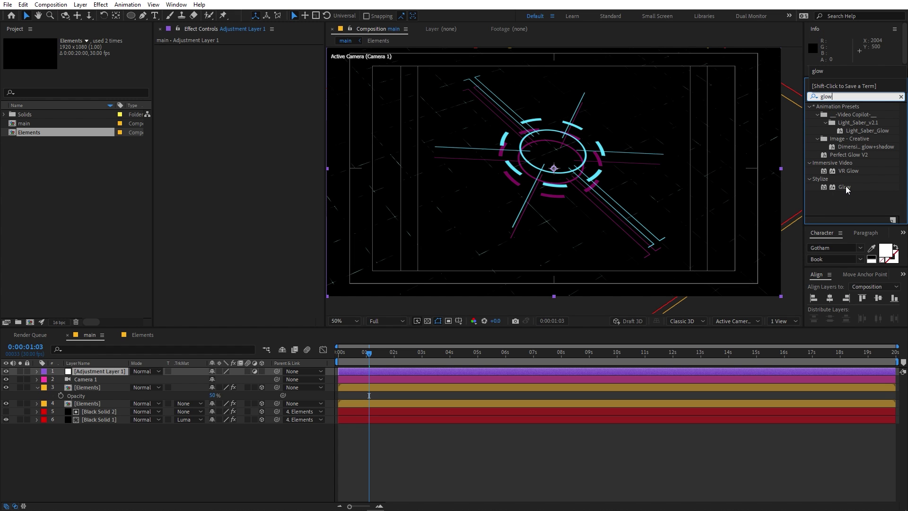
drag(846, 189, 97, 375)
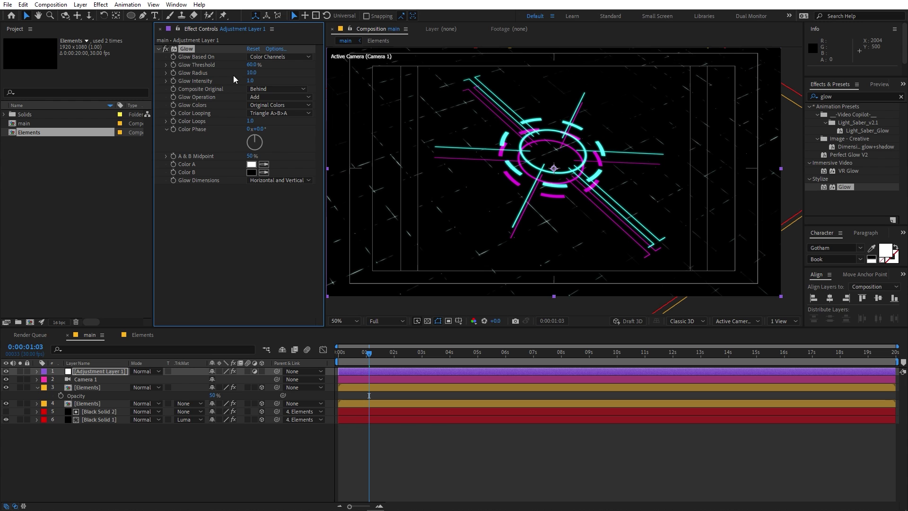
Step: Set the Glow Intensity to 0.5 and Radius to about 62
mouse_move(254, 72)
mouse_down()
mouse_move(291, 71)
mouse_move(242, 64)
mouse_up()
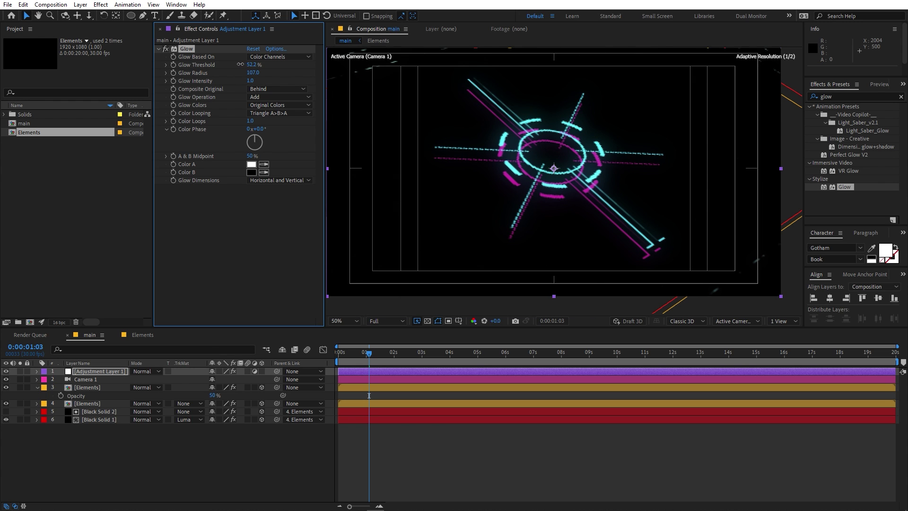
click(250, 82)
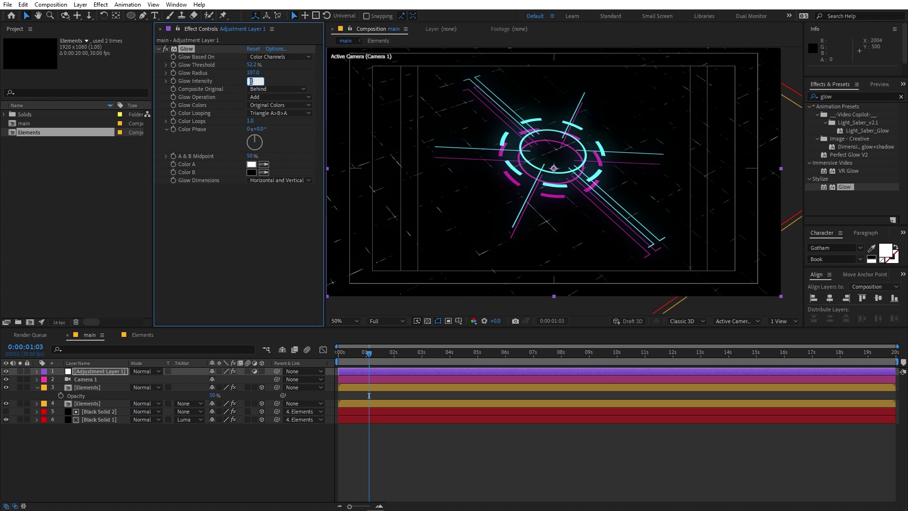
text(.5)
key(Return)
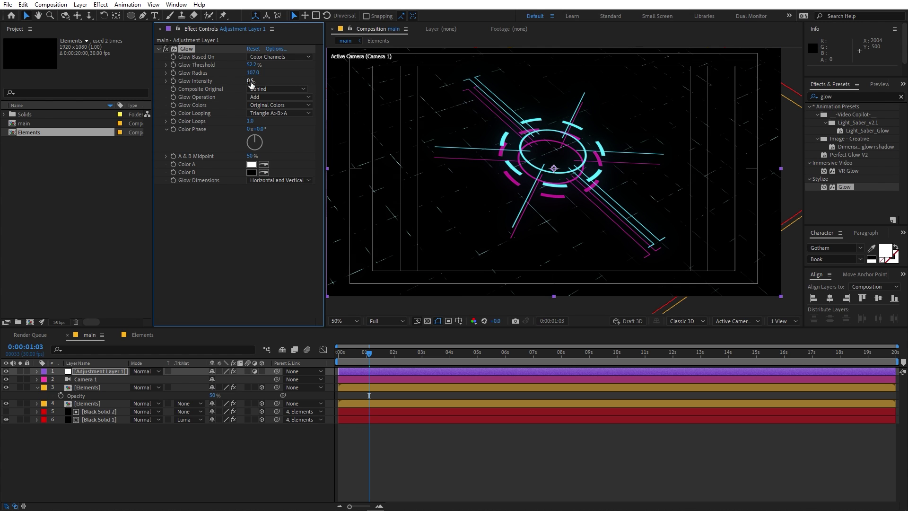
drag(251, 73, 231, 72)
Step: Duplicate the Glow and set Glow 2's Radius to about 306, comparing with glow off
key(ctrl+d)
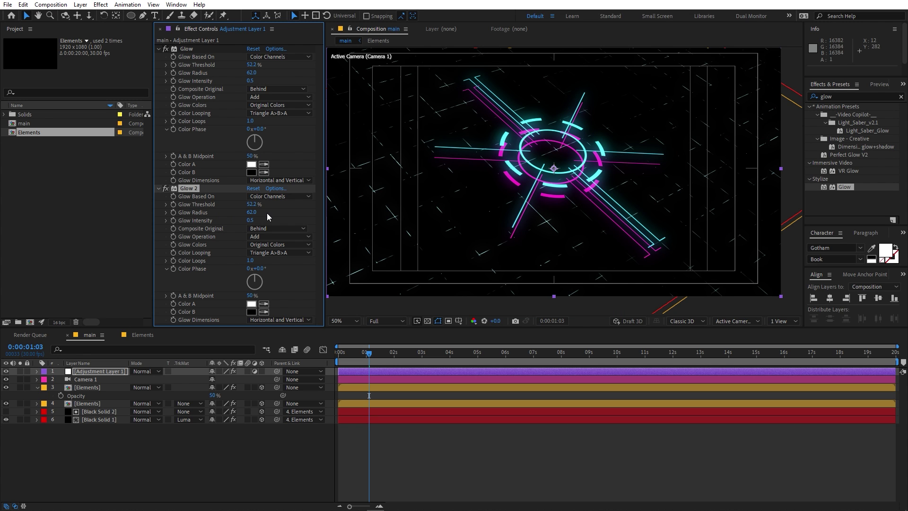
drag(251, 212, 309, 218)
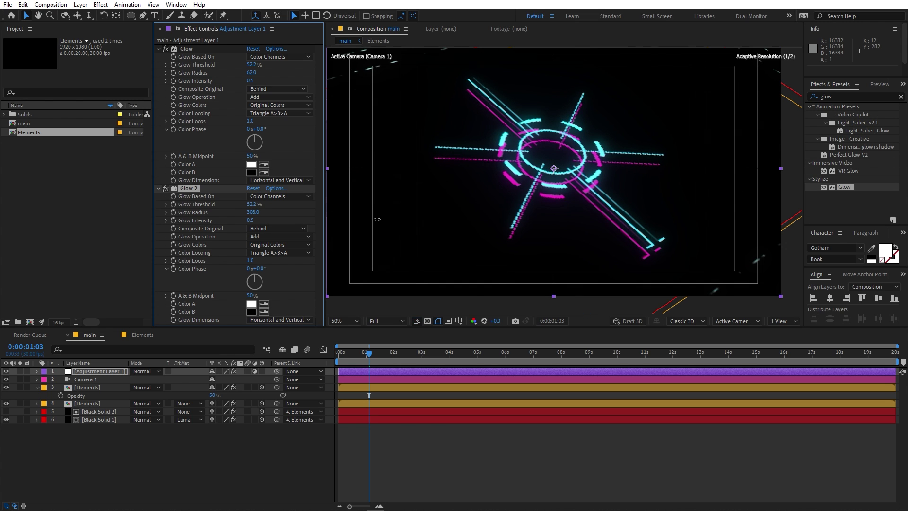
drag(377, 219, 368, 219)
click(608, 455)
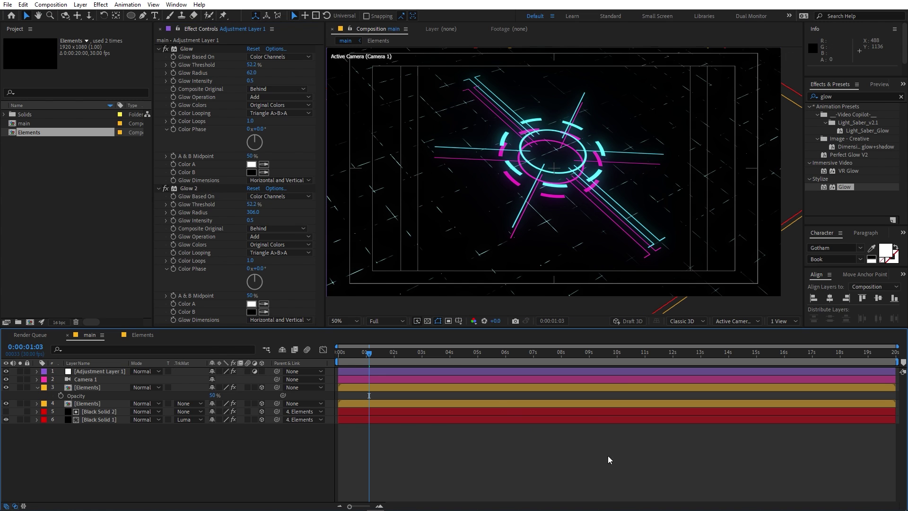
click(6, 371)
click(5, 371)
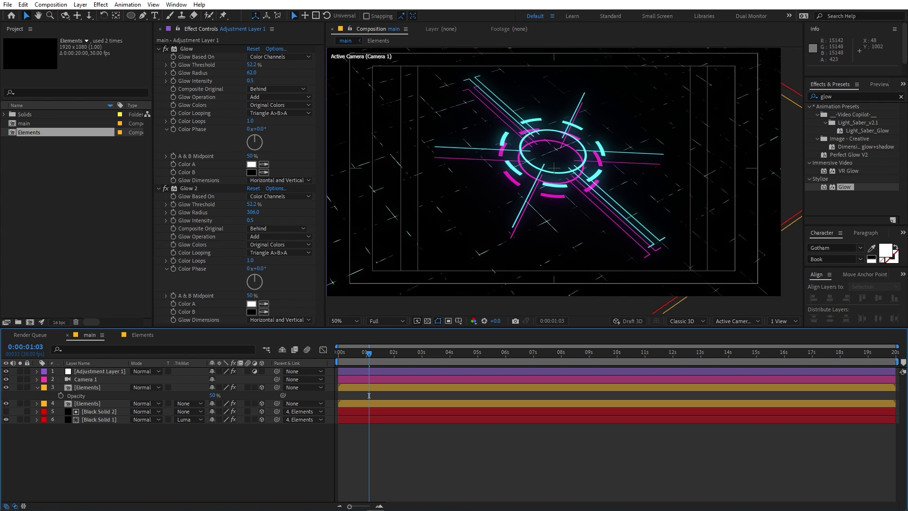
Step: Turn on depth of field for Camera 1 and set its focus distance to 1741.7
click(94, 383)
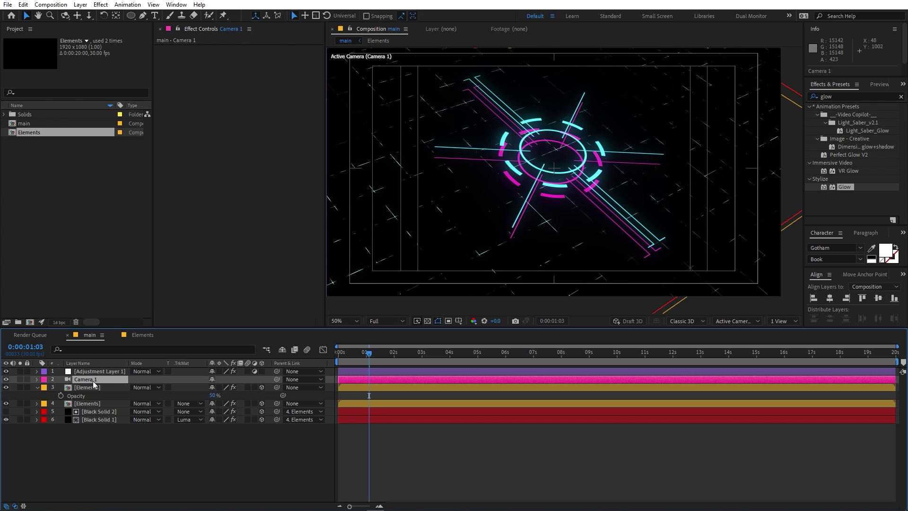
key(a)
key(a)
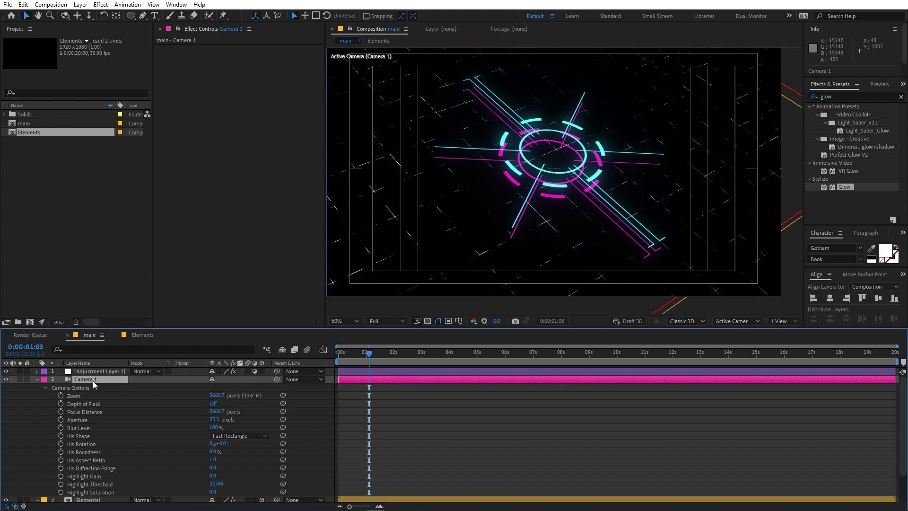
click(213, 405)
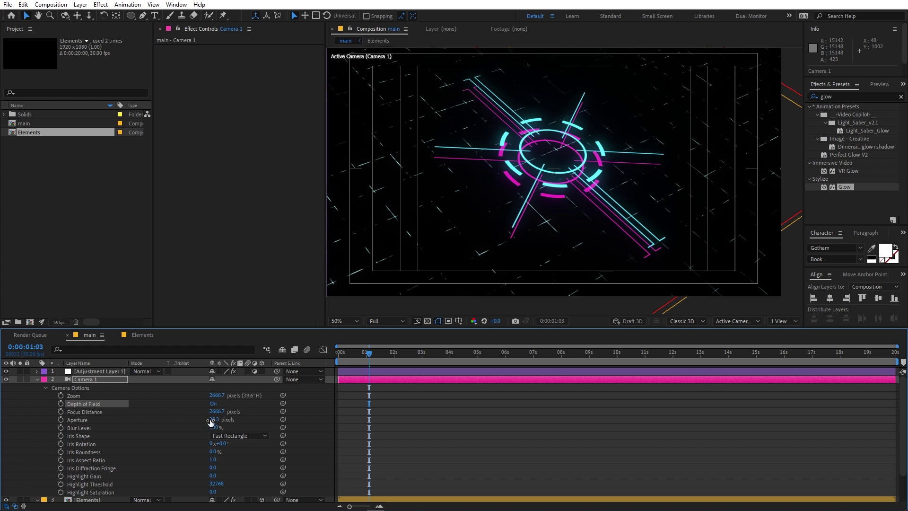
drag(210, 422, 527, 442)
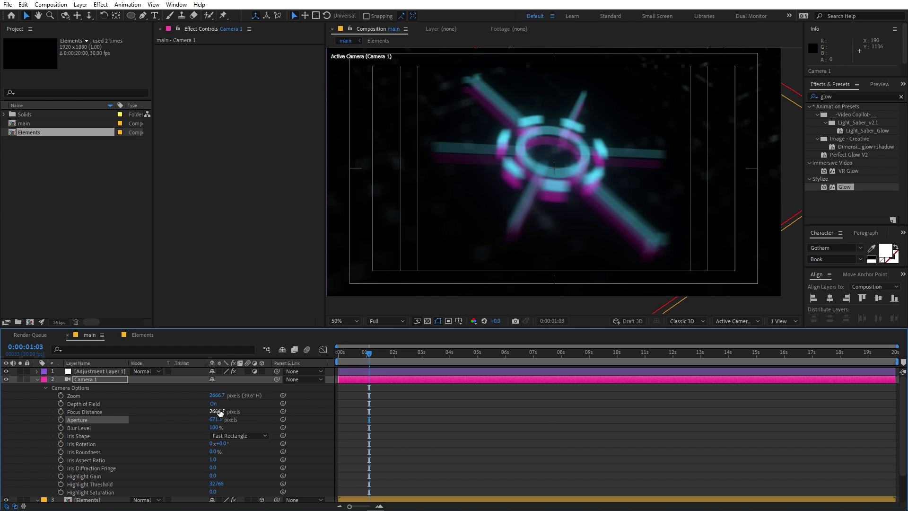
drag(220, 413, 19, 417)
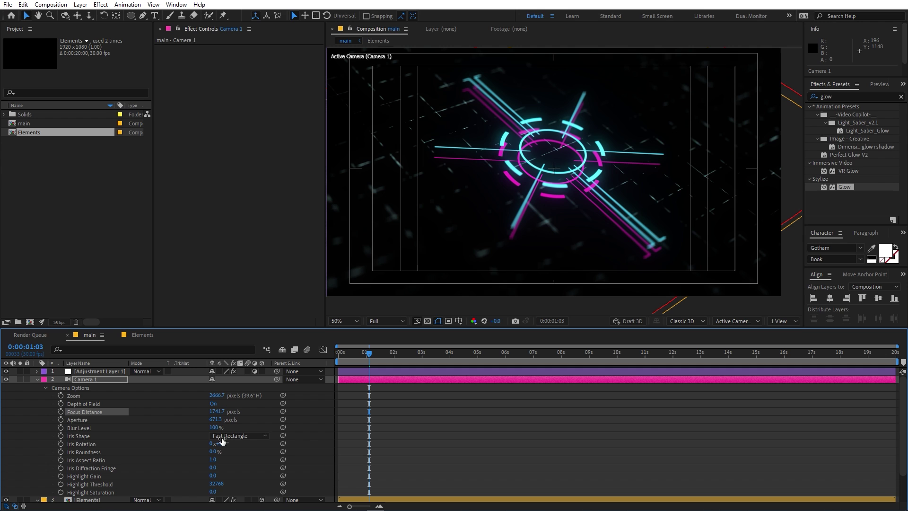
drag(219, 421, 834, 441)
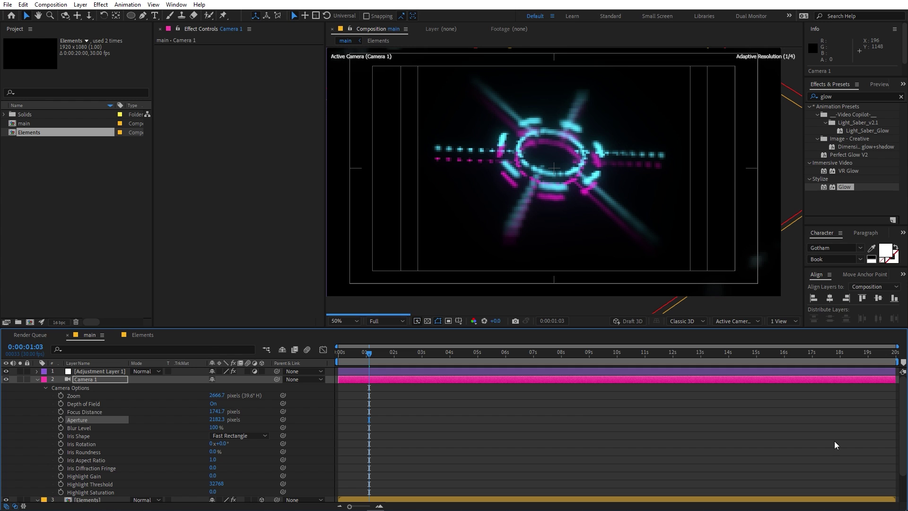
click(745, 444)
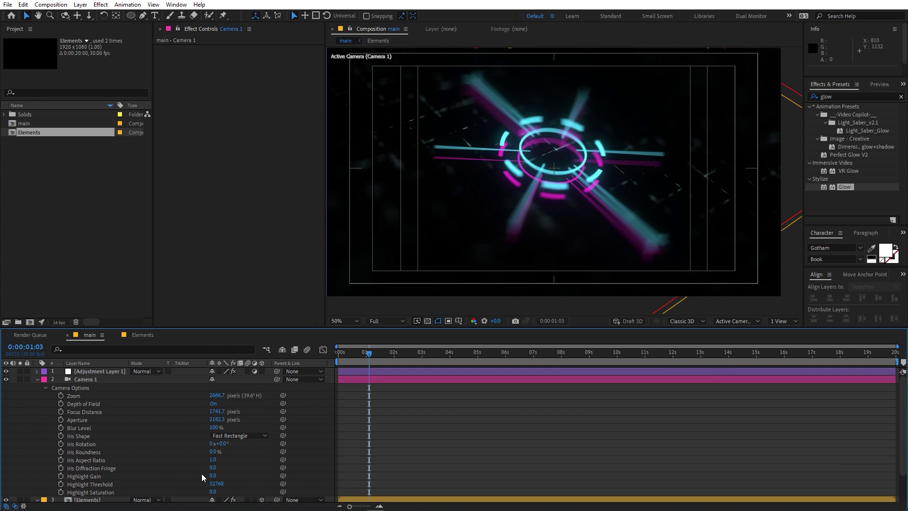
Step: Set Camera 1's aperture to 800 pixels and preview the softer blur from the start
drag(218, 423, 175, 423)
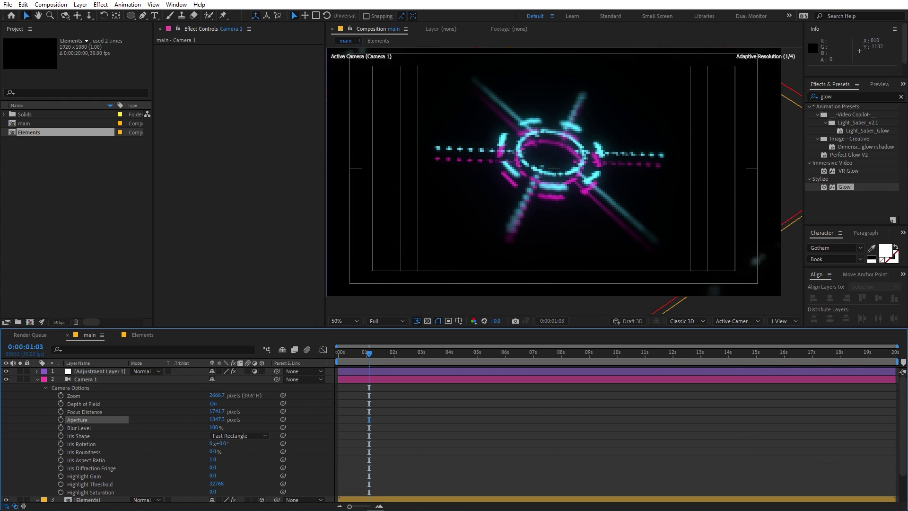
click(216, 419)
text(800)
click(715, 308)
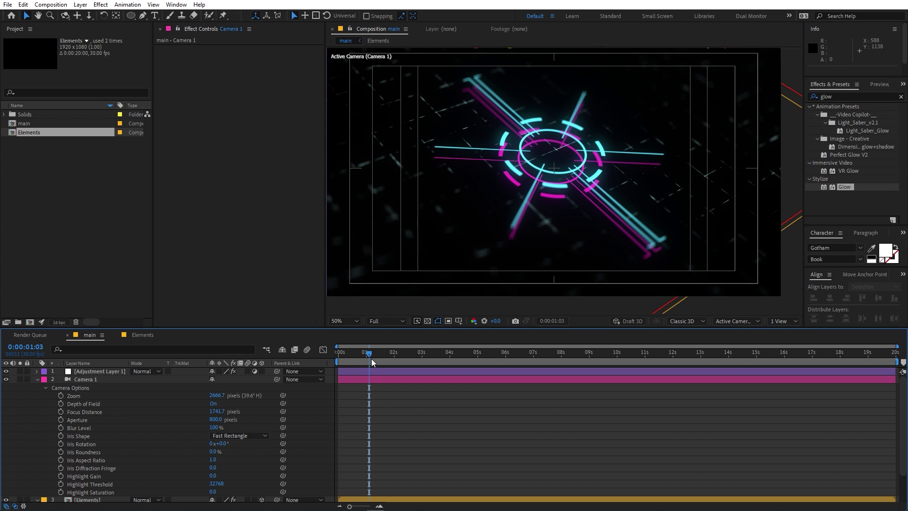
key(Home)
key(space)
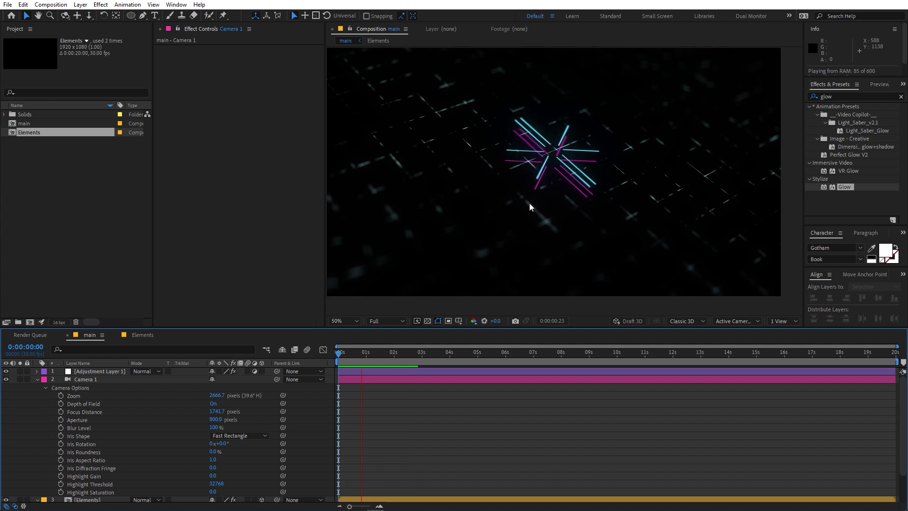
key(space)
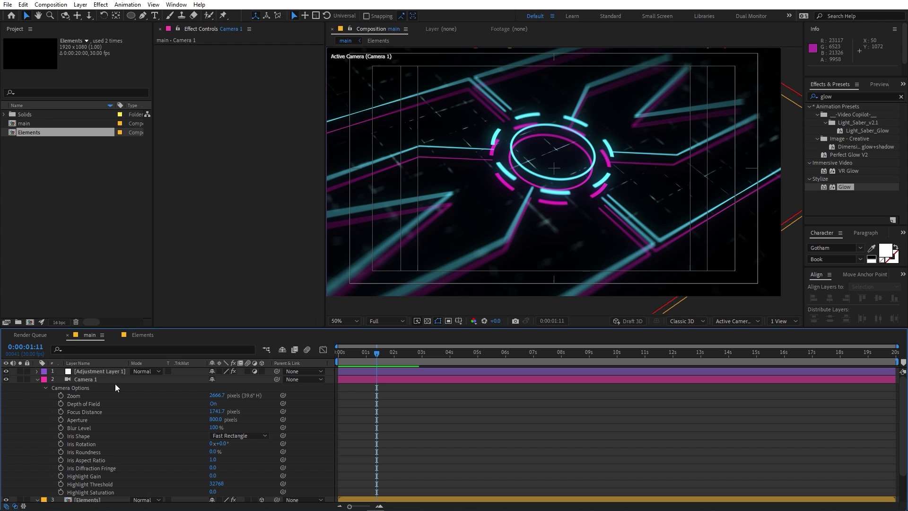
click(93, 499)
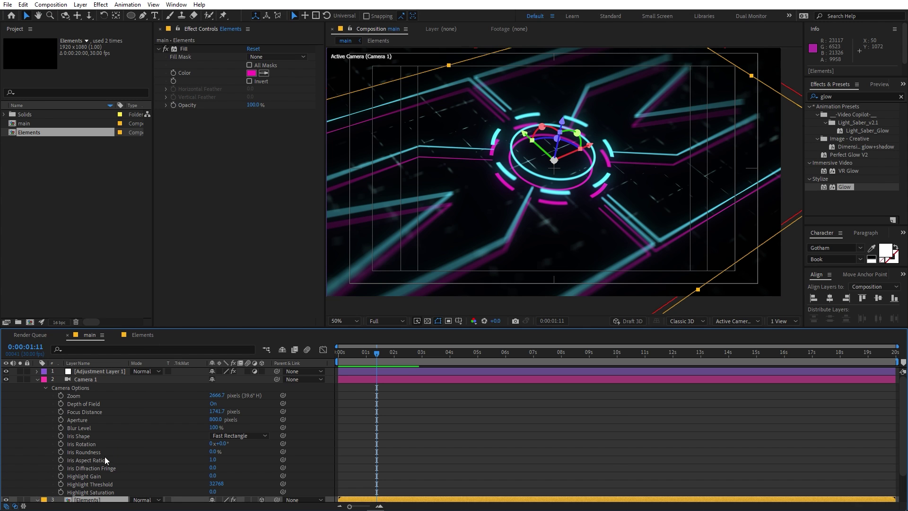
Step: Disable the Fill effect on the lower Elements layer and open the Elements precomp
scroll(105, 455, down, 2)
click(83, 481)
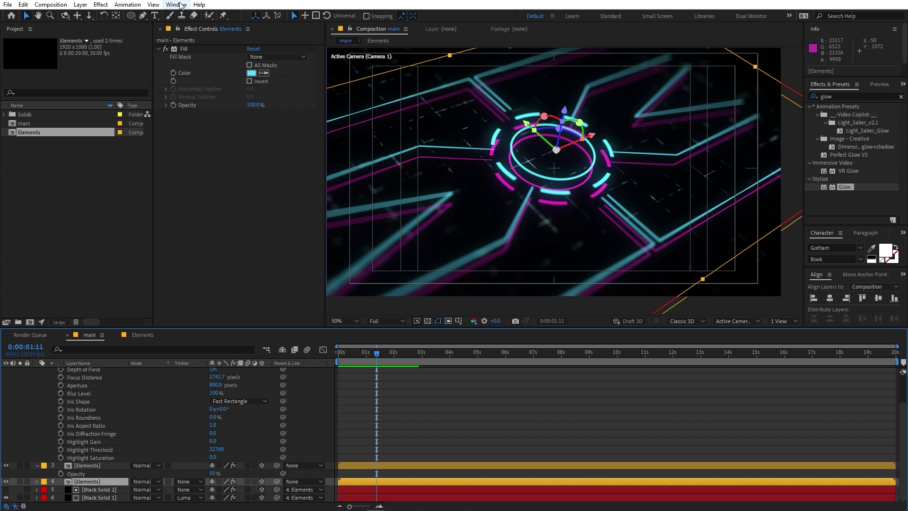
click(166, 49)
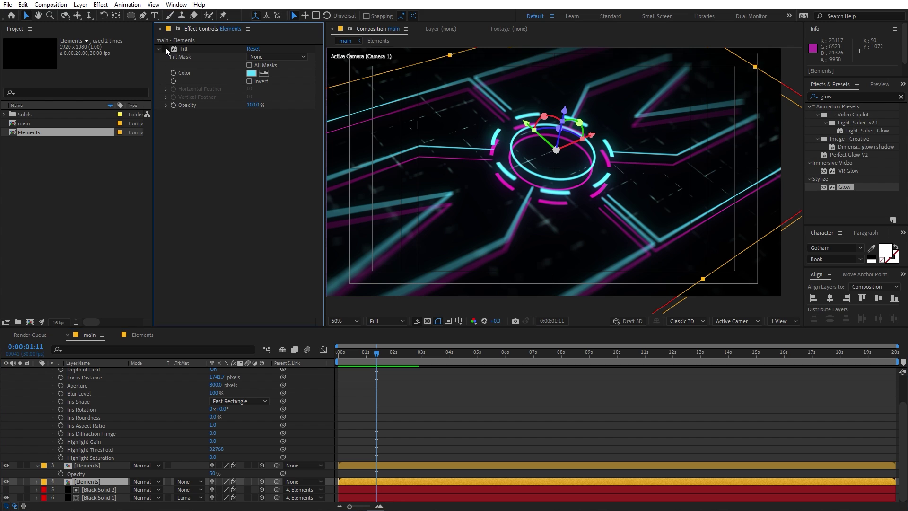
double_click(84, 483)
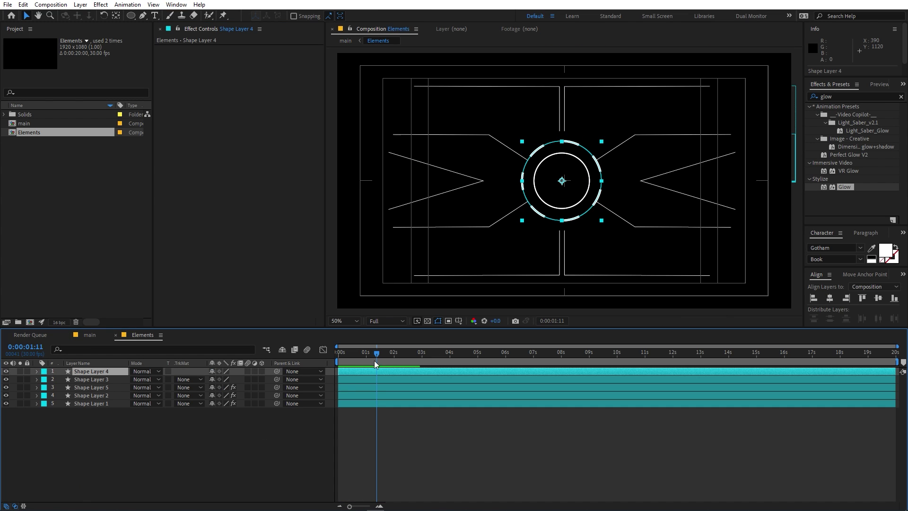
Step: Apply a yellow Fill effect to Shape Layer 1
drag(850, 187, 774, 127)
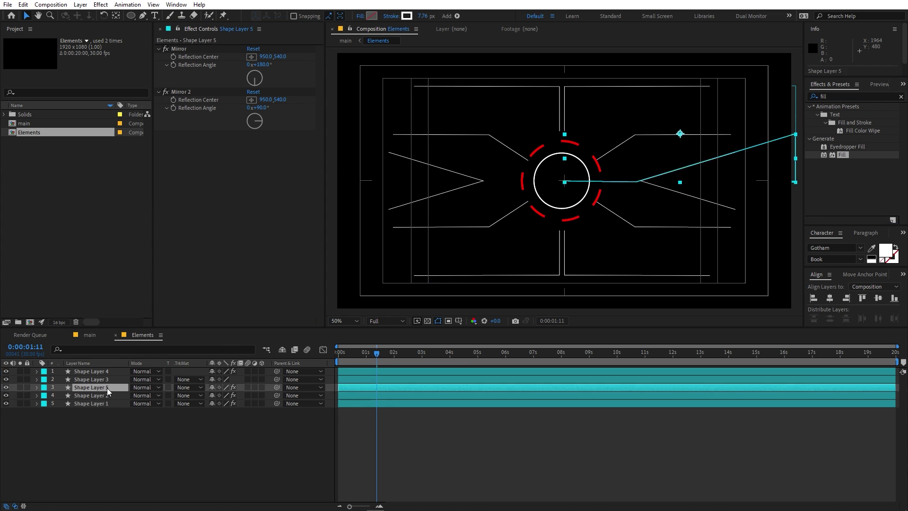
drag(842, 154, 182, 135)
click(251, 159)
click(296, 211)
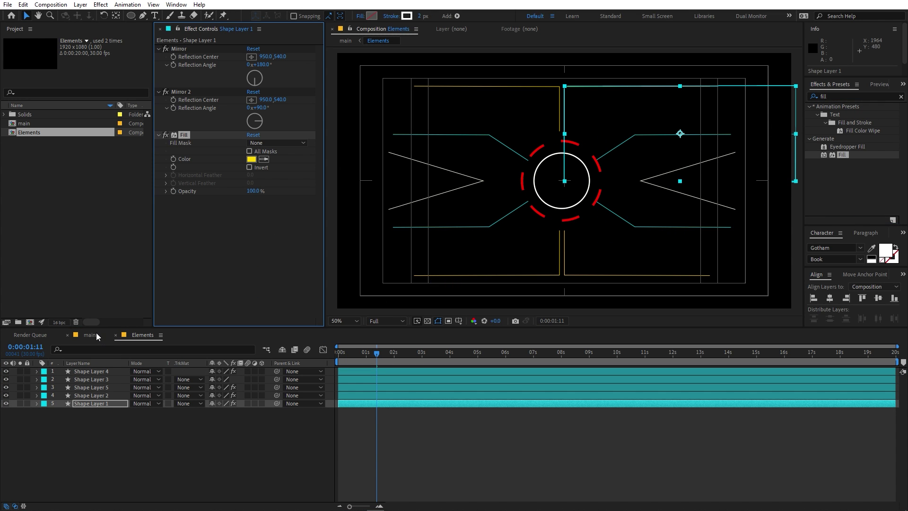
Step: Preview the recoloured reticle in the main composition around frame 0:00:01:12
click(90, 335)
key(space)
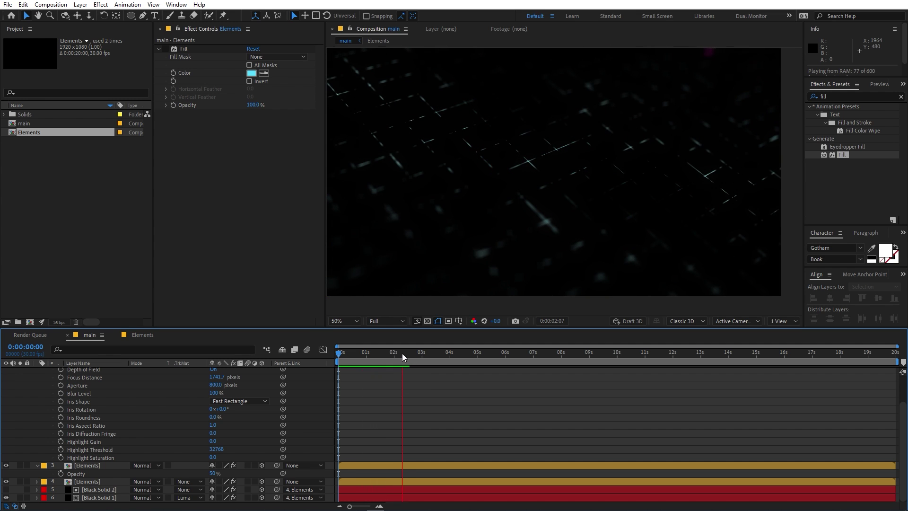
drag(385, 358, 378, 358)
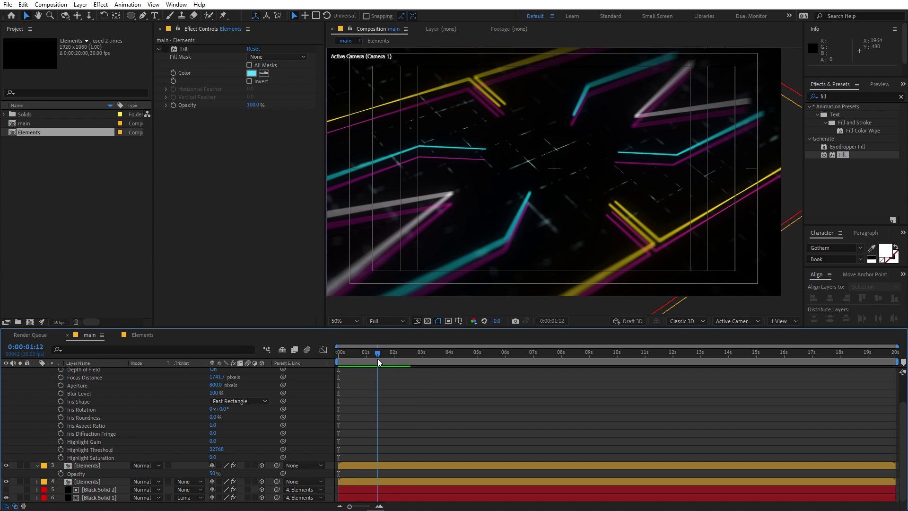
scroll(76, 393, up, 2)
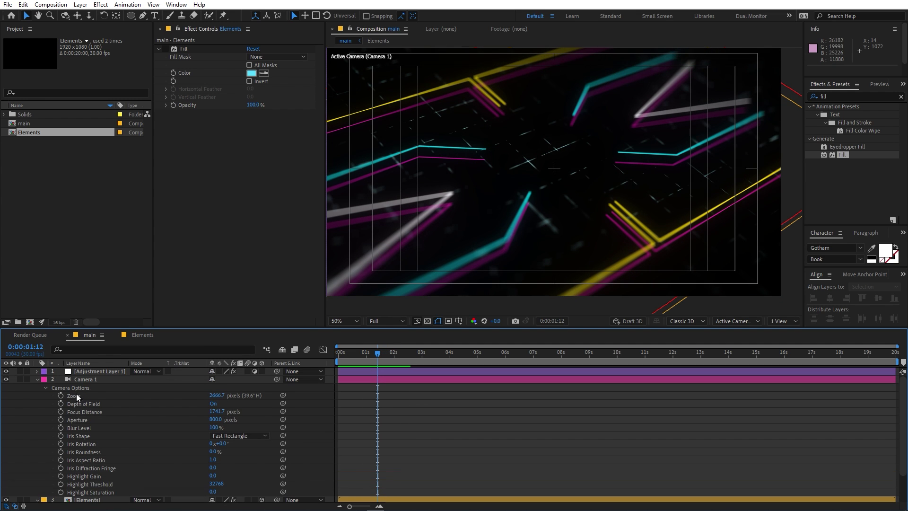
click(38, 380)
Step: Add a Null Object layer and parent Camera 1 to Null 1
right_click(115, 450)
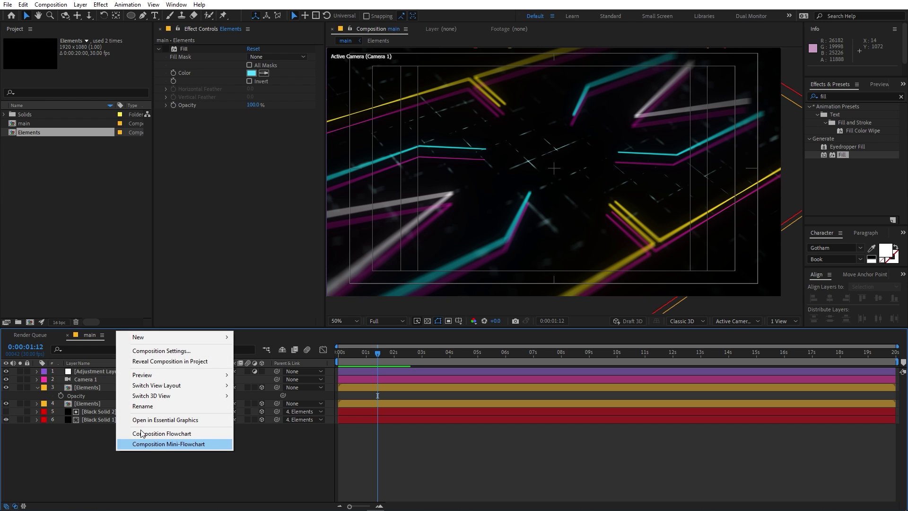
mouse_move(178, 337)
click(272, 392)
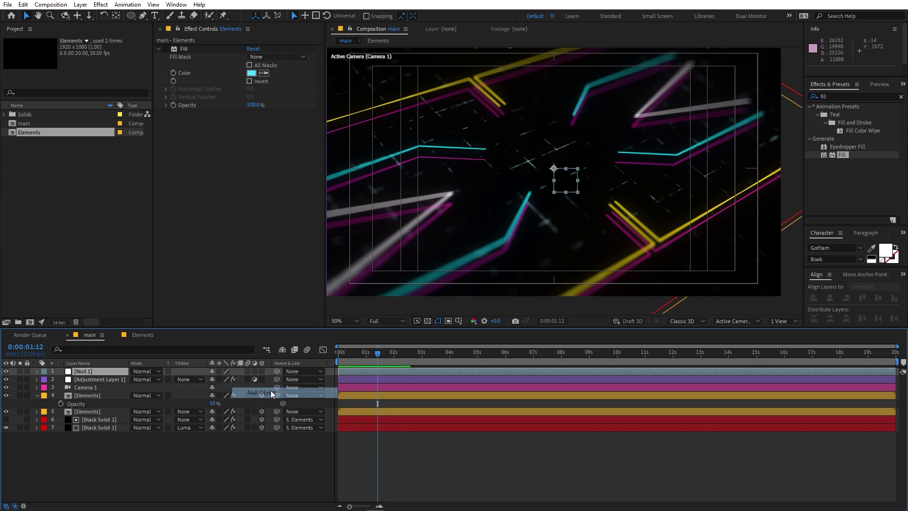
click(84, 388)
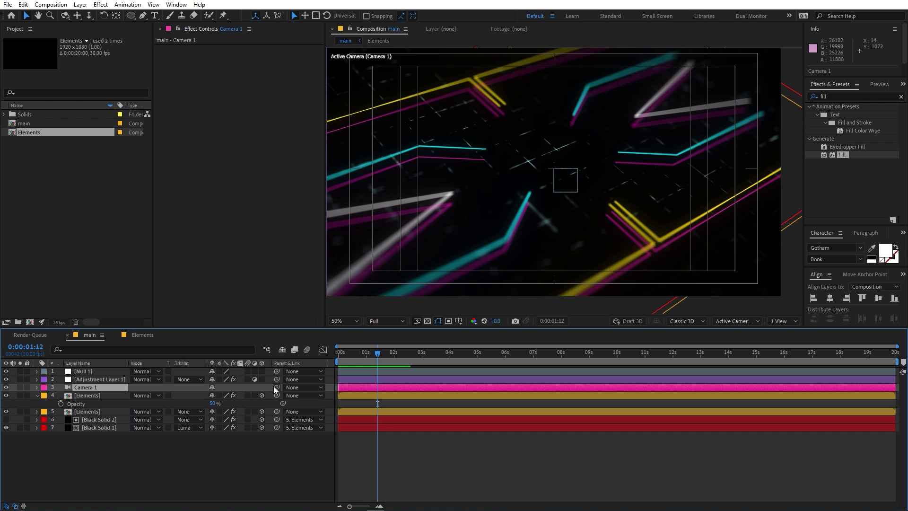
drag(276, 387, 103, 374)
Step: Give Null 1's Position a wiggle(.2,50) expression and preview the camera drift
click(102, 371)
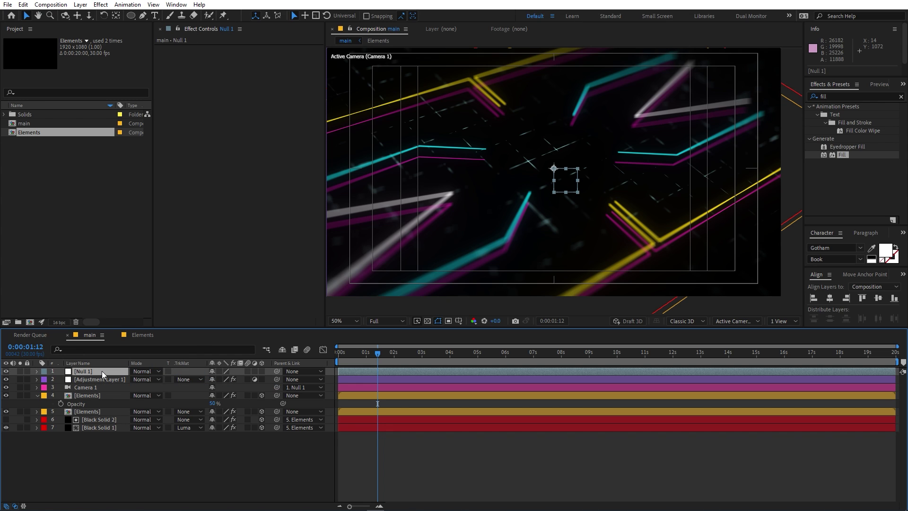
key(p)
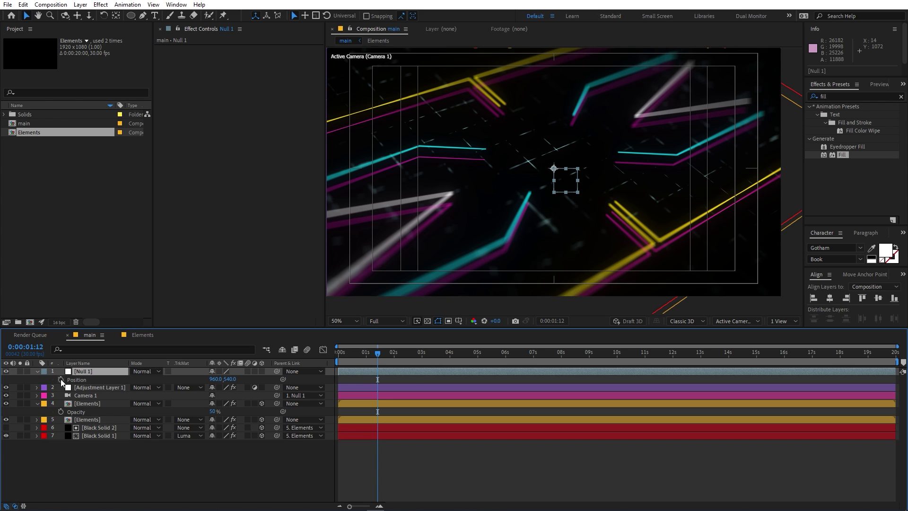
alt+click(60, 378)
text(wiggle(.2)
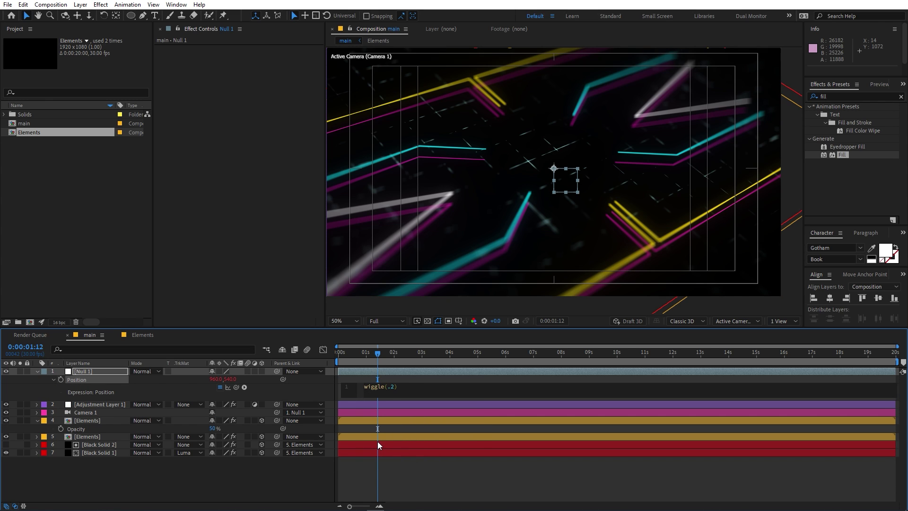
text(,50)
click(412, 429)
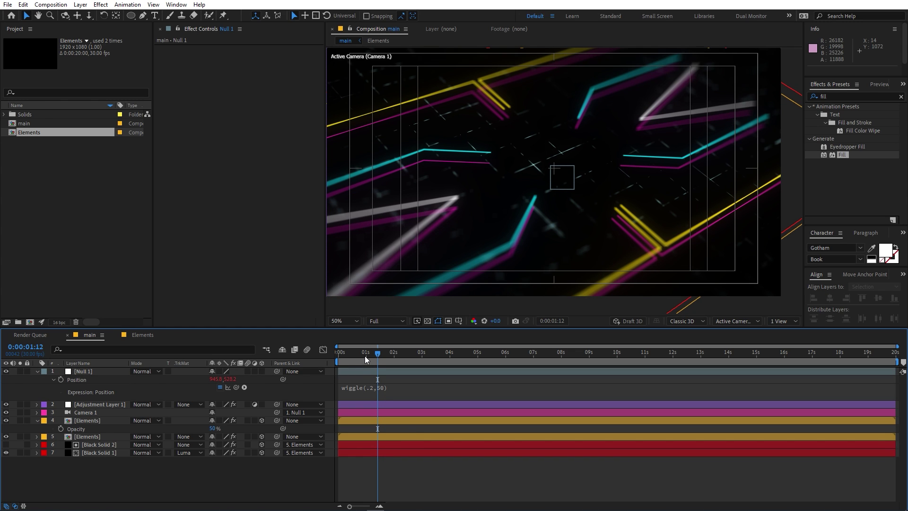
drag(364, 356, 302, 359)
key(space)
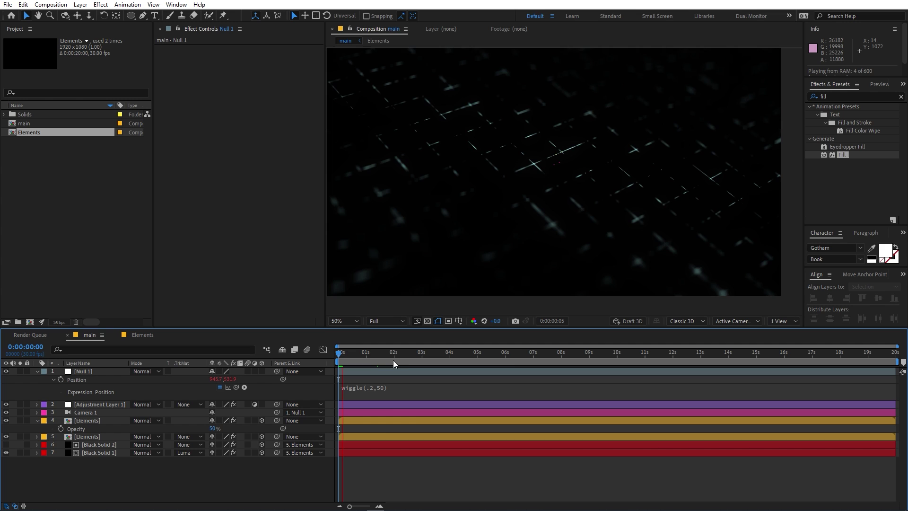
click(509, 368)
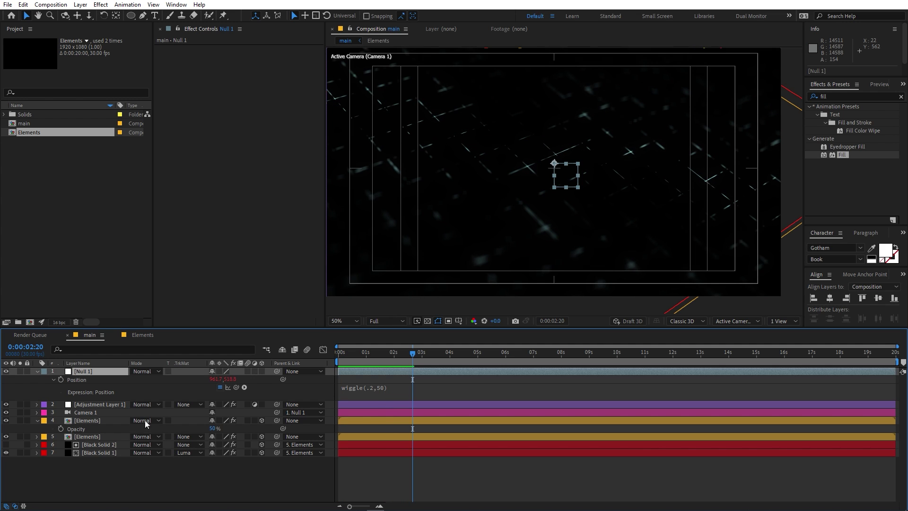
Step: Add a time*400 expression to Black Solid 1's Roughen Edges Evolution and preview the grid
click(101, 445)
click(100, 453)
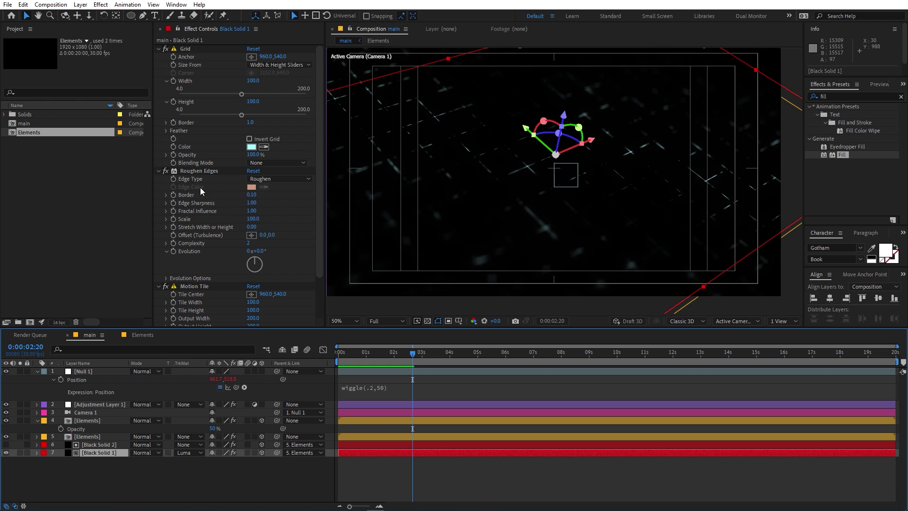
alt+click(173, 251)
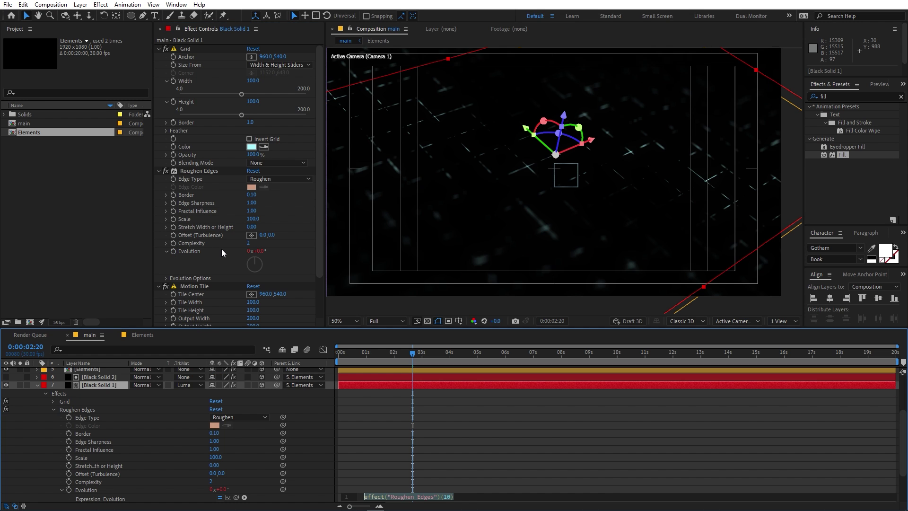
text(time)
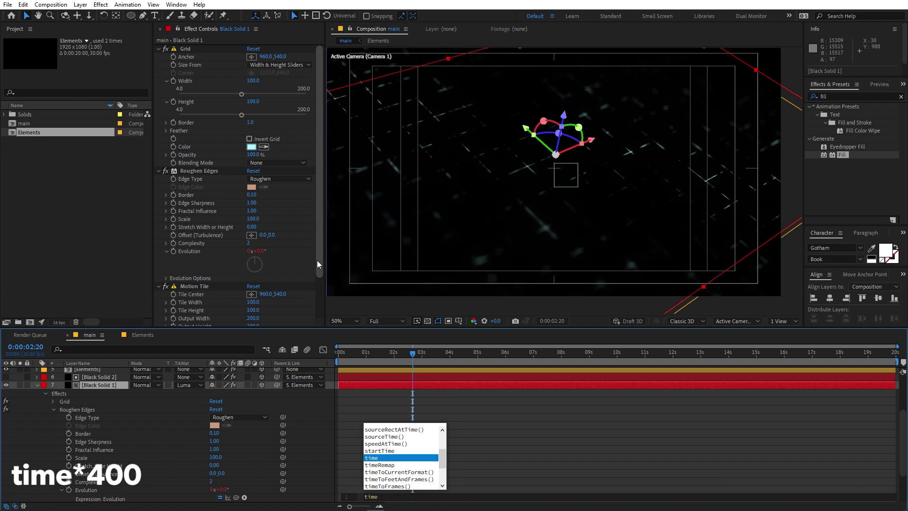
text(*)
text(00)
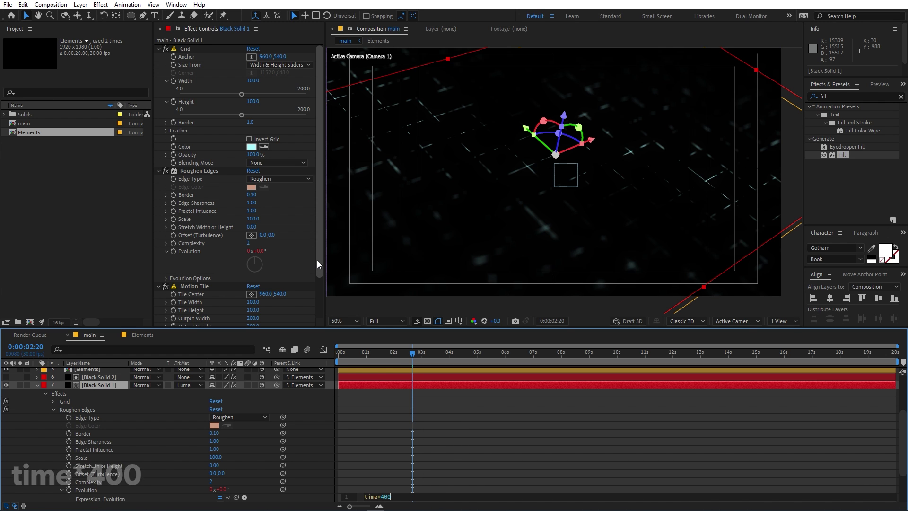
click(381, 430)
key(space)
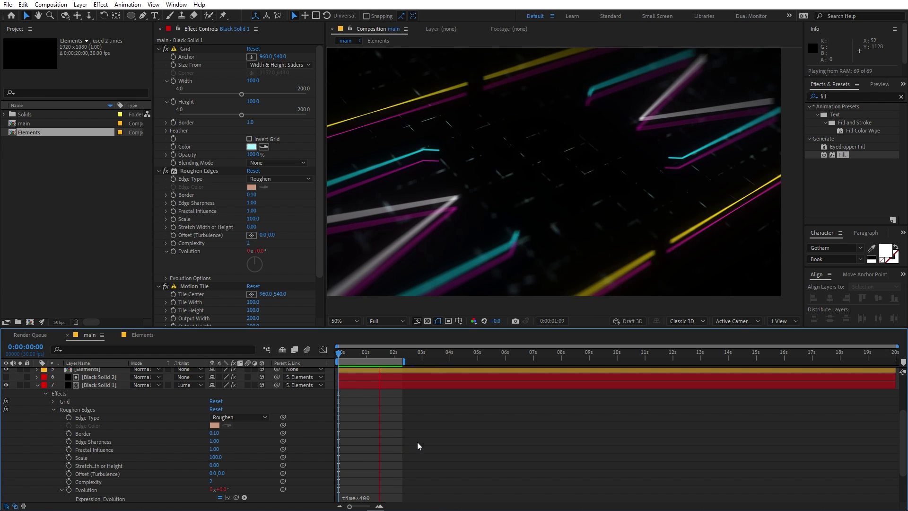
key(space)
key(space)
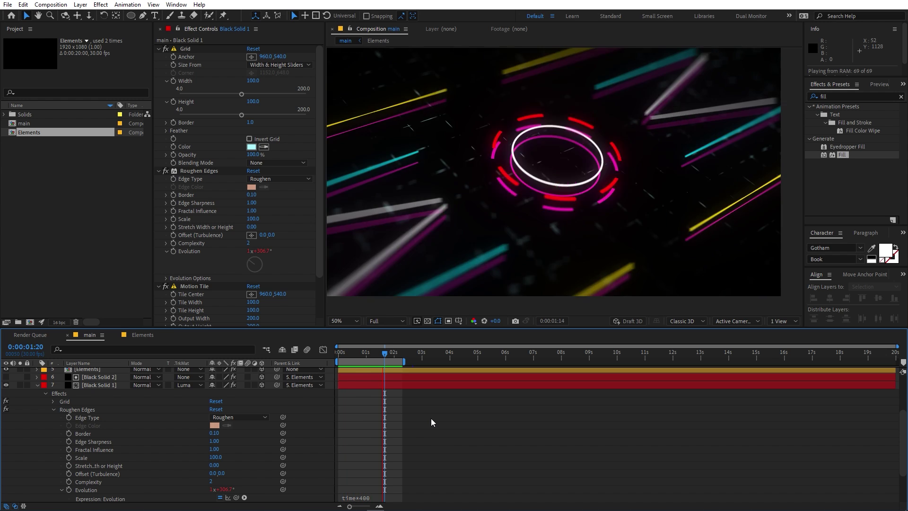